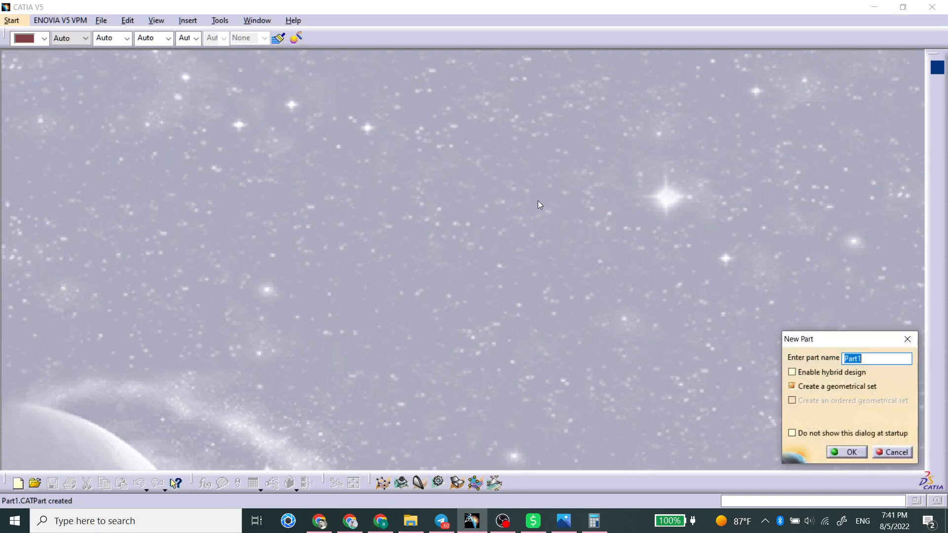
# Create Part1 and add a plane offset 51 mm from the xy plane
pyautogui.press('Return')
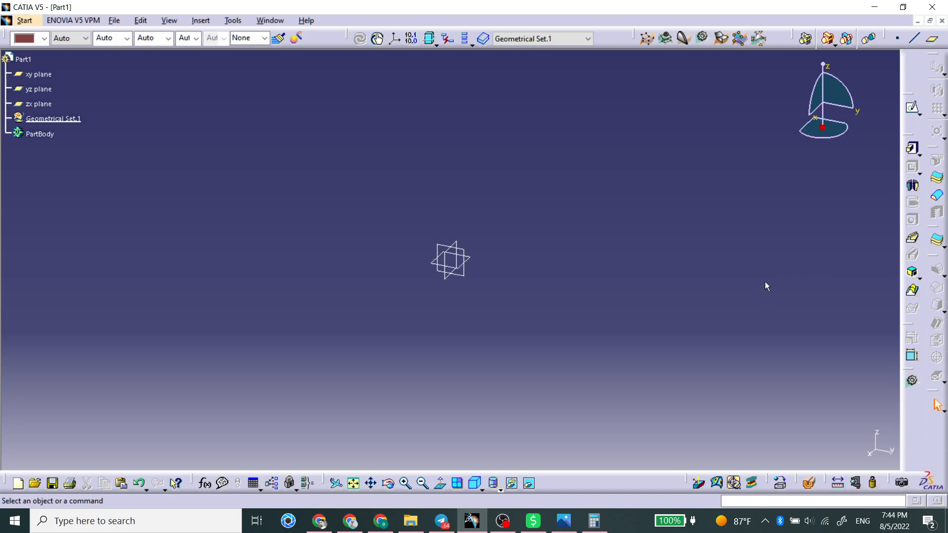
pyautogui.click(473, 260)
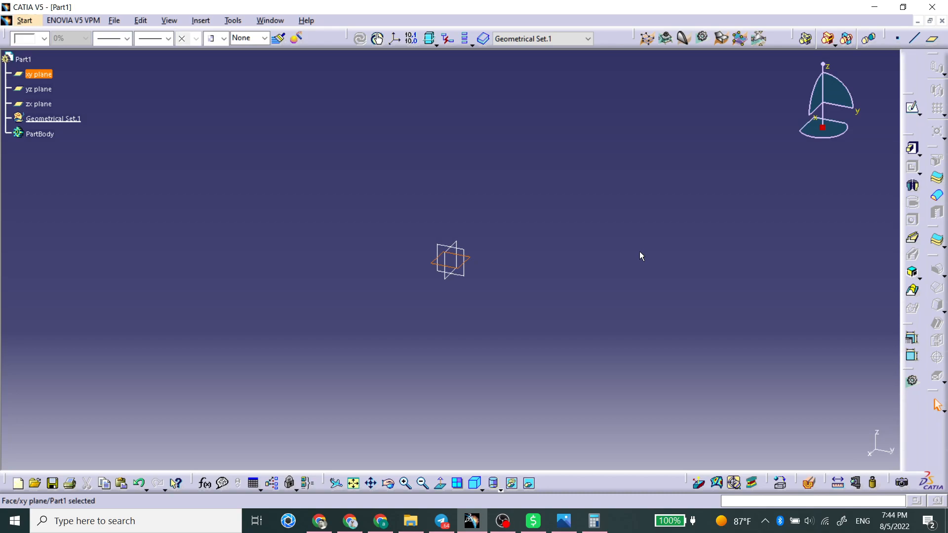
pyautogui.click(932, 38)
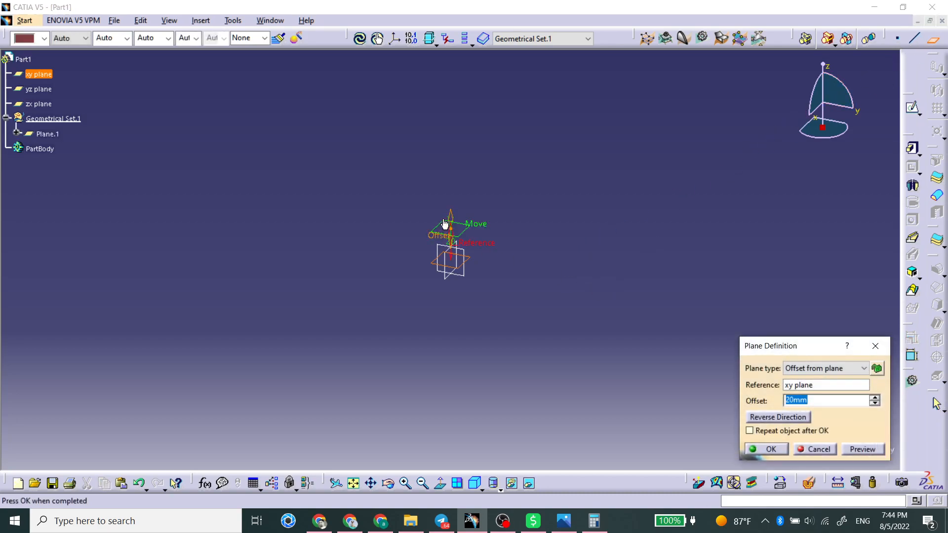
pyautogui.moveTo(450, 222); pyautogui.dragTo(449, 165)
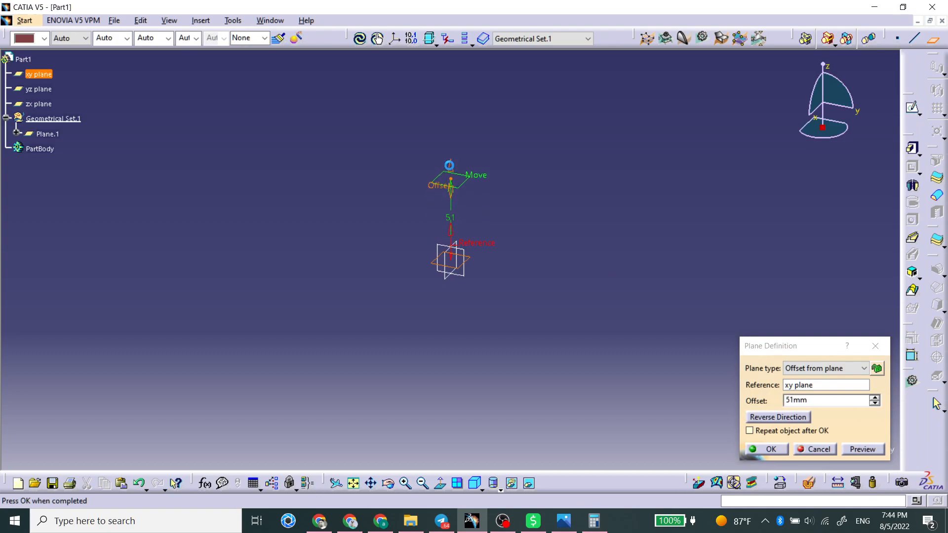
pyautogui.click(768, 449)
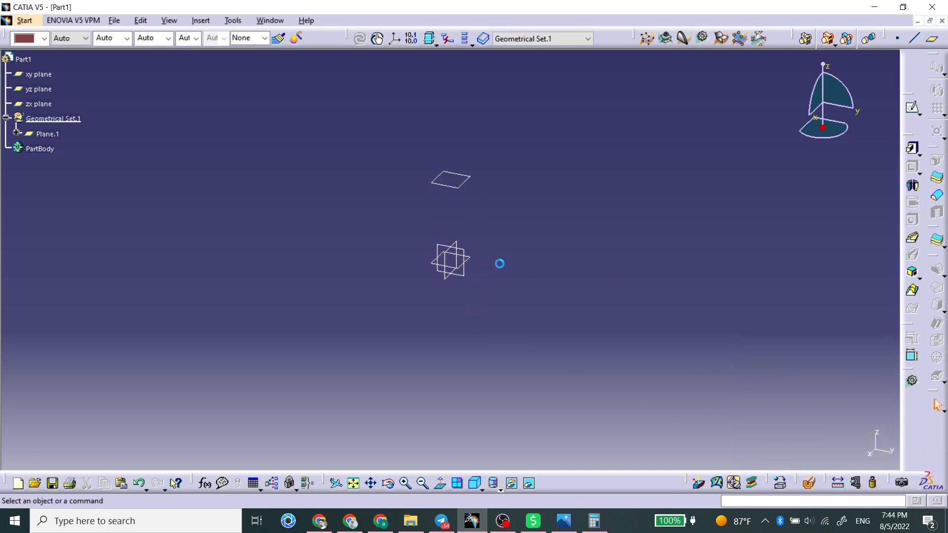
# Start a sketch on the xy plane
pyautogui.click(472, 257)
pyautogui.click(483, 268)
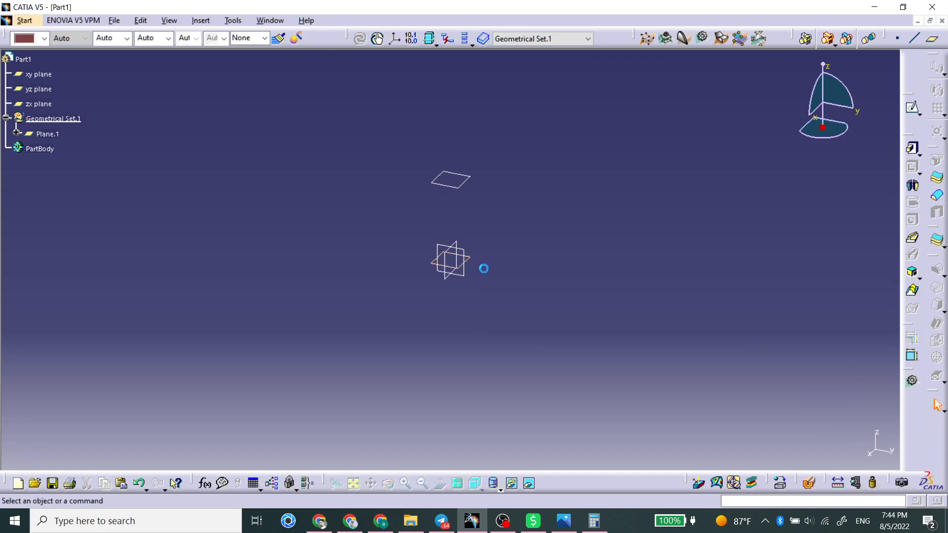
pyautogui.moveTo(473, 226); pyautogui.dragTo(472, 268, button='middle')
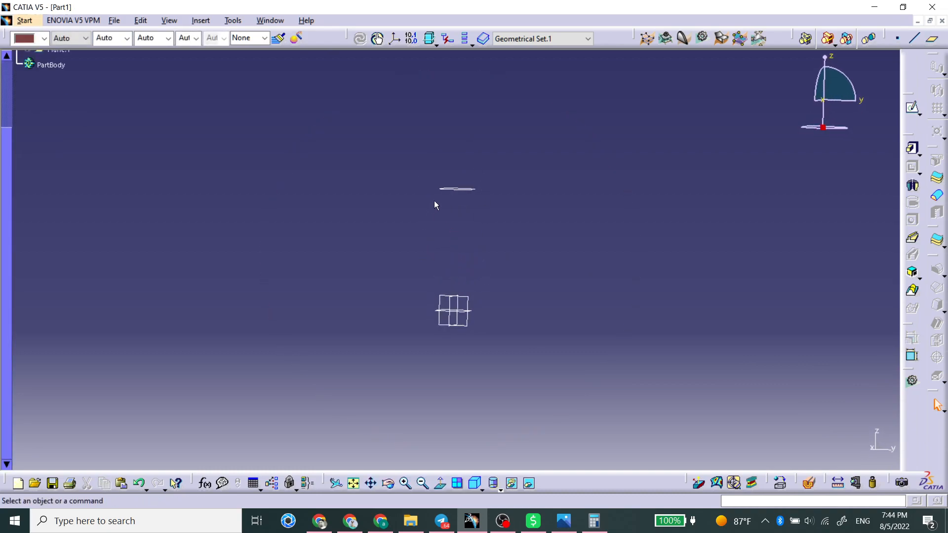
pyautogui.moveTo(453, 157); pyautogui.dragTo(469, 340, button='middle')
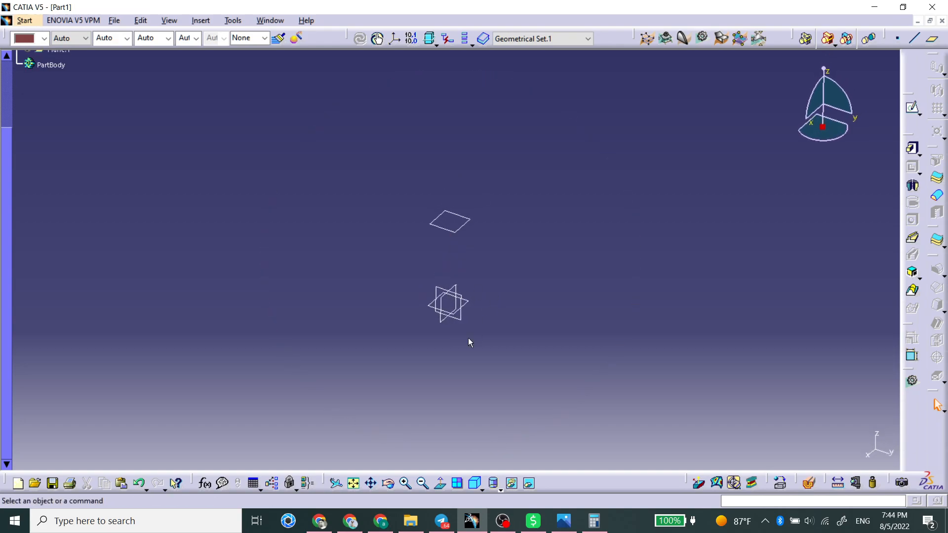
pyautogui.click(476, 304)
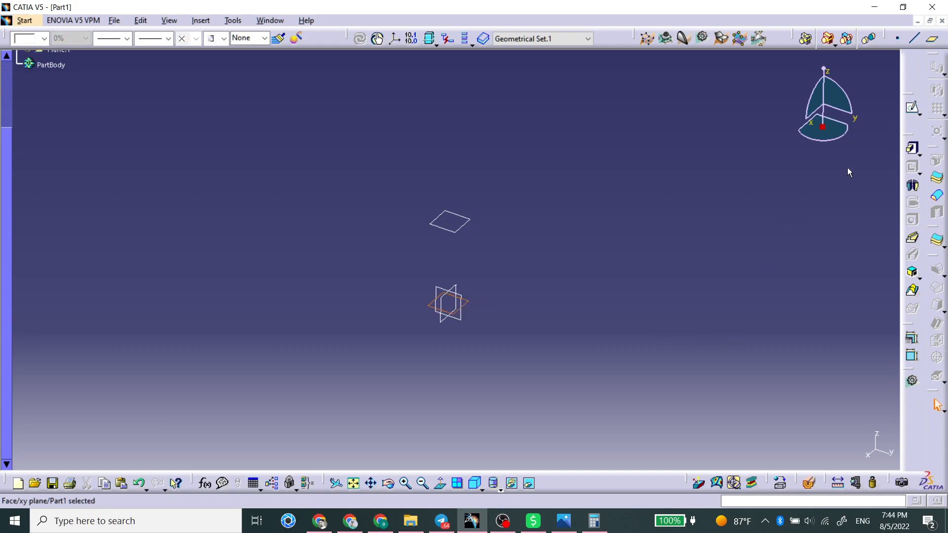
pyautogui.click(911, 107)
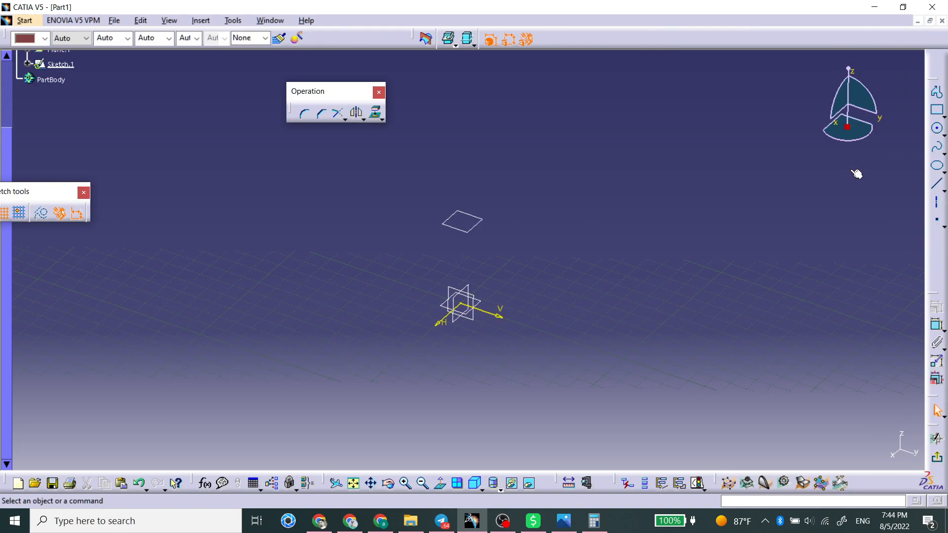
# Draw a centered rectangle around the sketch origin
pyautogui.click(944, 117)
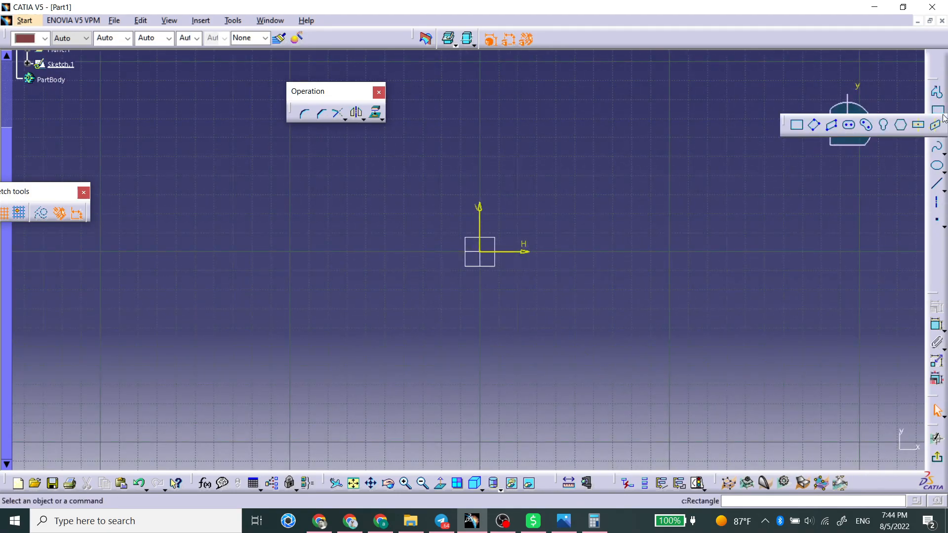
pyautogui.click(920, 127)
pyautogui.click(480, 252)
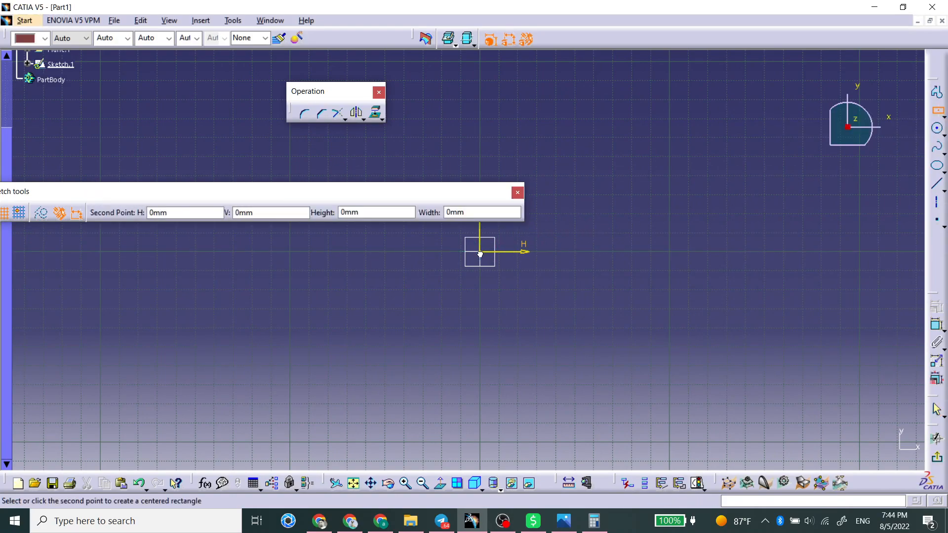
pyautogui.click(545, 207)
# Constrain the rectangle's width and height to 50 mm each and exit the sketch
pyautogui.click(936, 323)
pyautogui.click(545, 223)
pyautogui.click(577, 233)
pyautogui.doubleClick(577, 227)
pyautogui.write('50mm')
pyautogui.press('Return')
pyautogui.click(518, 204)
pyautogui.click(521, 182)
pyautogui.doubleClick(522, 177)
pyautogui.write('50mm')
pyautogui.press('Return')
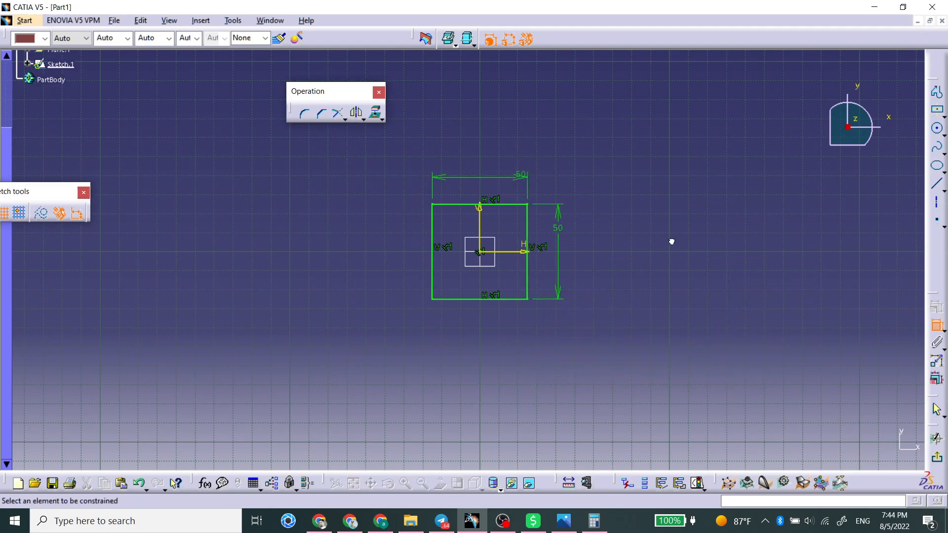
pyautogui.moveTo(671, 242)
pyautogui.mouseDown(button='middle')
pyautogui.moveTo(519, 311)
pyautogui.moveTo(535, 186)
pyautogui.moveTo(434, 334)
pyautogui.mouseUp(button='middle')
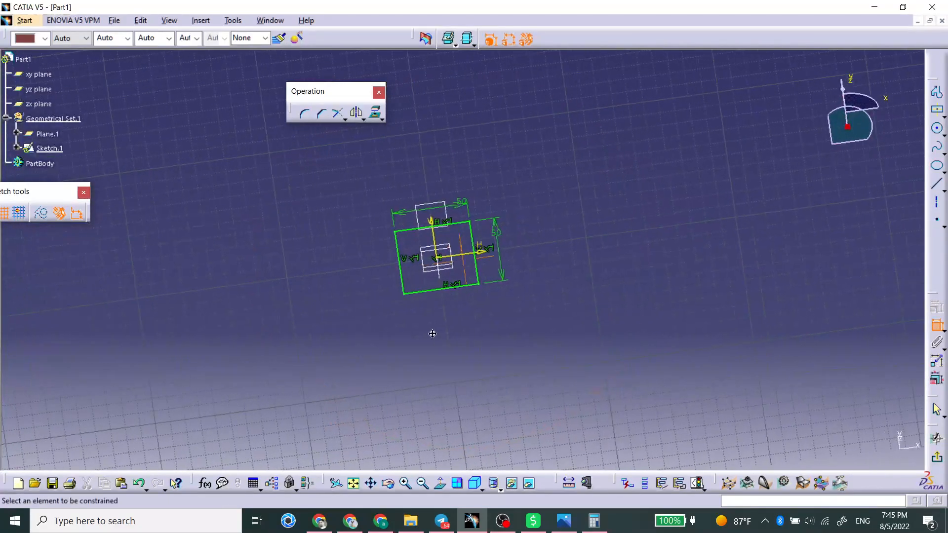
pyautogui.click(936, 457)
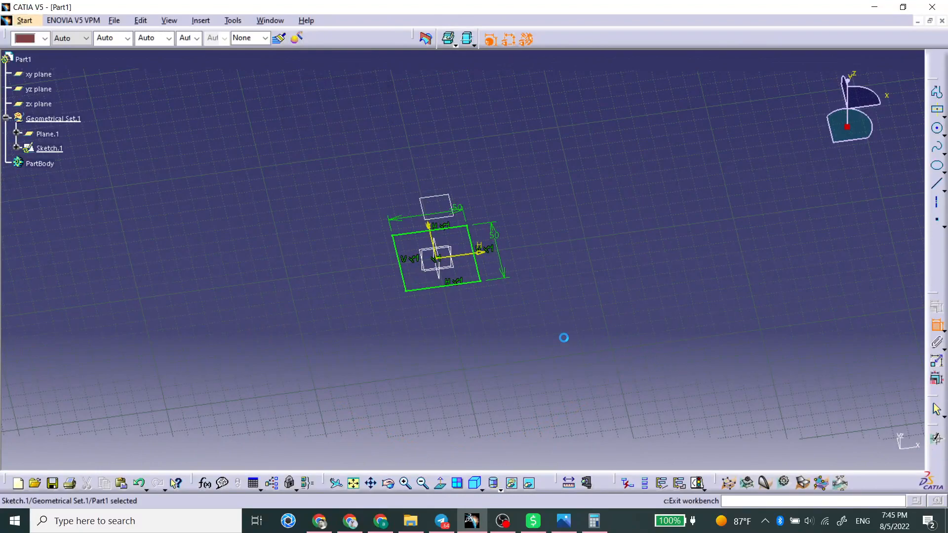
# Start a new sketch on the offset plane
pyautogui.click(451, 279)
pyautogui.click(452, 200)
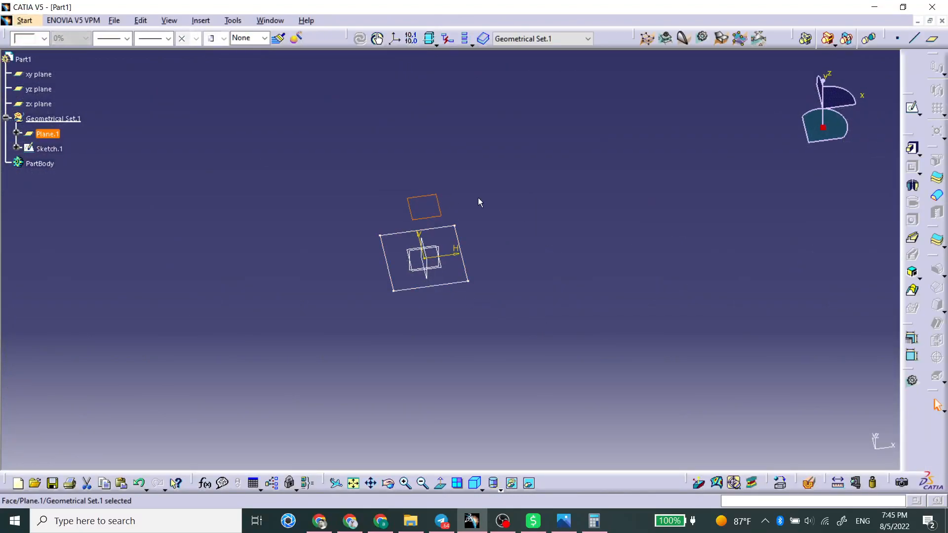
pyautogui.click(912, 108)
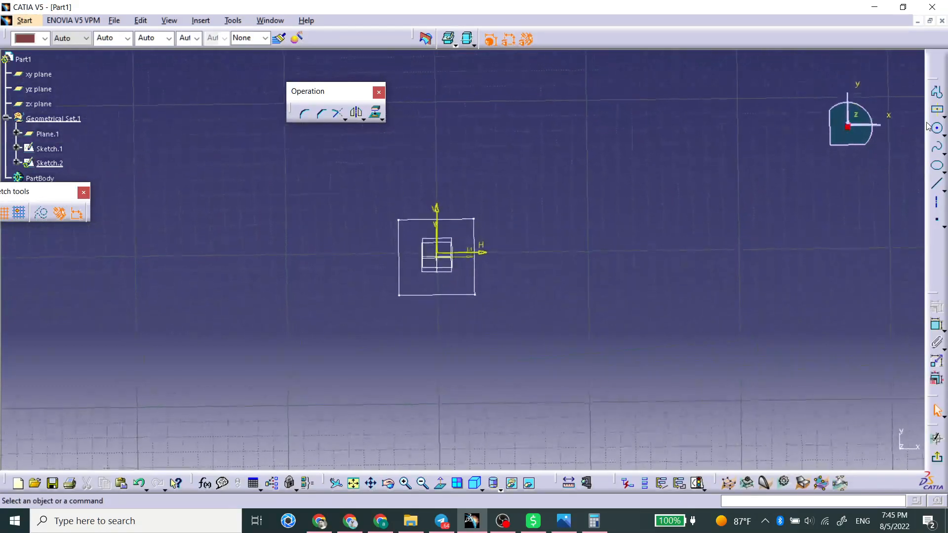
# Draw a hexagon centered at the sketch origin, about 50 mm across
pyautogui.click(942, 117)
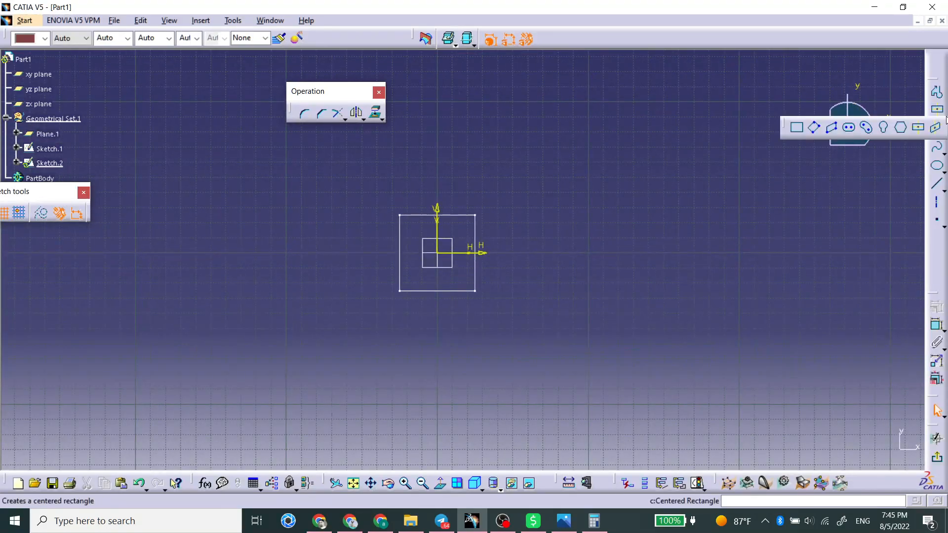
pyautogui.click(897, 132)
pyautogui.click(437, 253)
pyautogui.moveTo(444, 238); pyautogui.dragTo(456, 273, button='middle')
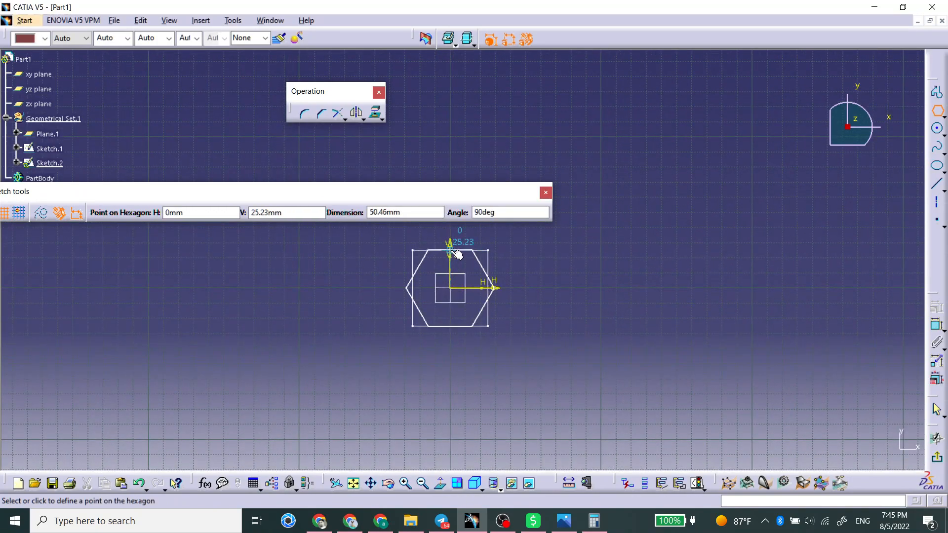
pyautogui.click(456, 254)
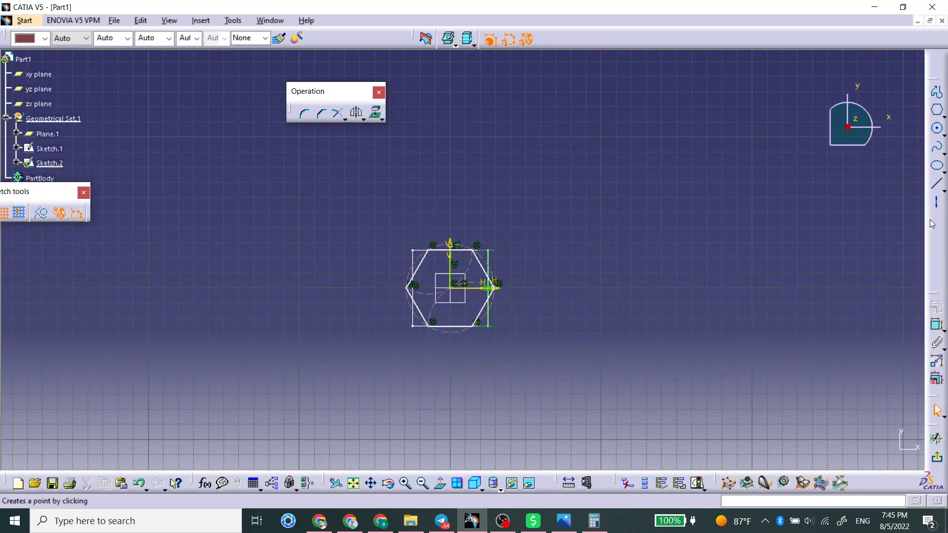
# Dimension the hexagon's top and bottom edges 50 mm apart and exit the sketch
pyautogui.click(936, 325)
pyautogui.click(459, 253)
pyautogui.click(465, 326)
pyautogui.click(549, 297)
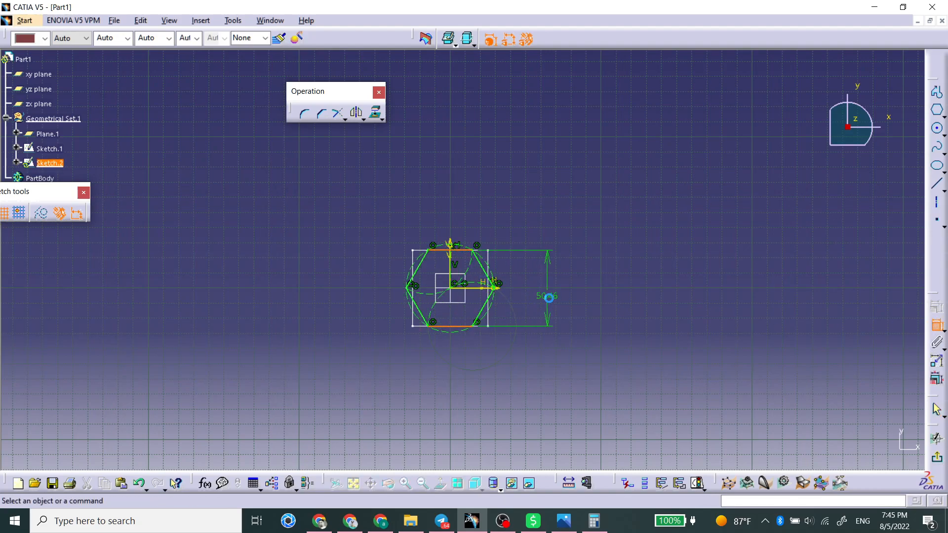
pyautogui.doubleClick(549, 298)
pyautogui.write('50')
pyautogui.press('Return')
pyautogui.click(599, 301)
pyautogui.moveTo(462, 238); pyautogui.dragTo(462, 217, button='middle')
pyautogui.click(932, 459)
pyautogui.moveTo(421, 382)
pyautogui.mouseDown(button='middle')
pyautogui.moveTo(423, 317)
pyautogui.moveTo(482, 250)
pyautogui.moveTo(486, 224)
pyautogui.mouseUp(button='middle')
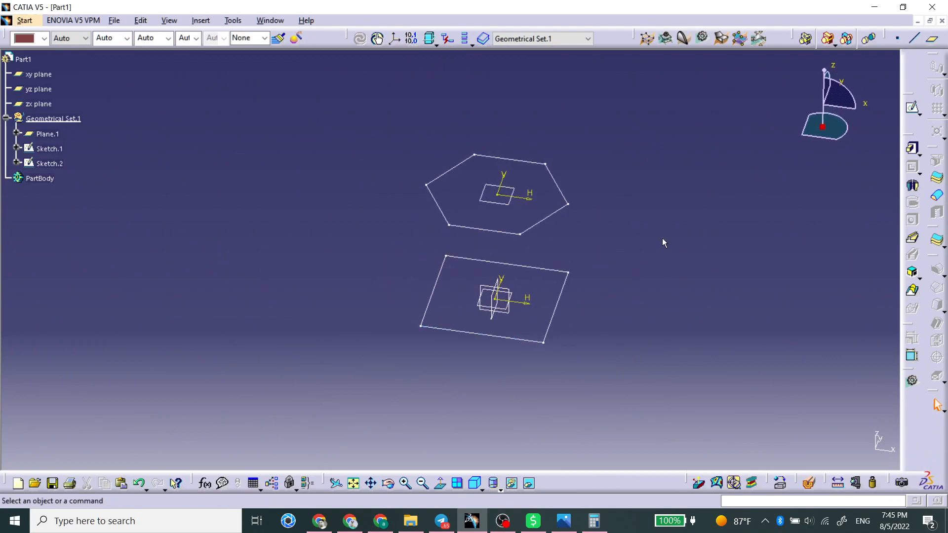
# Create a multi-sections solid from the square sketch to the hexagon sketch with Ratio coupling
pyautogui.click(914, 291)
pyautogui.click(548, 338)
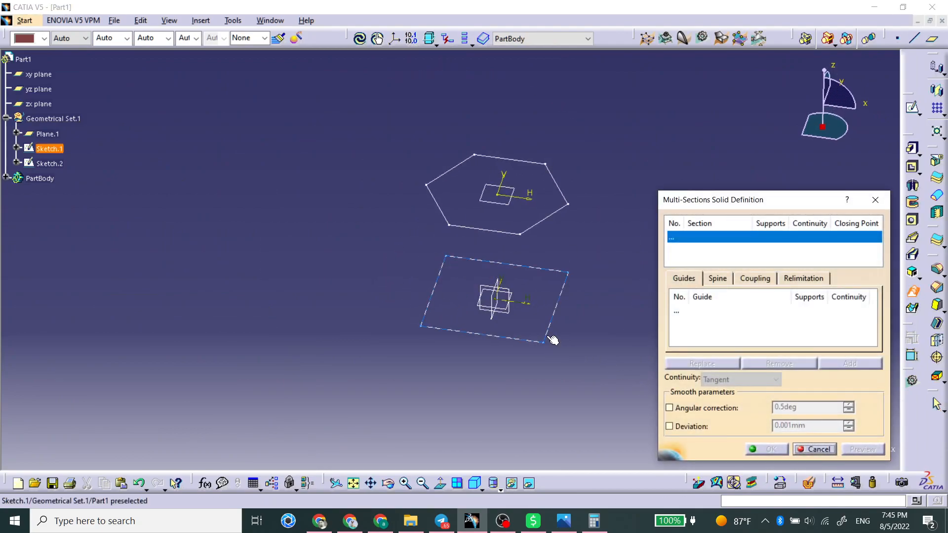
pyautogui.moveTo(439, 390); pyautogui.dragTo(420, 331, button='middle')
pyautogui.moveTo(498, 337); pyautogui.dragTo(381, 380, button='middle')
pyautogui.moveTo(549, 376); pyautogui.dragTo(494, 359, button='middle')
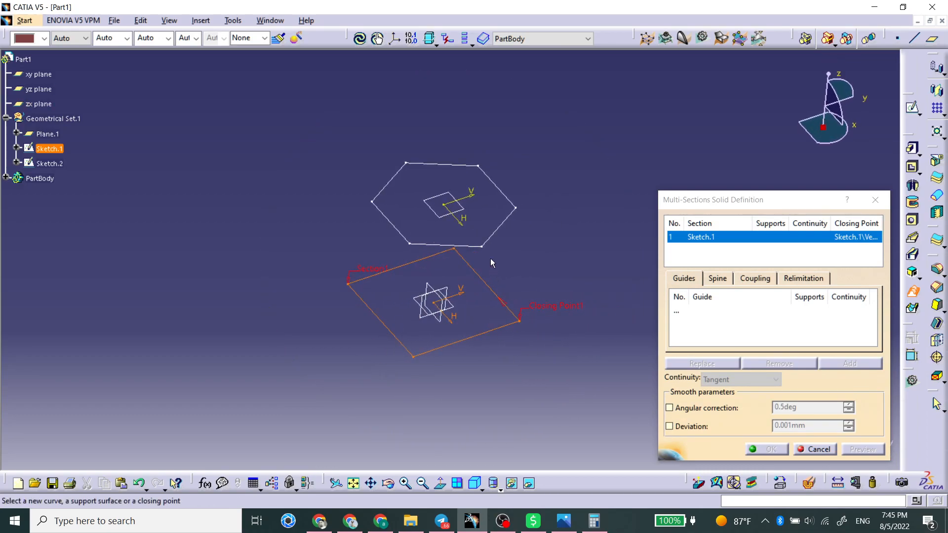
pyautogui.click(499, 234)
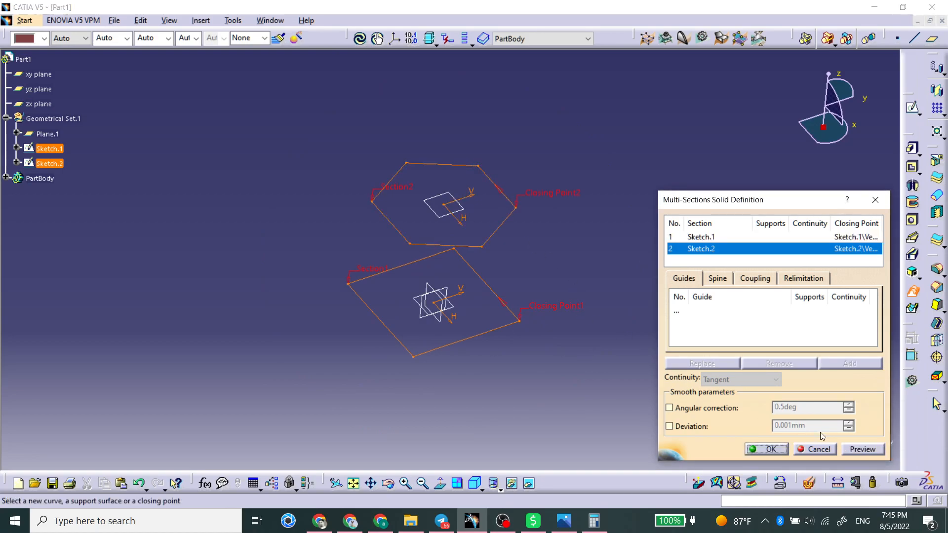
pyautogui.click(861, 449)
pyautogui.press('Return')
pyautogui.click(721, 280)
pyautogui.click(745, 279)
pyautogui.click(782, 298)
pyautogui.click(772, 307)
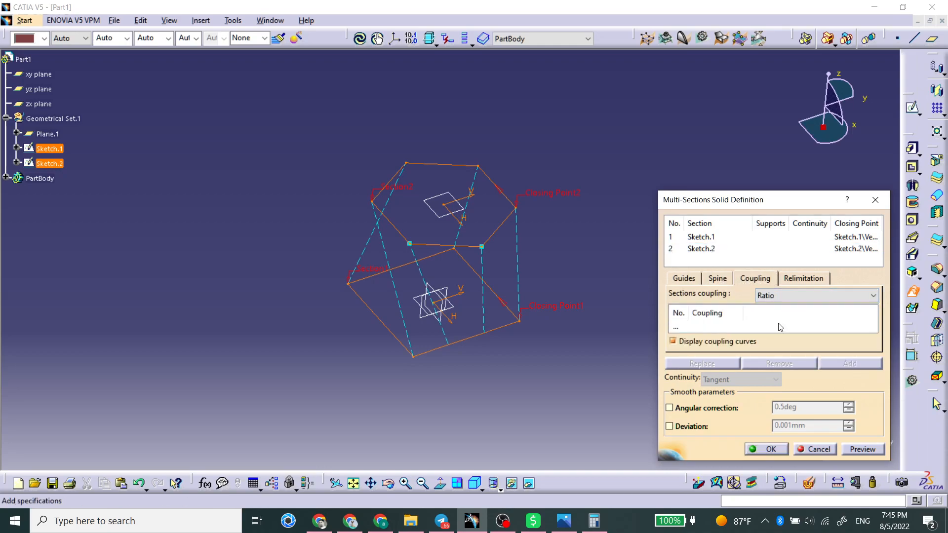
pyautogui.click(855, 451)
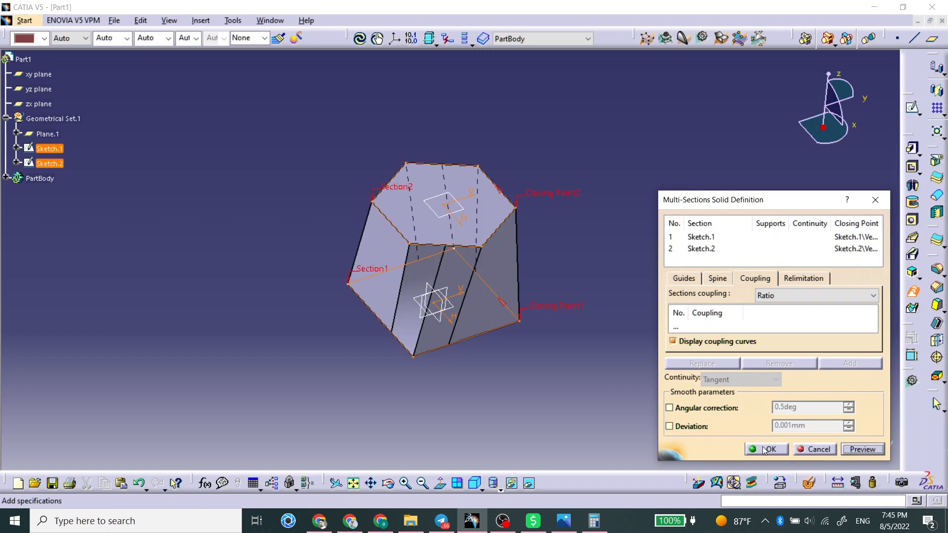
pyautogui.click(764, 450)
# Delete the multi-sections solid
pyautogui.moveTo(512, 351); pyautogui.dragTo(220, 320, button='middle')
pyautogui.moveTo(549, 336); pyautogui.dragTo(554, 237, button='middle')
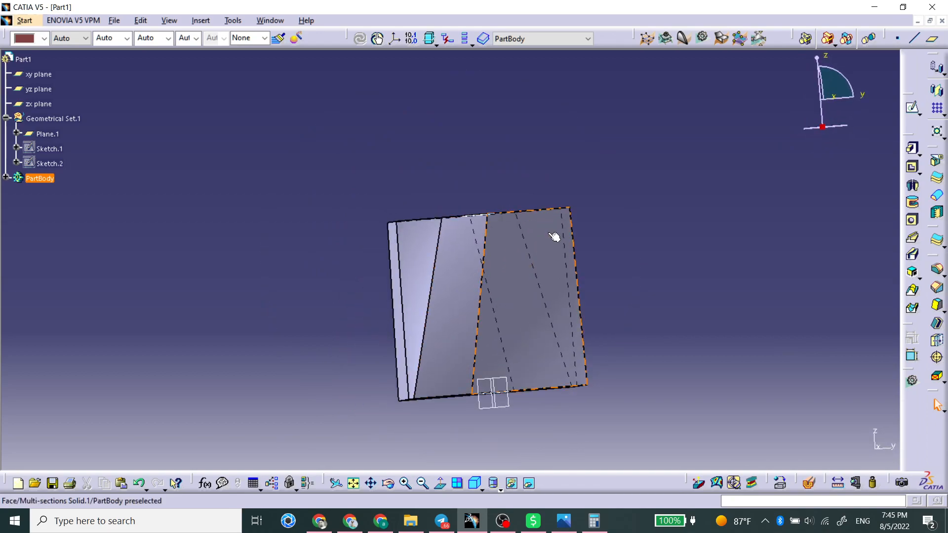
pyautogui.moveTo(471, 253); pyautogui.dragTo(485, 280, button='middle')
pyautogui.click(512, 278)
pyautogui.press('Delete')
pyautogui.press('Return')
# Try to create a multi-sections solid from the square to the hexagon, placing the hexagon's closing point on another vertex
pyautogui.moveTo(451, 286)
pyautogui.mouseDown(button='middle')
pyautogui.moveTo(446, 269)
pyautogui.moveTo(404, 379)
pyautogui.moveTo(511, 322)
pyautogui.mouseUp(button='middle')
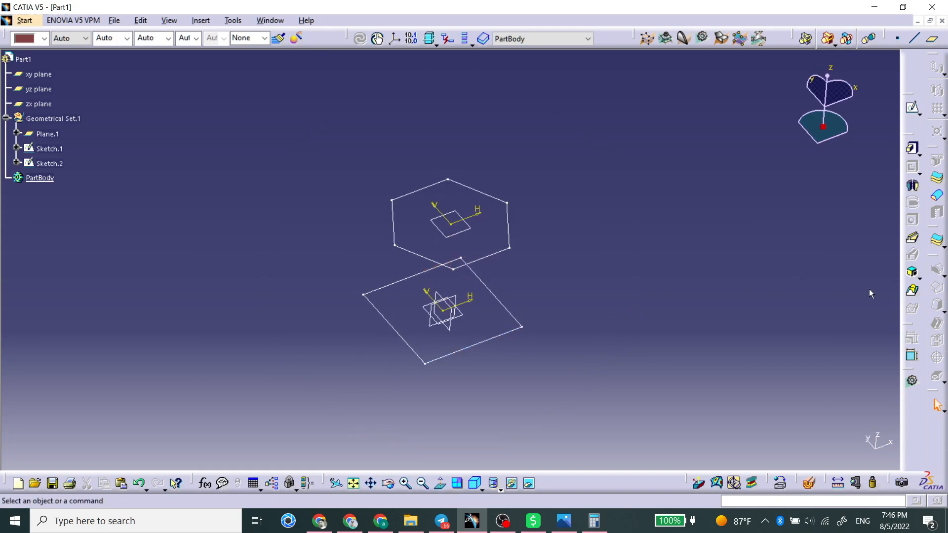
pyautogui.click(912, 290)
pyautogui.click(508, 311)
pyautogui.moveTo(616, 315)
pyautogui.mouseDown(button='middle')
pyautogui.moveTo(450, 387)
pyautogui.moveTo(540, 351)
pyautogui.moveTo(518, 338)
pyautogui.moveTo(458, 384)
pyautogui.moveTo(500, 304)
pyautogui.mouseUp(button='middle')
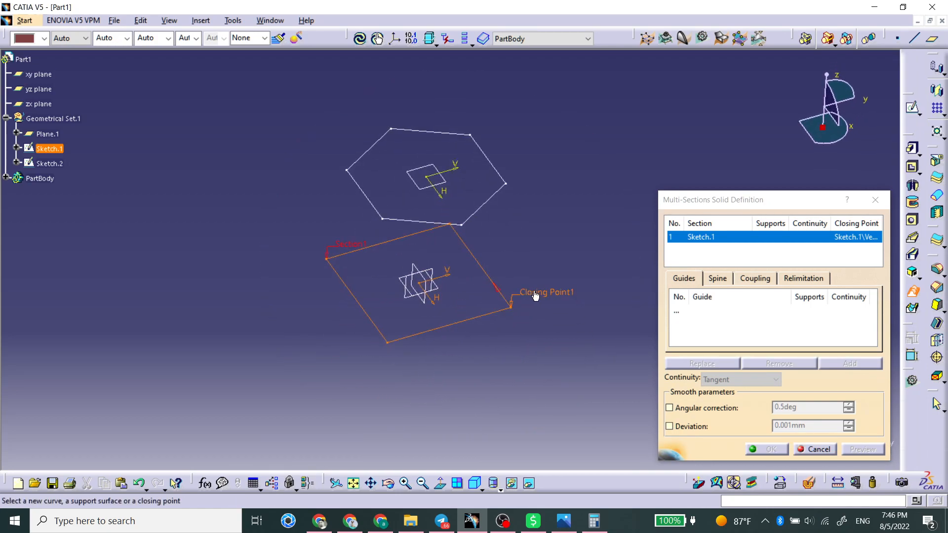
pyautogui.click(497, 293)
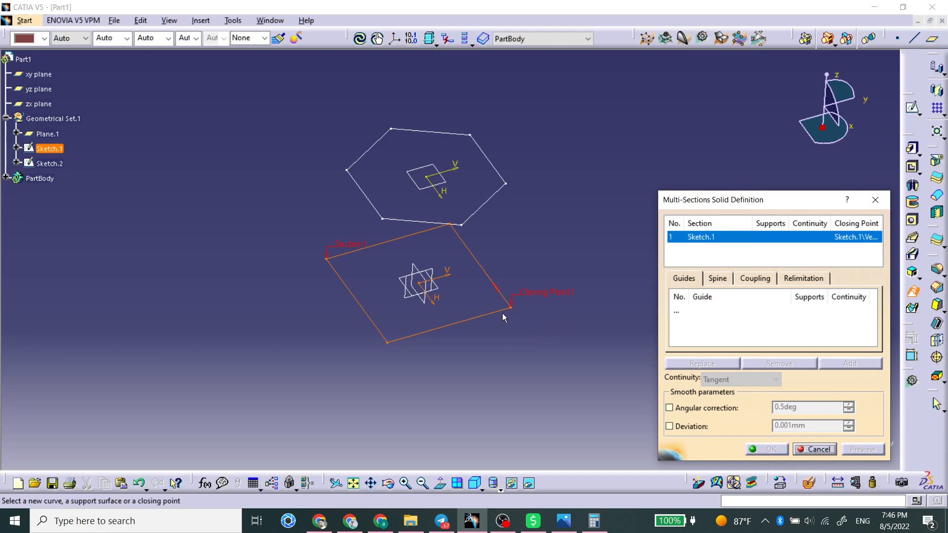
pyautogui.click(505, 196)
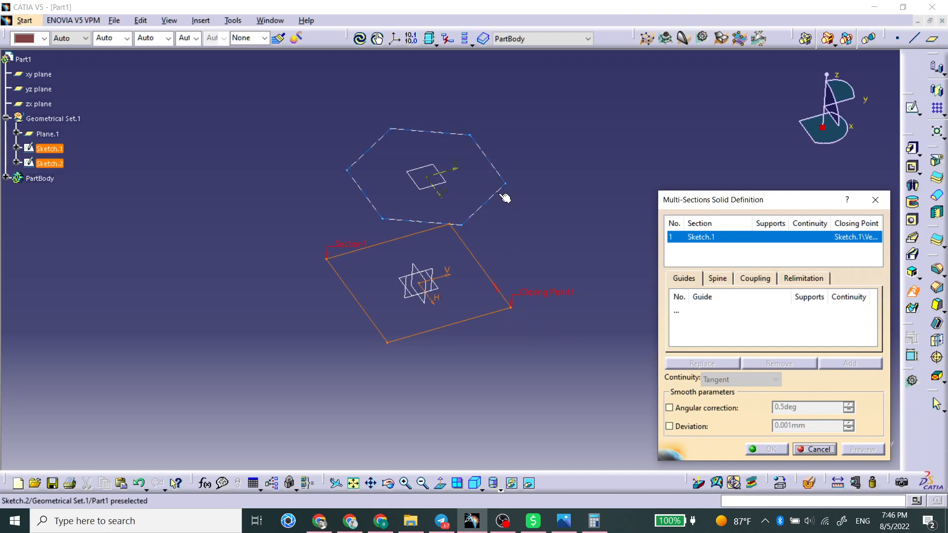
pyautogui.moveTo(515, 256)
pyautogui.mouseDown(button='middle')
pyautogui.moveTo(432, 314)
pyautogui.moveTo(419, 266)
pyautogui.mouseUp(button='middle')
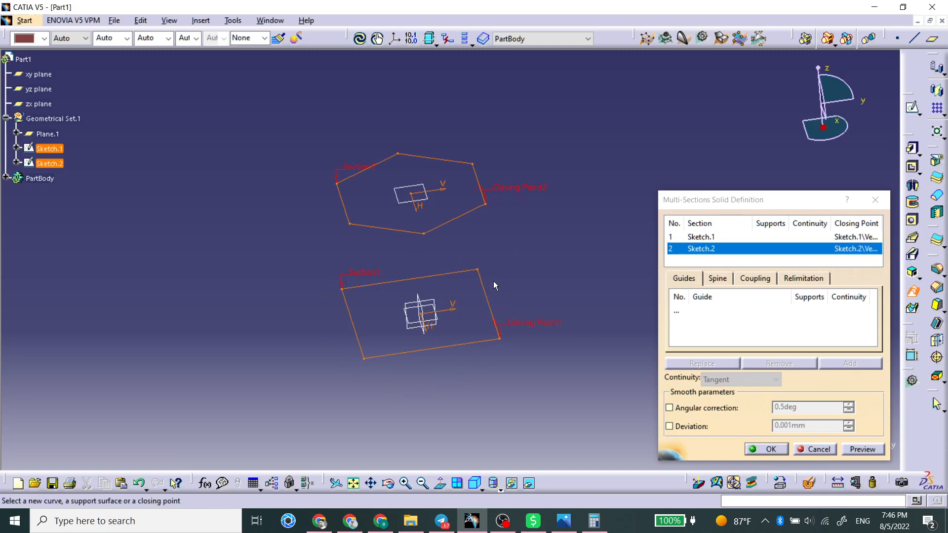
pyautogui.click(480, 194)
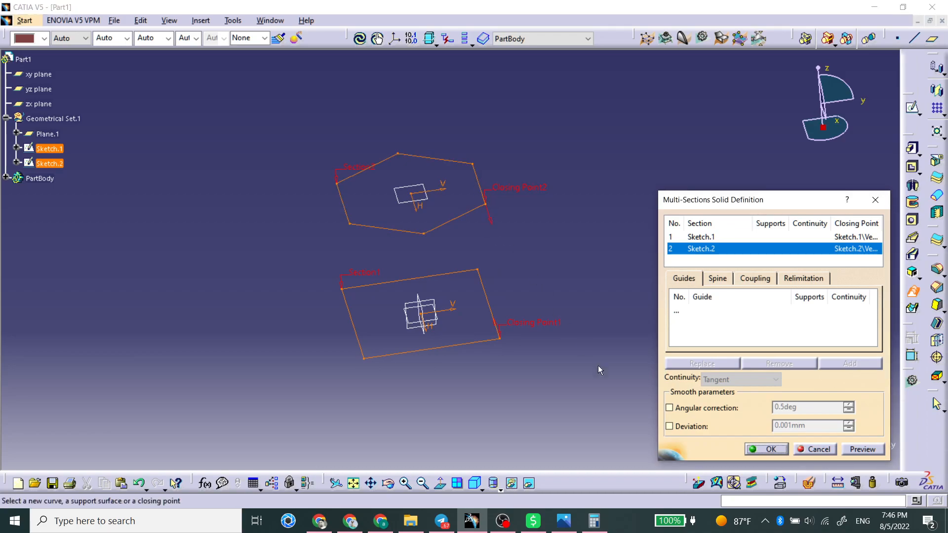
pyautogui.click(767, 449)
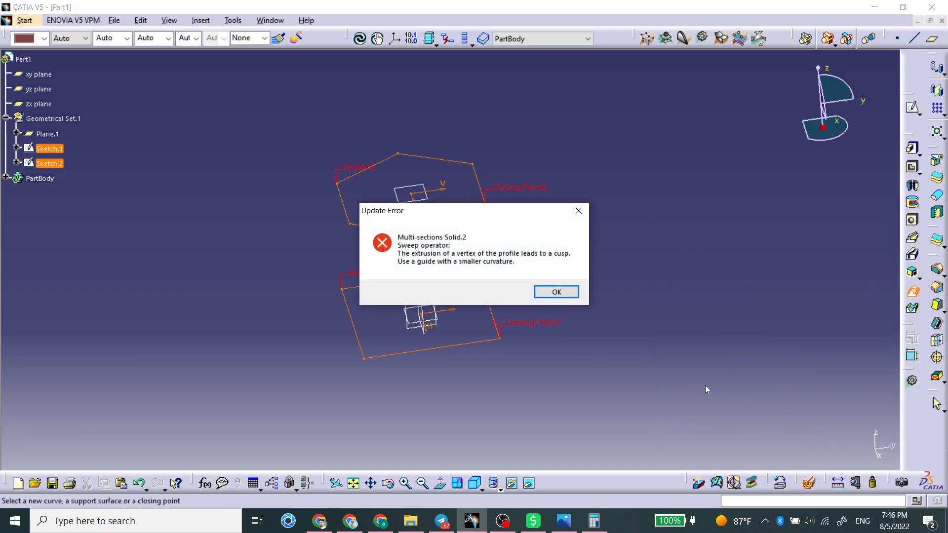
# Set the sections coupling of the multi-sections solid to Ratio and preview the result
pyautogui.press('Return')
pyautogui.moveTo(438, 289); pyautogui.dragTo(487, 322, button='middle')
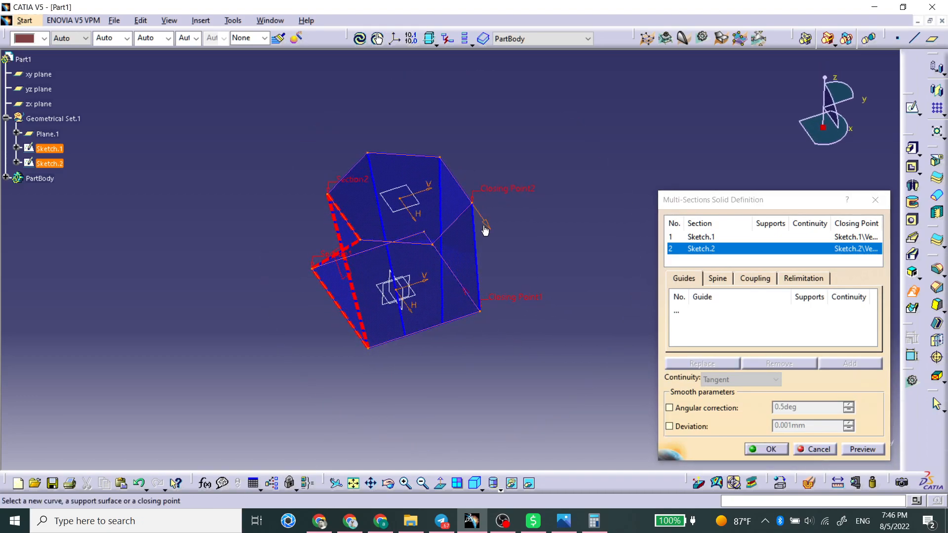
pyautogui.click(864, 448)
pyautogui.press('Return')
pyautogui.moveTo(505, 388); pyautogui.dragTo(474, 366, button='middle')
pyautogui.click(755, 278)
pyautogui.click(795, 295)
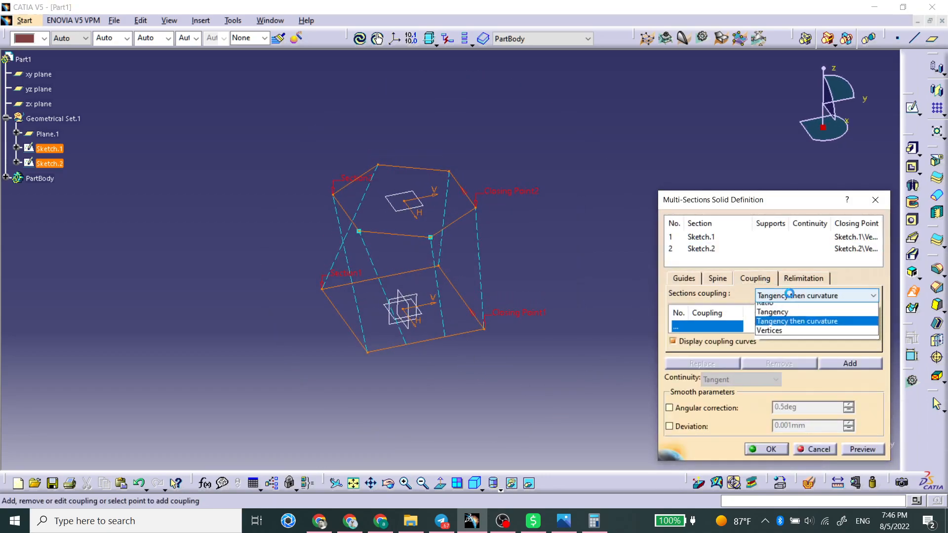
pyautogui.click(796, 310)
pyautogui.click(879, 449)
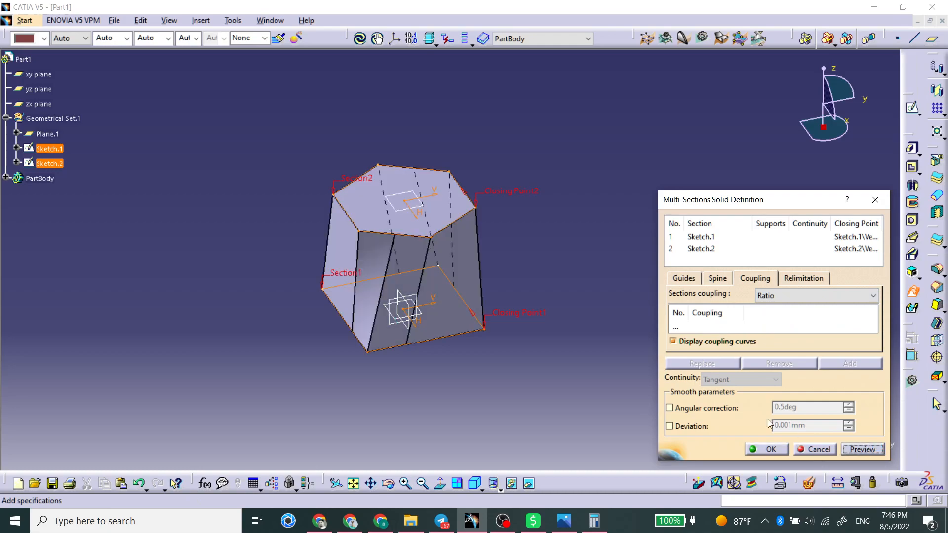
# Try to add a coupling by picking vertices on the previewed solid, then cancel the multi-sections solid
pyautogui.moveTo(574, 336)
pyautogui.mouseDown(button='middle')
pyautogui.moveTo(499, 380)
pyautogui.moveTo(480, 404)
pyautogui.moveTo(453, 309)
pyautogui.moveTo(410, 360)
pyautogui.moveTo(442, 438)
pyautogui.moveTo(411, 388)
pyautogui.moveTo(434, 379)
pyautogui.mouseUp(button='middle')
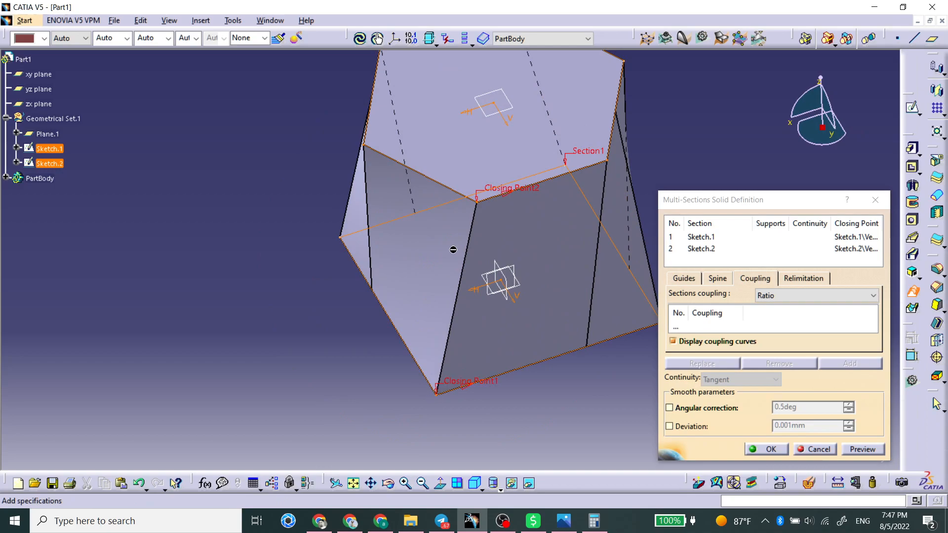
pyautogui.moveTo(583, 399)
pyautogui.mouseDown(button='middle')
pyautogui.moveTo(450, 396)
pyautogui.moveTo(503, 372)
pyautogui.moveTo(443, 295)
pyautogui.mouseUp(button='middle')
pyautogui.moveTo(529, 295)
pyautogui.mouseDown(button='middle')
pyautogui.moveTo(479, 377)
pyautogui.moveTo(477, 320)
pyautogui.mouseUp(button='middle')
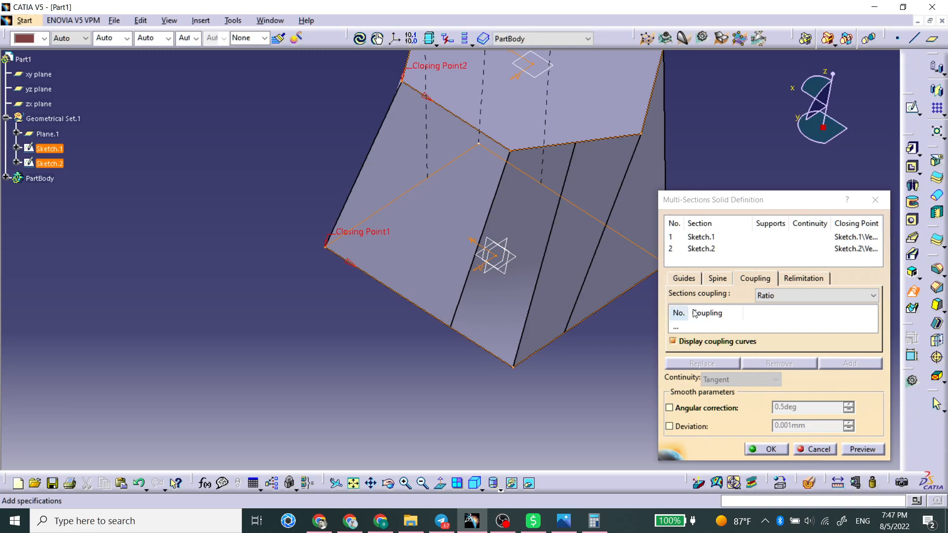
pyautogui.click(698, 325)
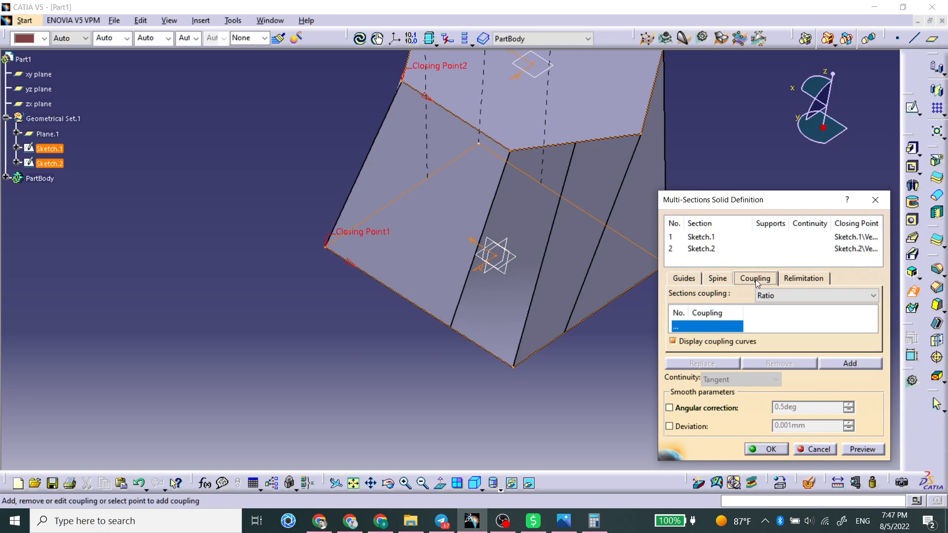
pyautogui.click(515, 370)
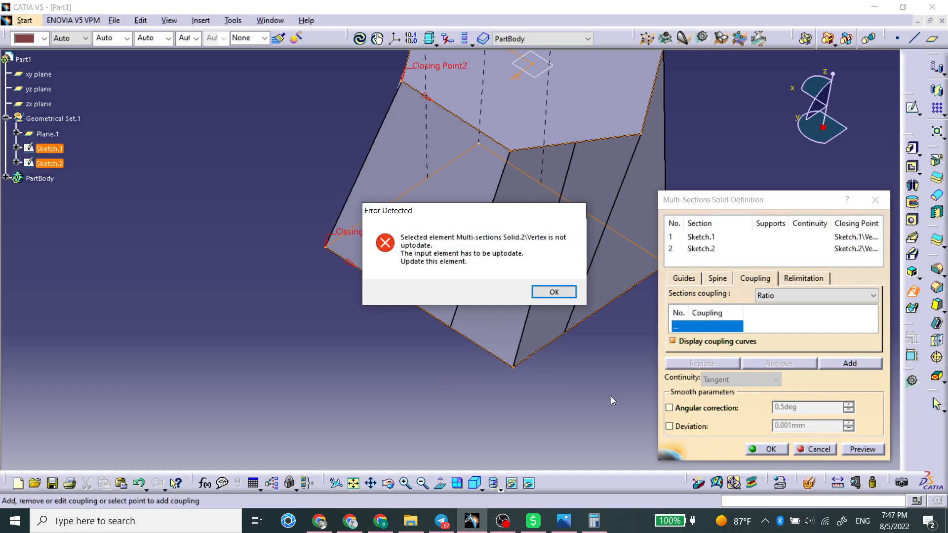
pyautogui.press('Return')
pyautogui.click(512, 164)
pyautogui.press('Return')
pyautogui.click(850, 363)
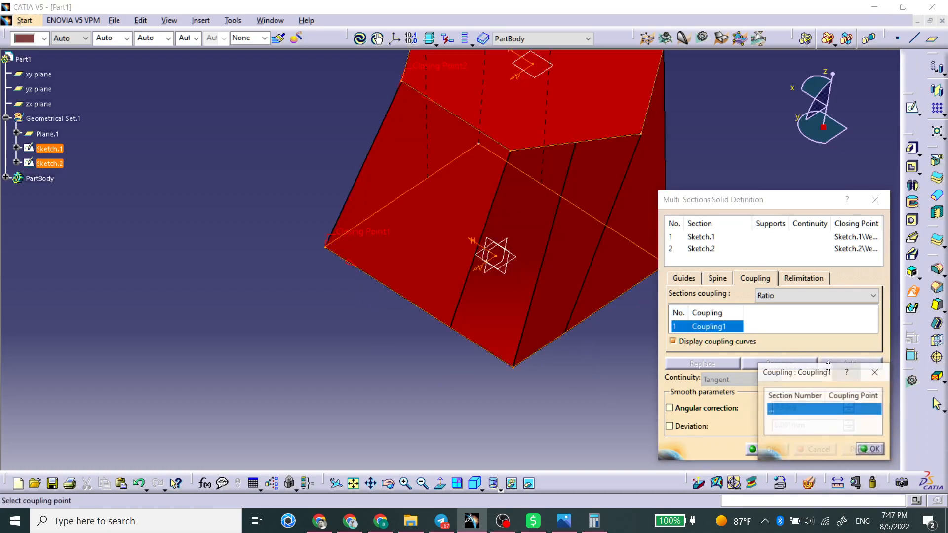
pyautogui.click(516, 368)
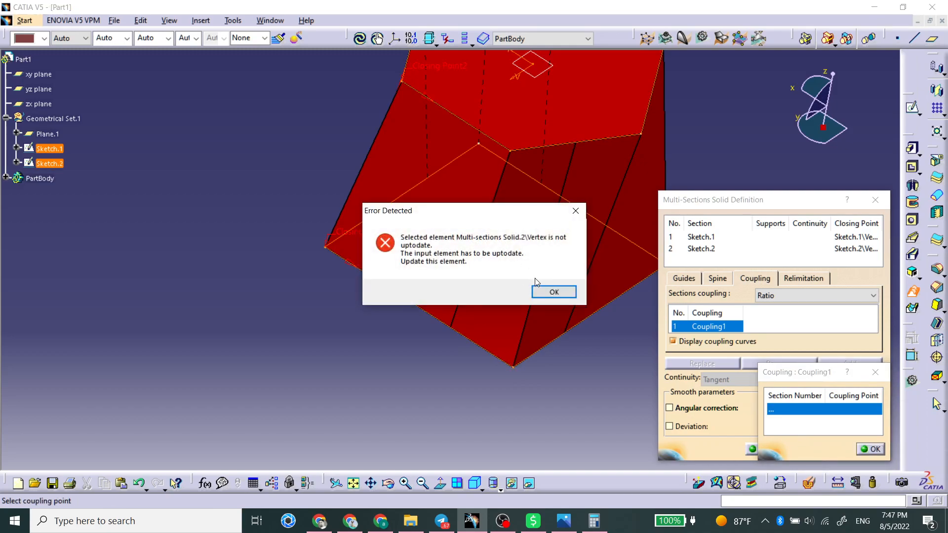
pyautogui.click(554, 292)
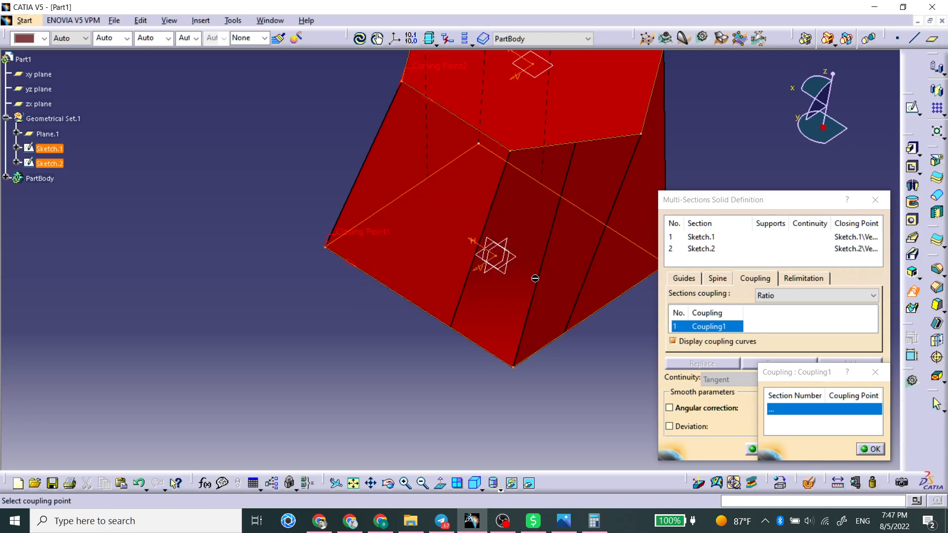
pyautogui.click(514, 368)
pyautogui.click(552, 290)
pyautogui.click(511, 148)
pyautogui.click(553, 291)
pyautogui.click(862, 449)
pyautogui.click(828, 450)
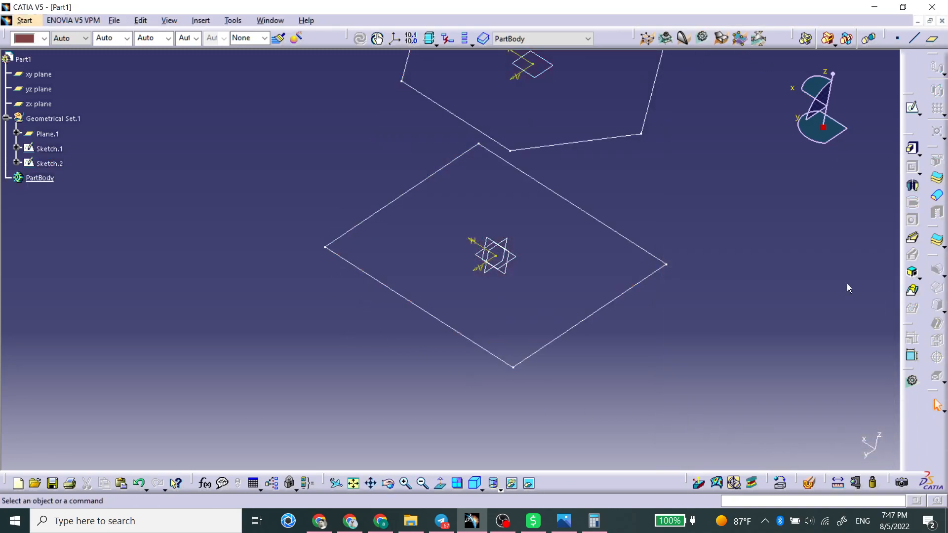
# Start a new multi-sections solid from the square sketch to the hexagon sketch and couple a square corner to a hexagon vertex
pyautogui.click(912, 290)
pyautogui.click(446, 324)
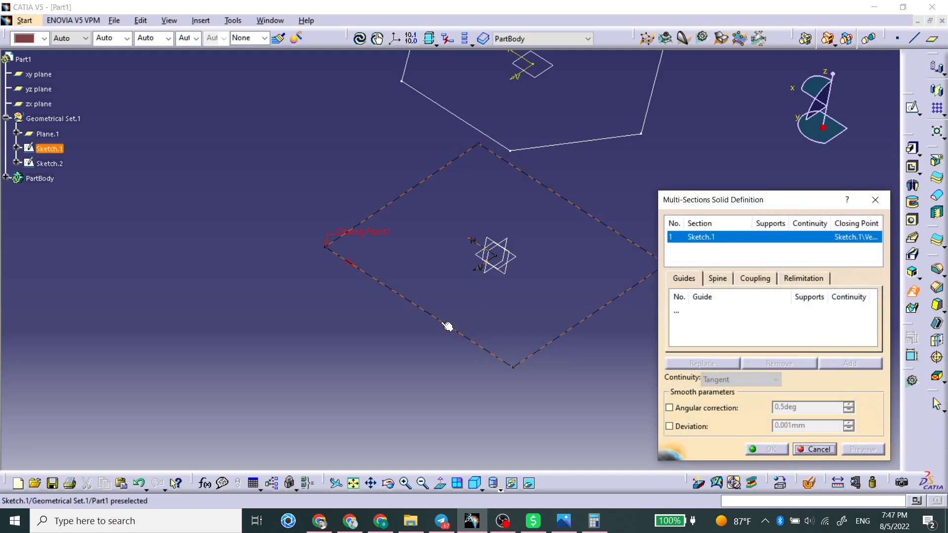
pyautogui.click(502, 144)
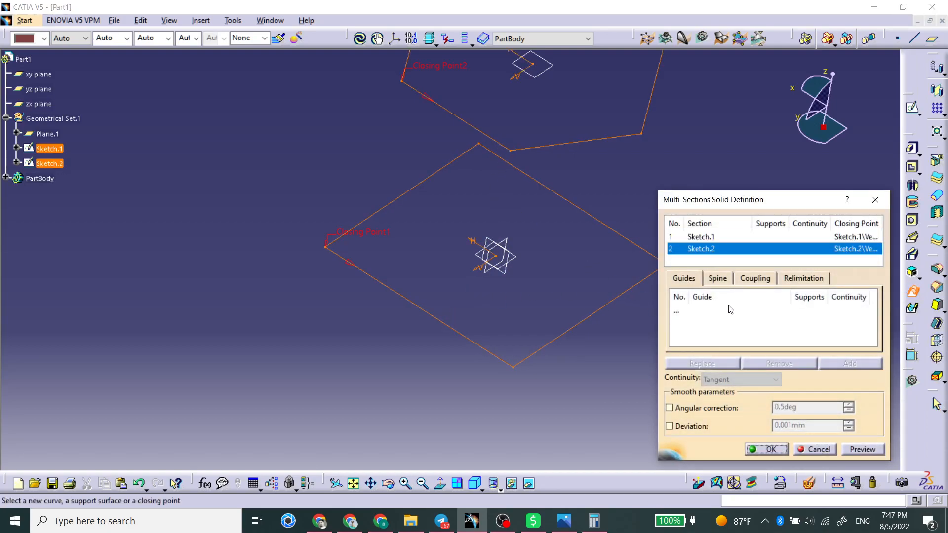
pyautogui.click(748, 279)
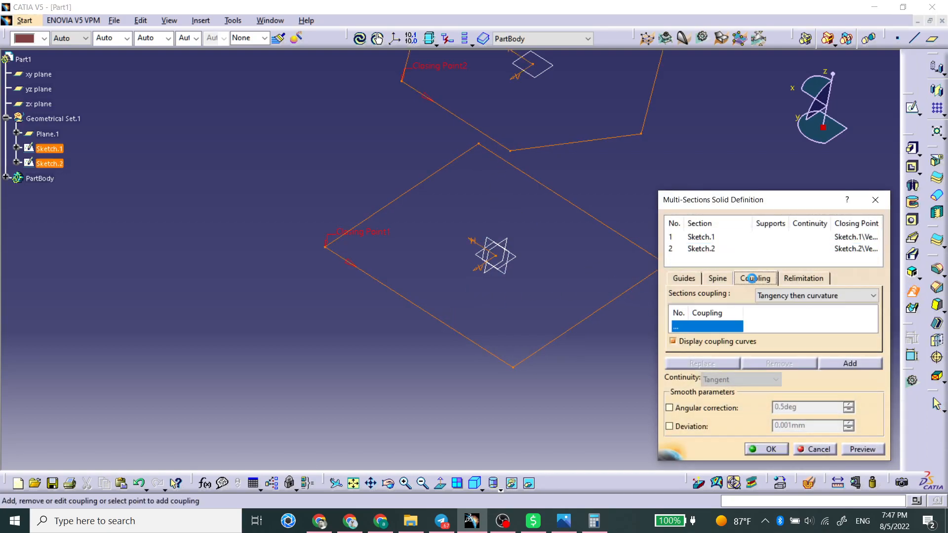
pyautogui.click(512, 368)
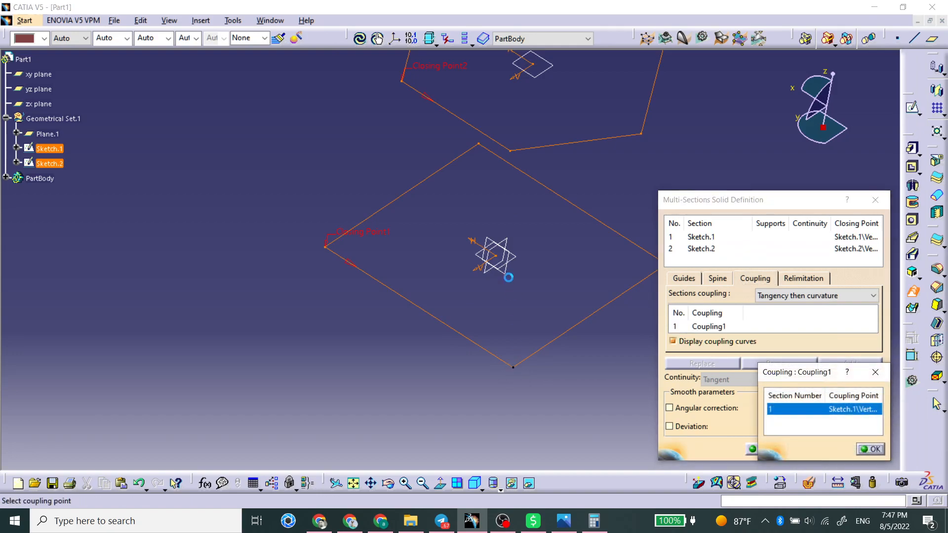
pyautogui.click(512, 151)
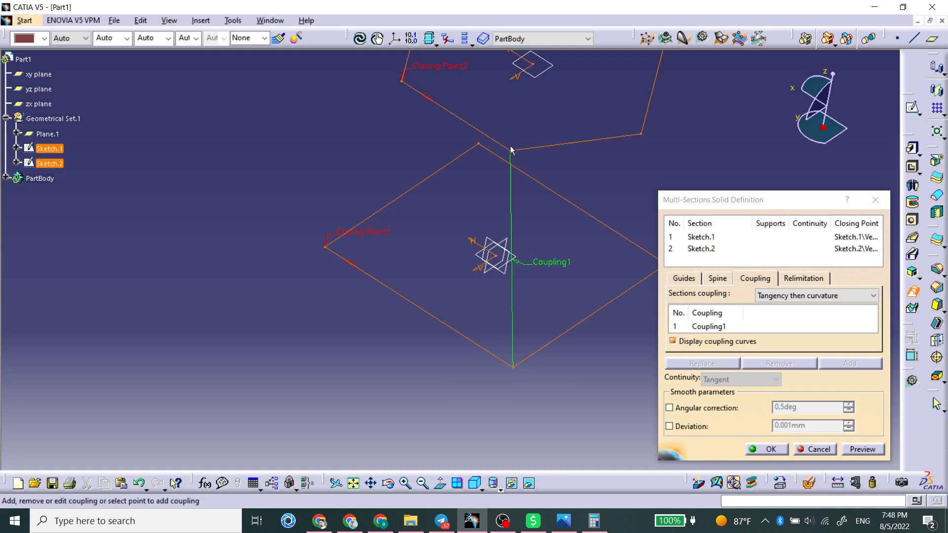
# Add three more couplings, each linking a square corner to a hexagon vertex
pyautogui.click(513, 367)
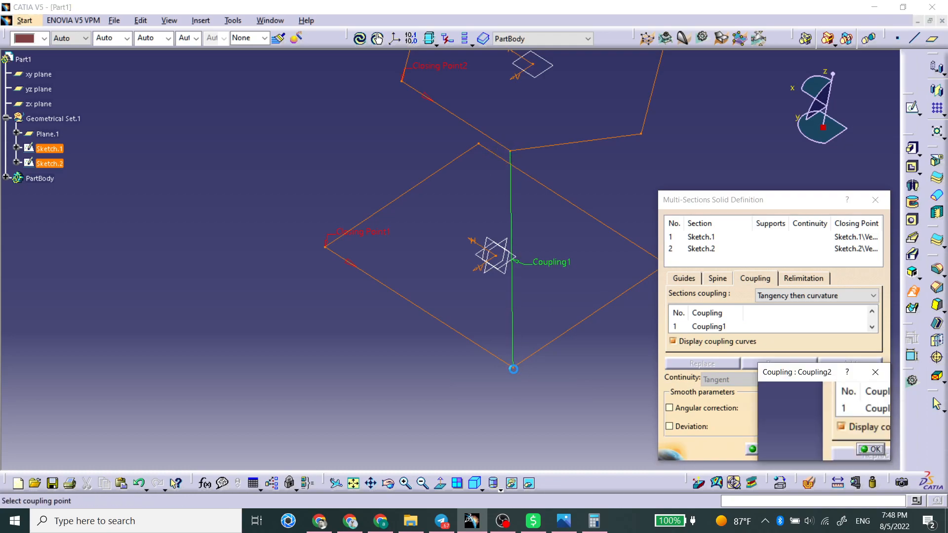
pyautogui.click(642, 135)
pyautogui.moveTo(588, 227)
pyautogui.mouseDown(button='middle')
pyautogui.moveTo(548, 316)
pyautogui.moveTo(543, 304)
pyautogui.moveTo(440, 289)
pyautogui.moveTo(452, 326)
pyautogui.moveTo(352, 263)
pyautogui.moveTo(399, 286)
pyautogui.moveTo(361, 283)
pyautogui.moveTo(376, 281)
pyautogui.mouseUp(button='middle')
pyautogui.click(400, 303)
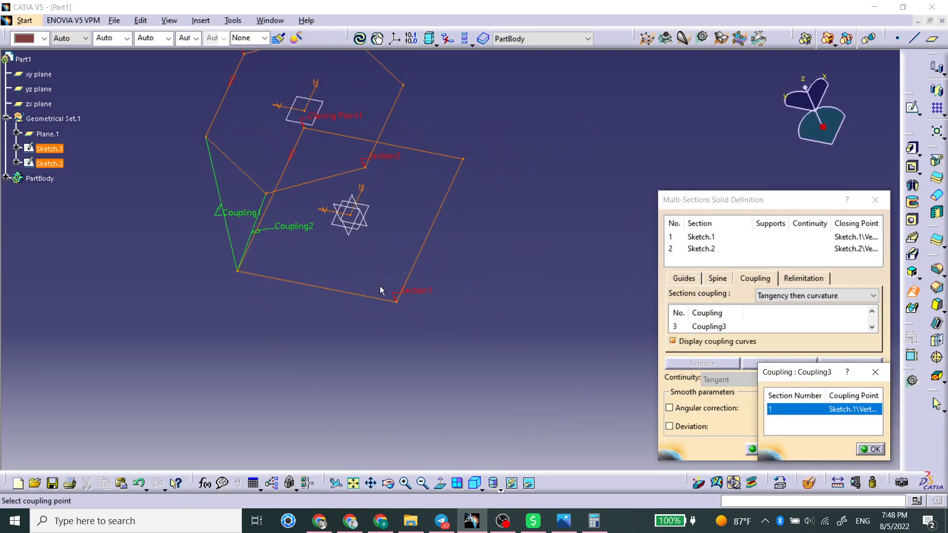
pyautogui.click(268, 194)
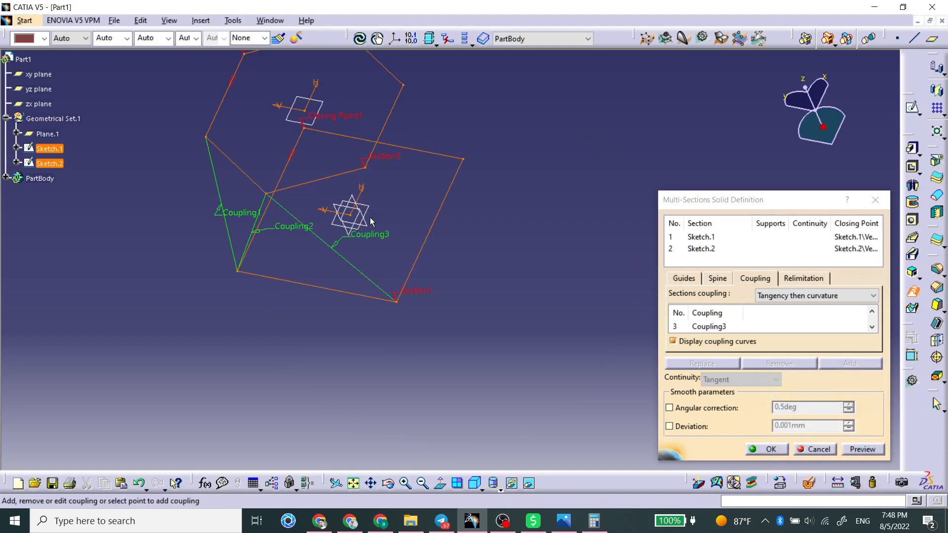
pyautogui.click(400, 303)
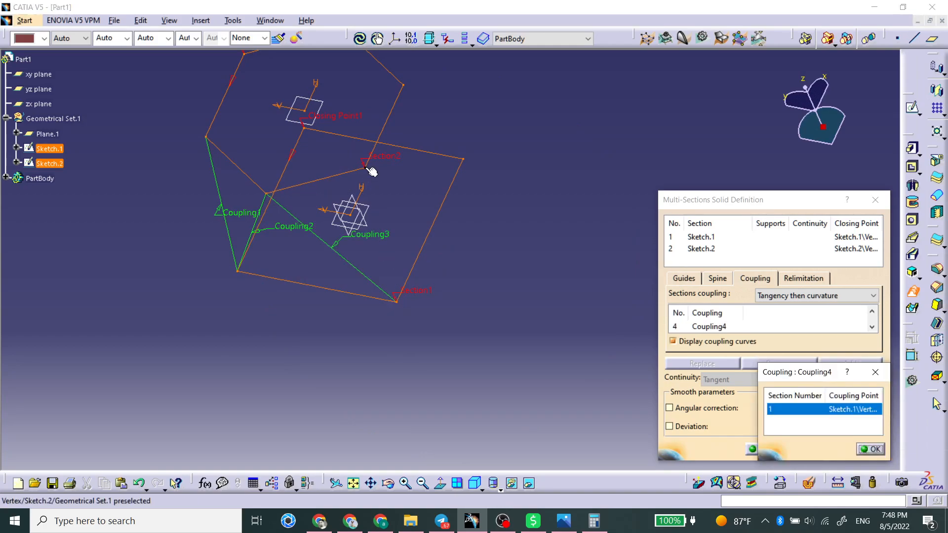
pyautogui.click(366, 167)
# Add couplings from the remaining square corners to further hexagon vertices
pyautogui.moveTo(517, 208)
pyautogui.mouseDown(button='middle')
pyautogui.moveTo(482, 334)
pyautogui.moveTo(552, 214)
pyautogui.moveTo(559, 365)
pyautogui.mouseUp(button='middle')
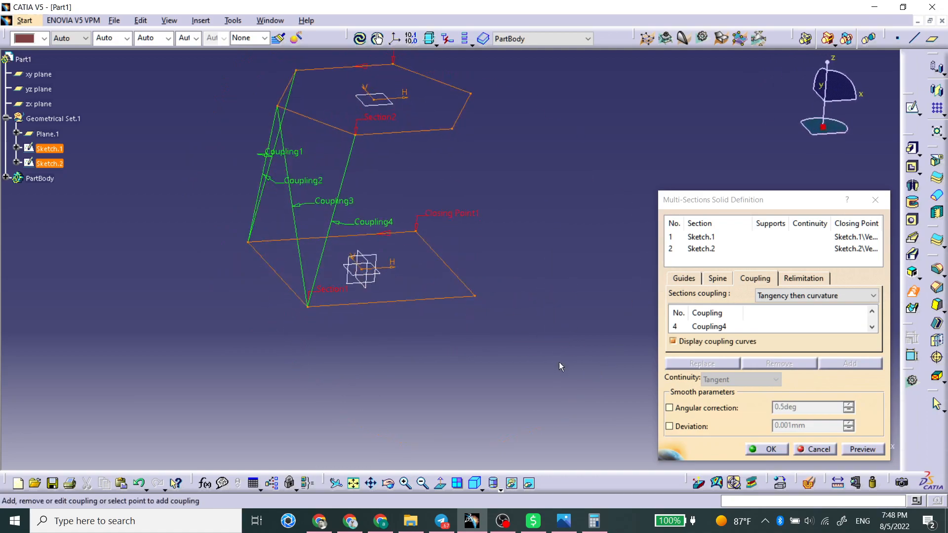
pyautogui.click(470, 296)
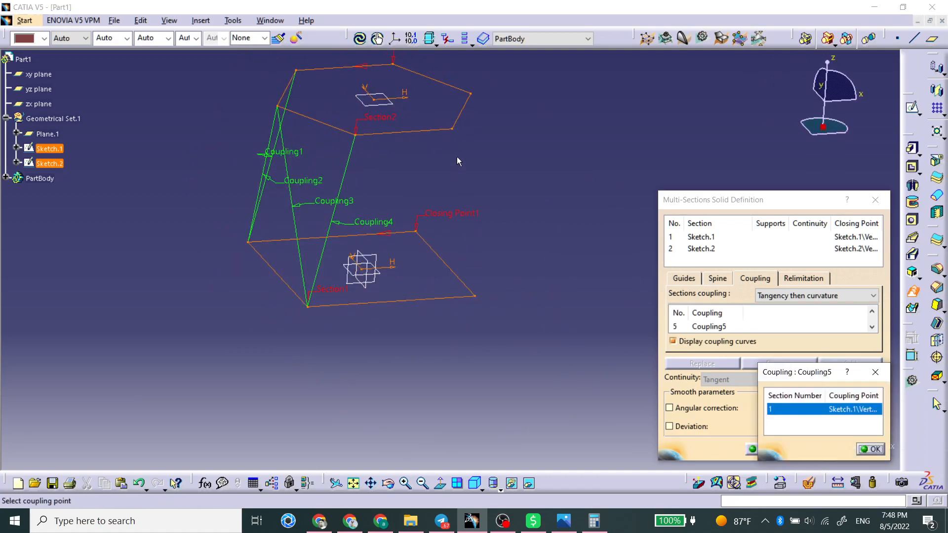
pyautogui.click(453, 130)
pyautogui.moveTo(556, 209)
pyautogui.mouseDown(button='middle')
pyautogui.moveTo(405, 264)
pyautogui.moveTo(526, 322)
pyautogui.mouseUp(button='middle')
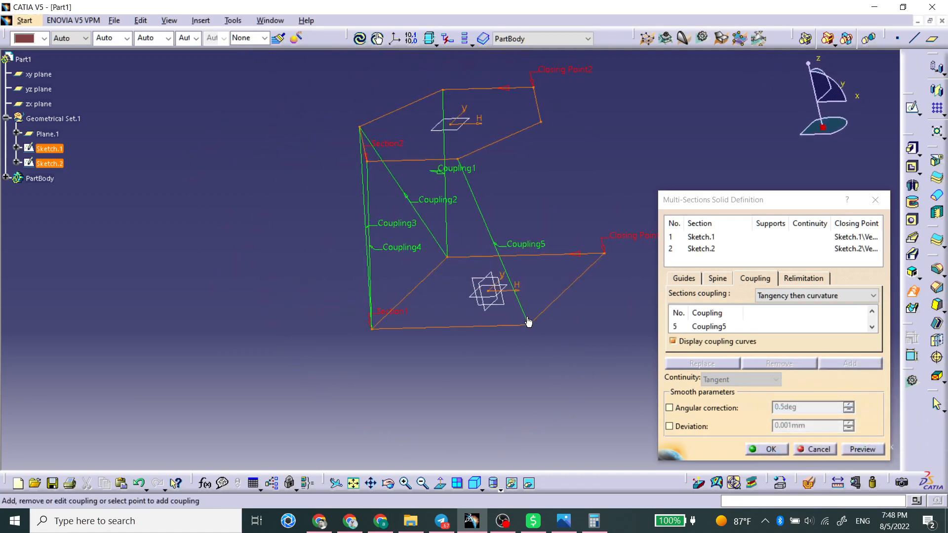
pyautogui.click(529, 325)
pyautogui.click(543, 124)
pyautogui.moveTo(542, 124)
pyautogui.mouseDown(button='middle')
pyautogui.moveTo(630, 203)
pyautogui.moveTo(440, 282)
pyautogui.moveTo(320, 148)
pyautogui.moveTo(477, 264)
pyautogui.moveTo(473, 274)
pyautogui.mouseUp(button='middle')
pyautogui.click(469, 273)
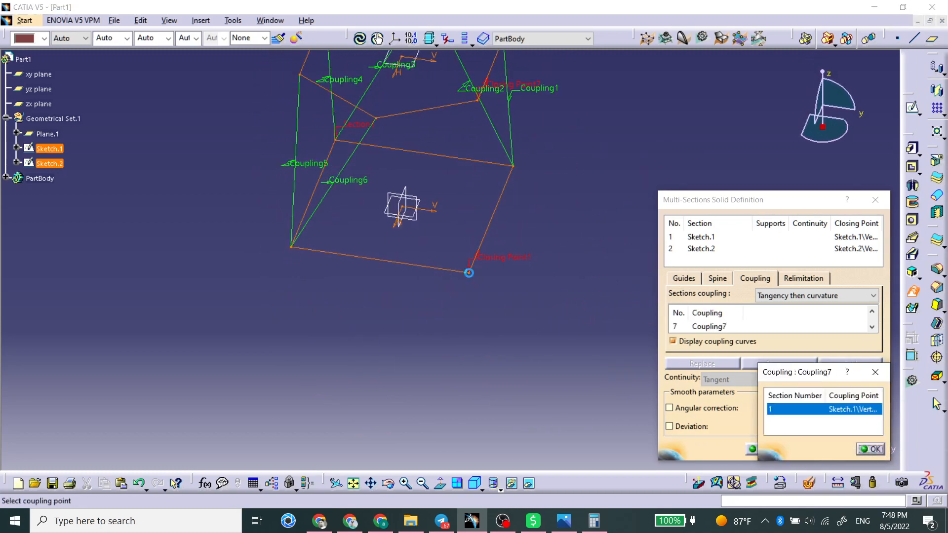
# Complete the last corner coupling by picking its square corner and hexagon vertex, and close the coupling dialog
pyautogui.click(377, 120)
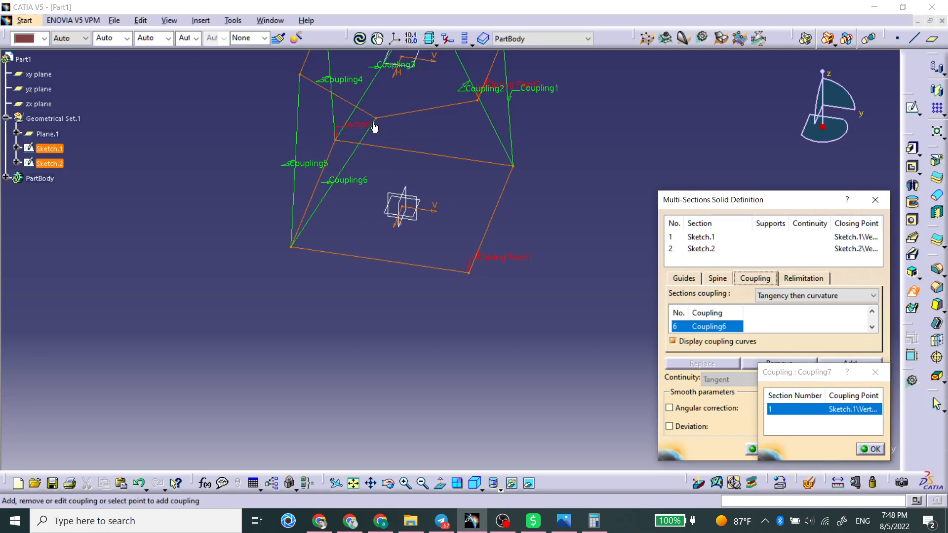
pyautogui.click(377, 119)
pyautogui.press('Return')
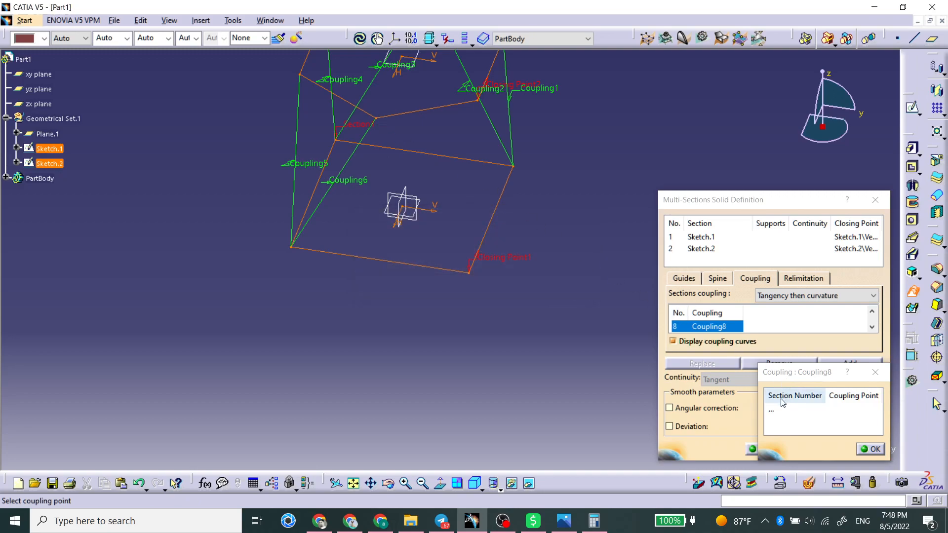
pyautogui.click(469, 270)
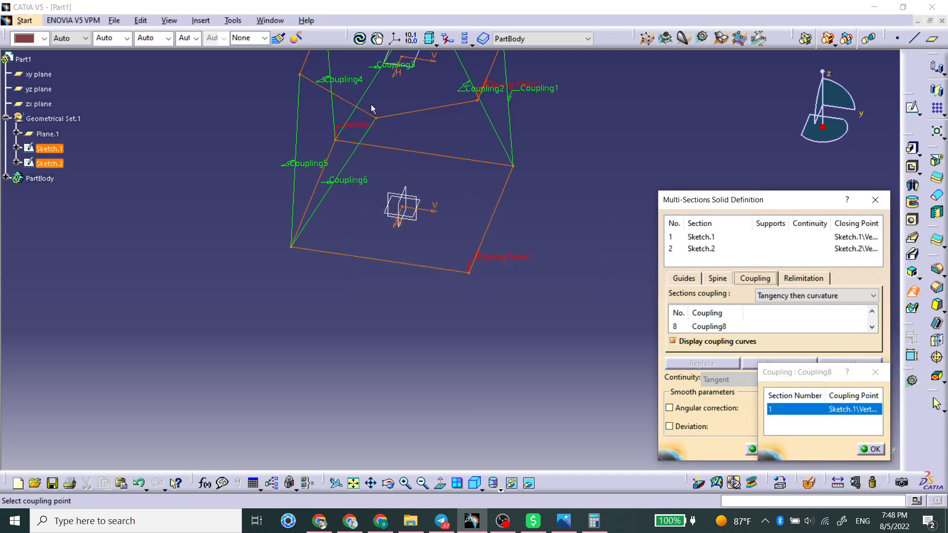
pyautogui.click(377, 118)
pyautogui.moveTo(485, 268); pyautogui.dragTo(408, 305, button='middle')
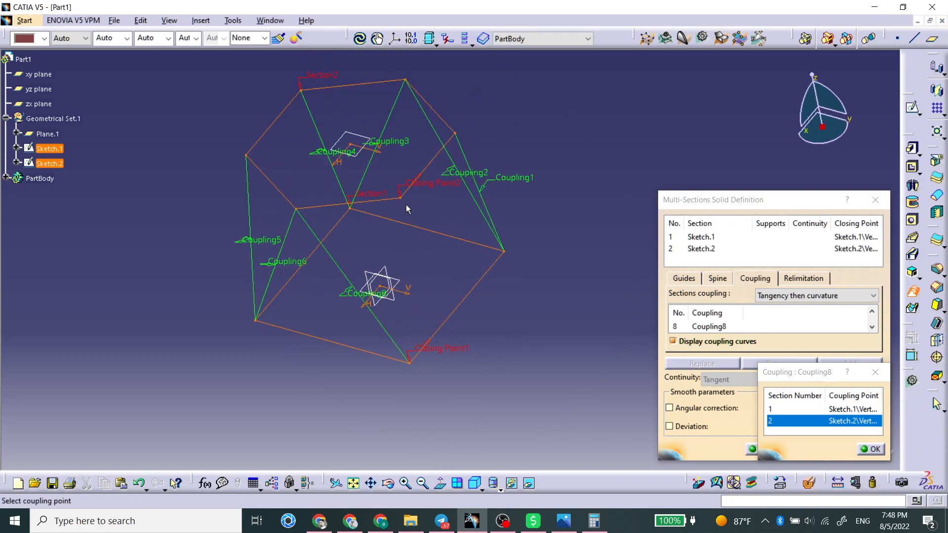
pyautogui.click(873, 449)
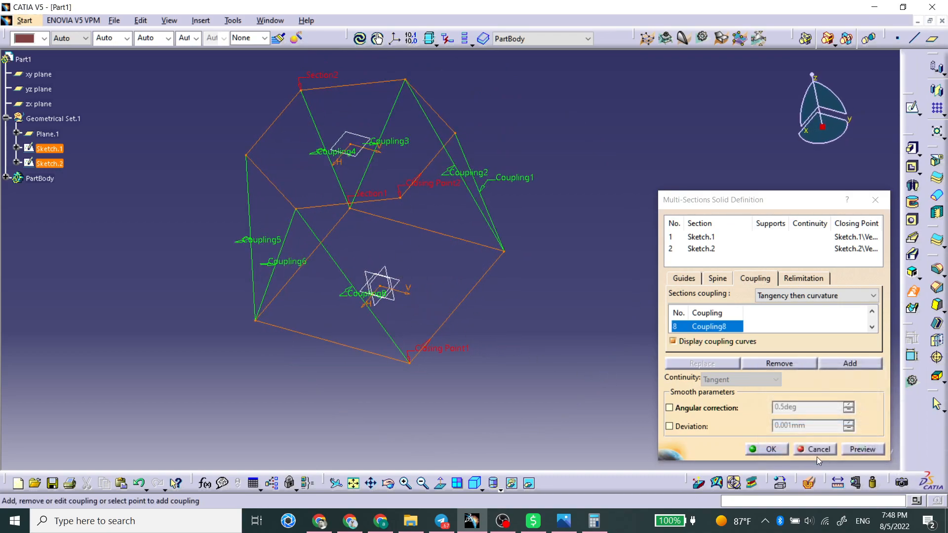
pyautogui.click(851, 449)
pyautogui.press('Return')
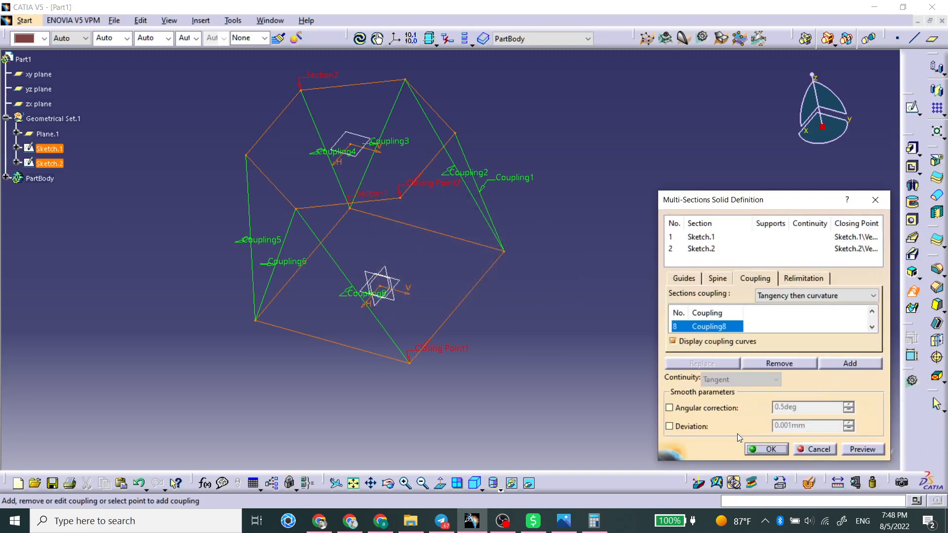
# Add a coupling between the two closing points and try to confirm the multi-sections solid
pyautogui.moveTo(501, 331); pyautogui.dragTo(429, 340, button='middle')
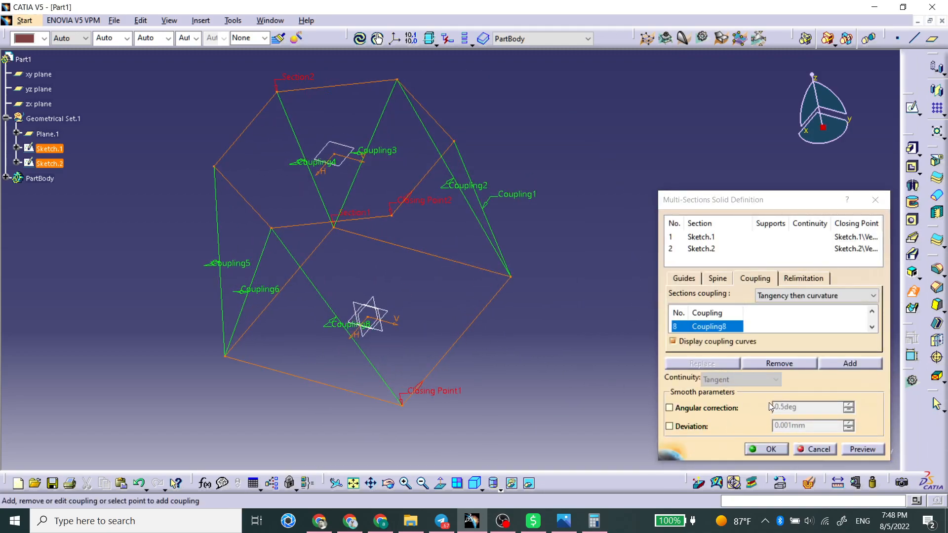
pyautogui.click(865, 366)
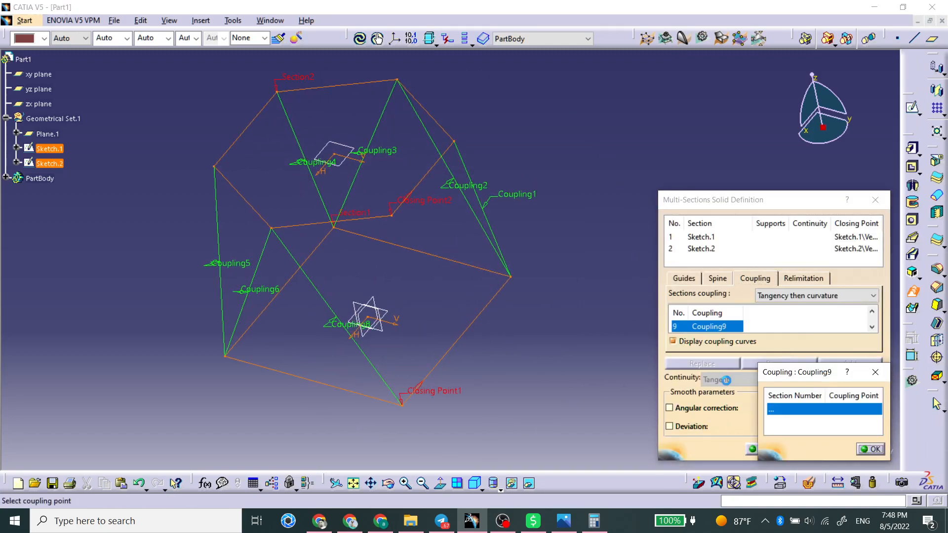
pyautogui.click(402, 409)
pyautogui.click(392, 216)
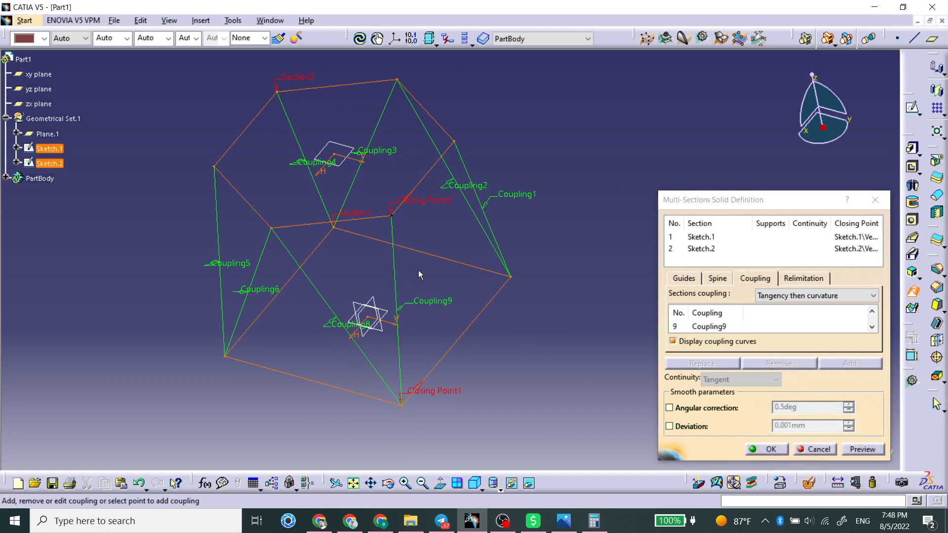
pyautogui.click(858, 449)
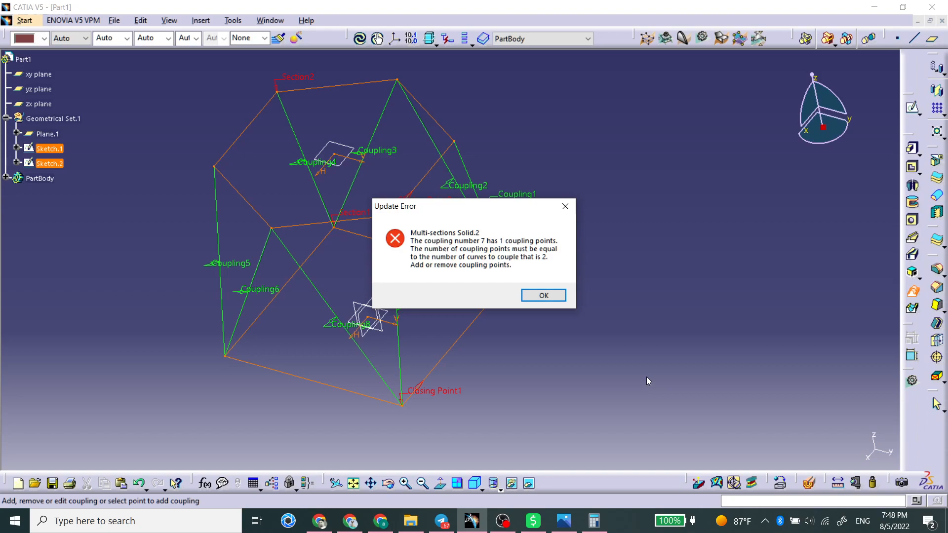
pyautogui.press('Return')
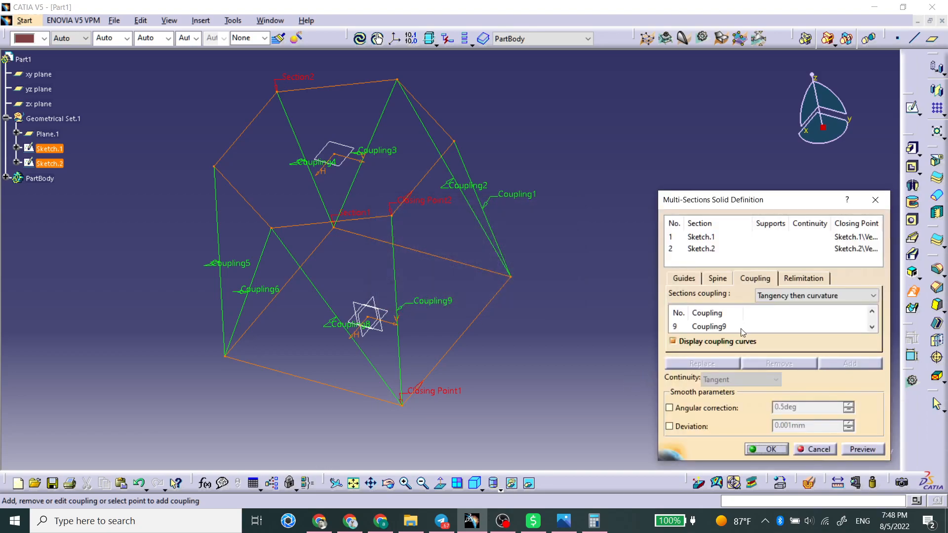
# Remove the ninth coupling from the coupling list and undo the removal
pyautogui.click(872, 312)
pyautogui.click(699, 328)
pyautogui.click(799, 363)
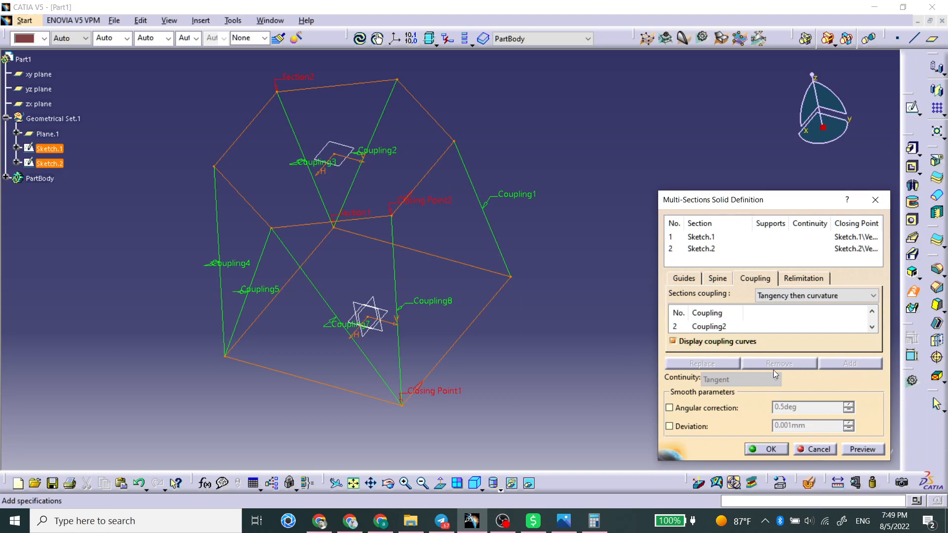
pyautogui.hotkey('ctrl', 'z')
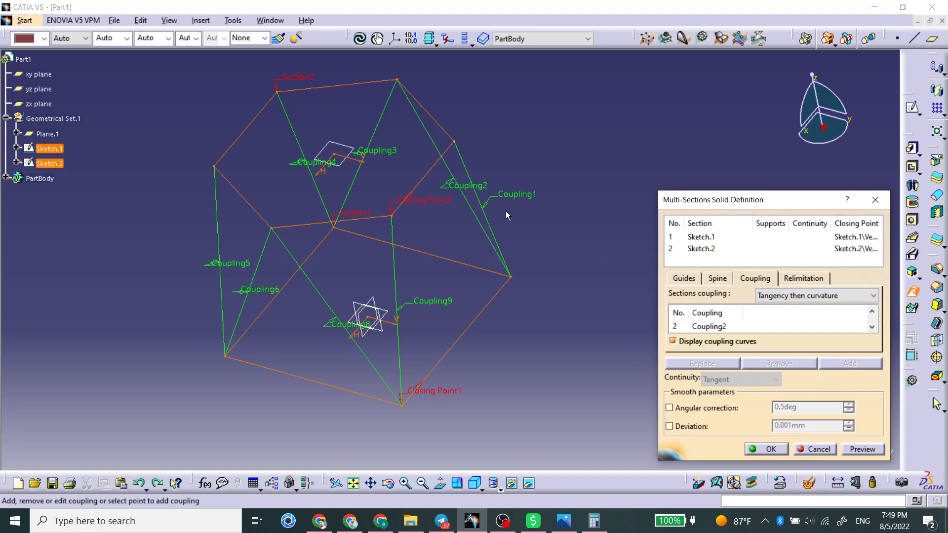
# Try to preview the multi-sections solid and dismiss the update error
pyautogui.click(510, 196)
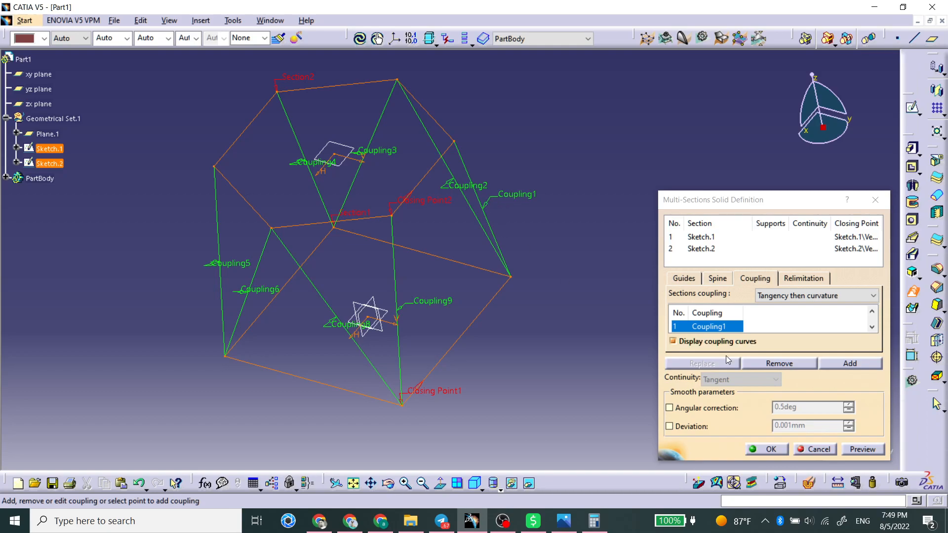
pyautogui.moveTo(375, 297); pyautogui.dragTo(395, 296, button='middle')
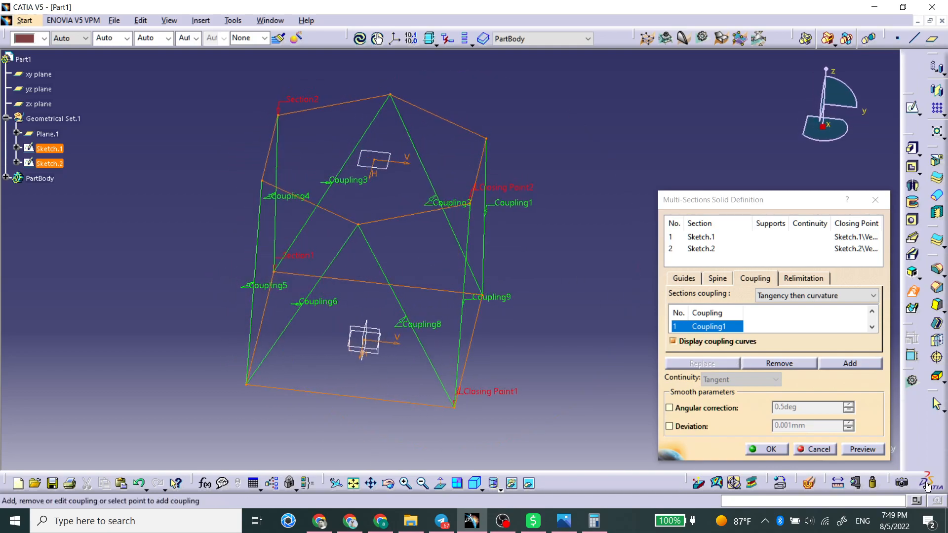
pyautogui.click(869, 450)
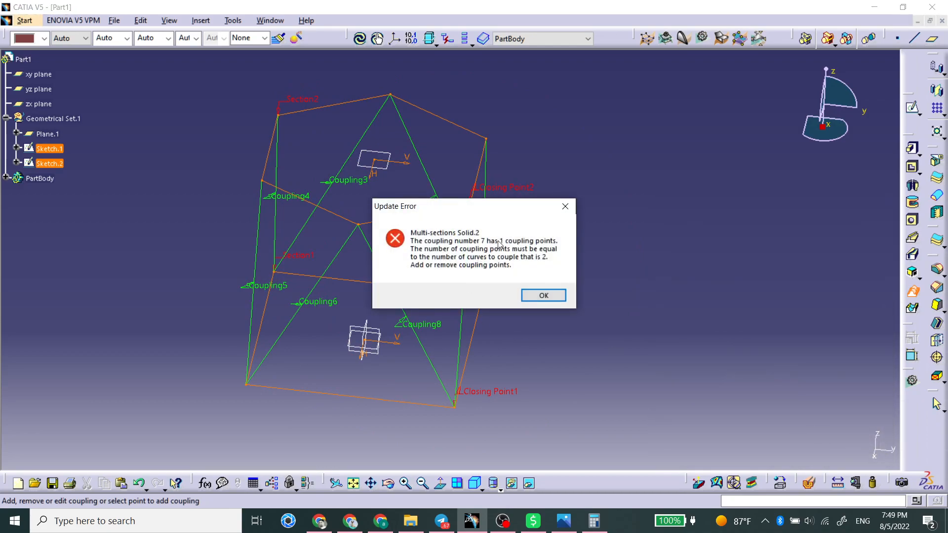
pyautogui.click(543, 296)
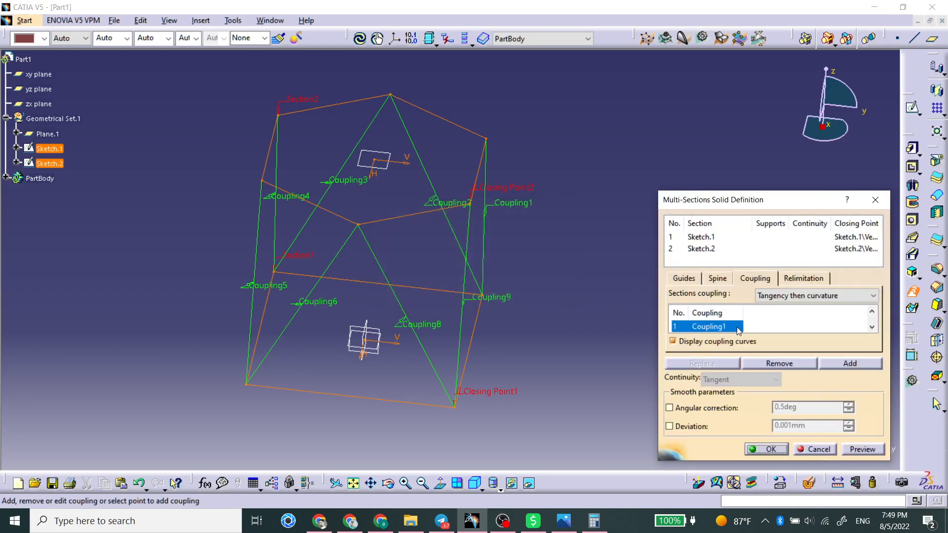
# Remove the seventh coupling from the coupling list, preview the solid and confirm the multi-sections solid
pyautogui.scroll(-4, 727, 327)
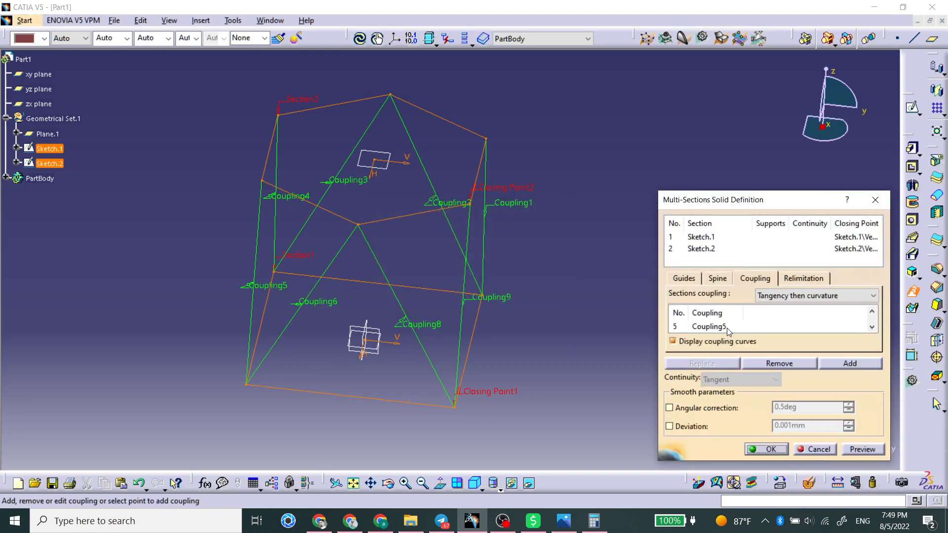
pyautogui.click(726, 328)
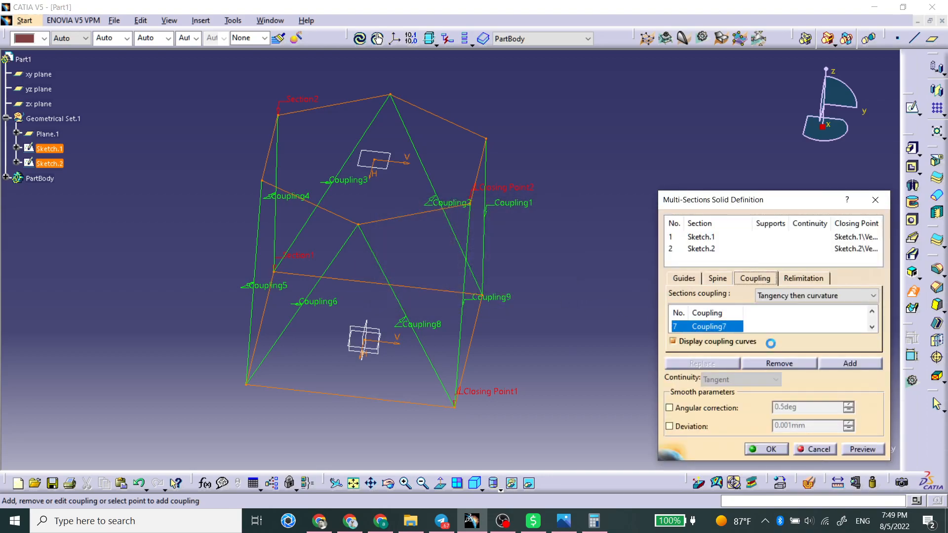
pyautogui.click(805, 364)
pyautogui.click(849, 447)
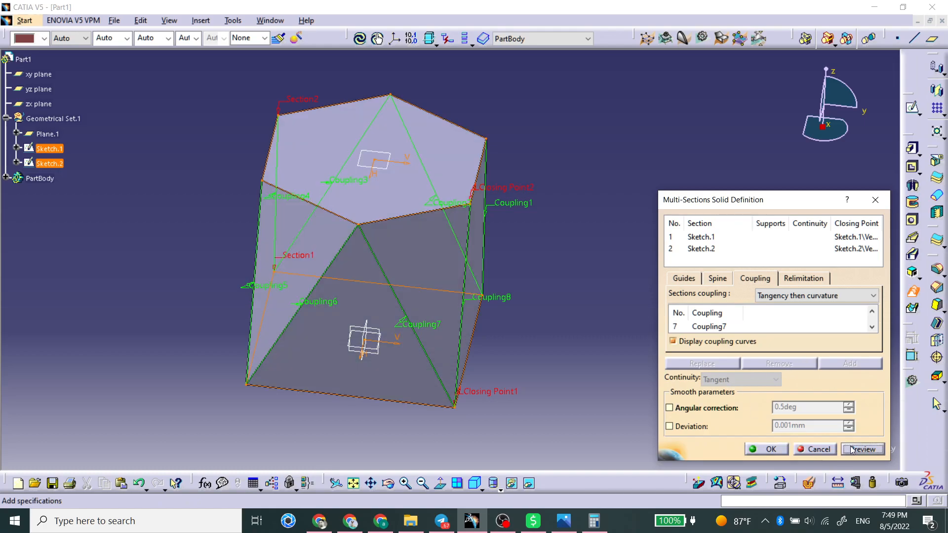
pyautogui.moveTo(520, 341); pyautogui.dragTo(494, 345, button='middle')
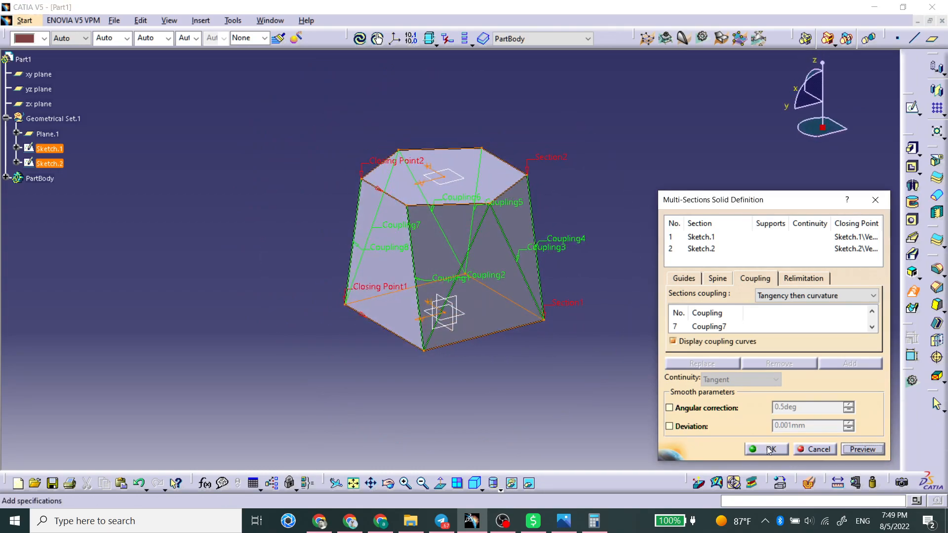
pyautogui.click(766, 449)
# Switch the display to shading with hidden edges and inspect the lofted solid from several orientations
pyautogui.moveTo(565, 354); pyautogui.dragTo(528, 306, button='middle')
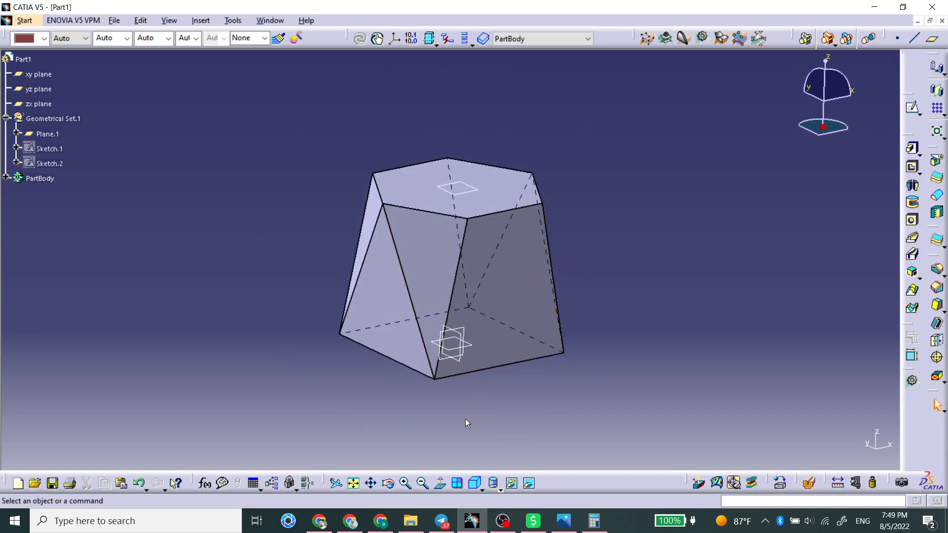
pyautogui.click(483, 490)
pyautogui.click(495, 465)
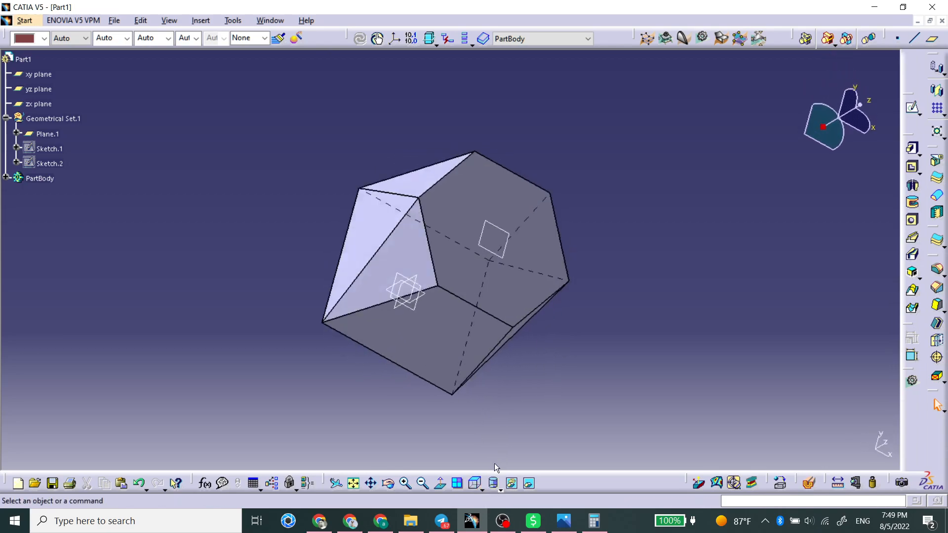
pyautogui.click(476, 285)
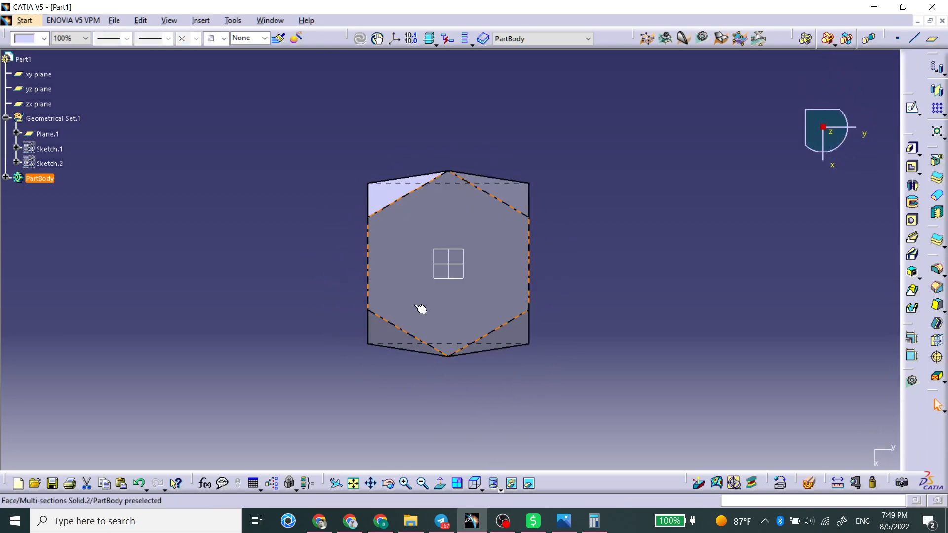
pyautogui.moveTo(455, 273); pyautogui.dragTo(421, 219, button='middle')
pyautogui.moveTo(472, 267); pyautogui.dragTo(570, 247, button='middle')
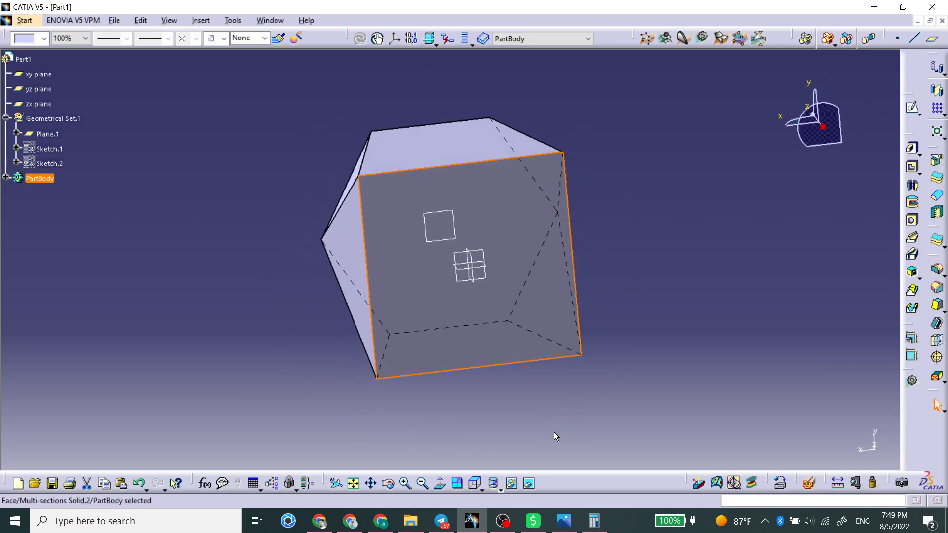
pyautogui.click(441, 488)
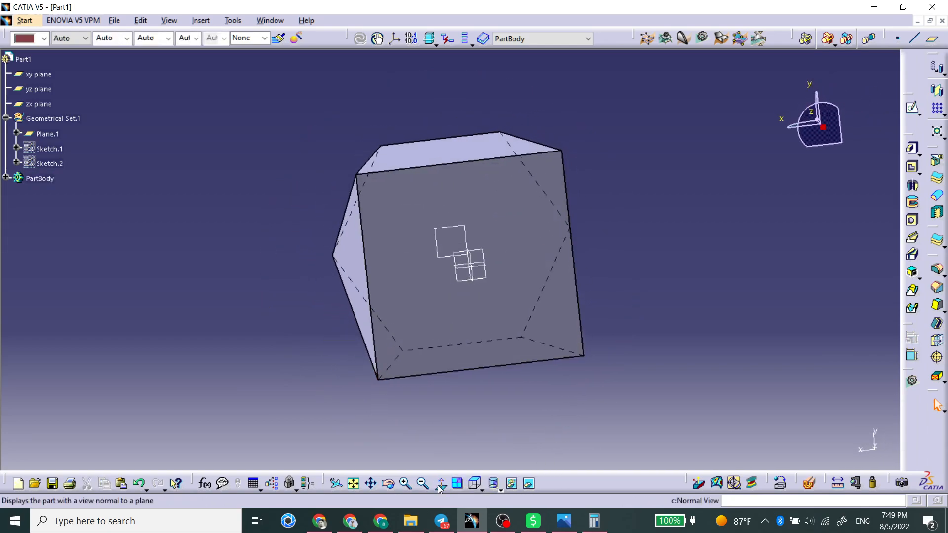
pyautogui.moveTo(624, 200); pyautogui.dragTo(319, 285, button='middle')
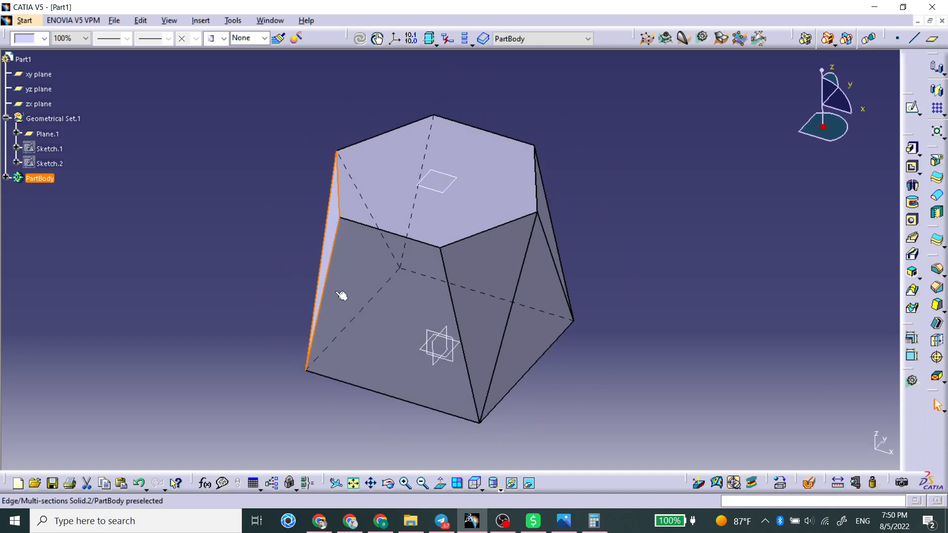
pyautogui.moveTo(456, 319); pyautogui.dragTo(501, 279, button='middle')
pyautogui.click(502, 277)
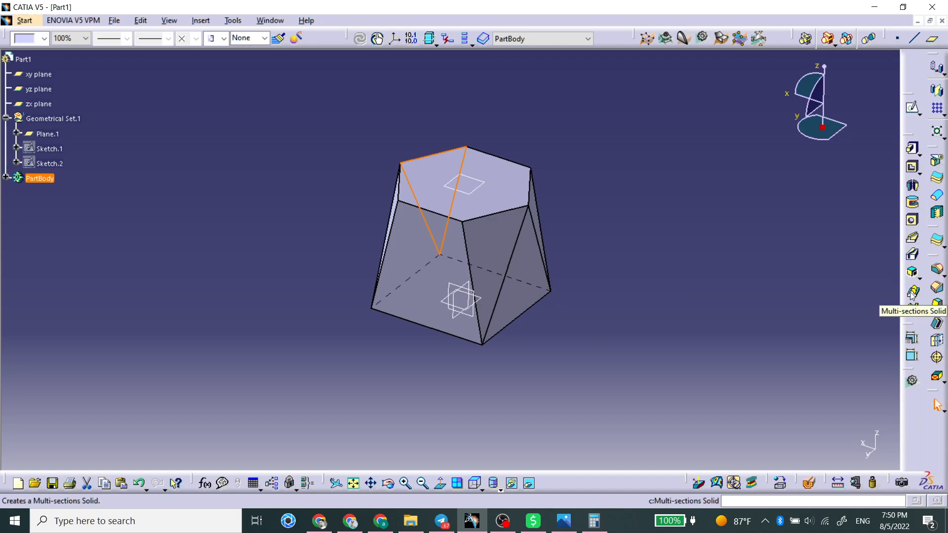
# Create a new plane offset 51 mm from the hexagon sketch's plane
pyautogui.click(668, 233)
pyautogui.moveTo(446, 187); pyautogui.dragTo(450, 267, button='middle')
pyautogui.click(7, 177)
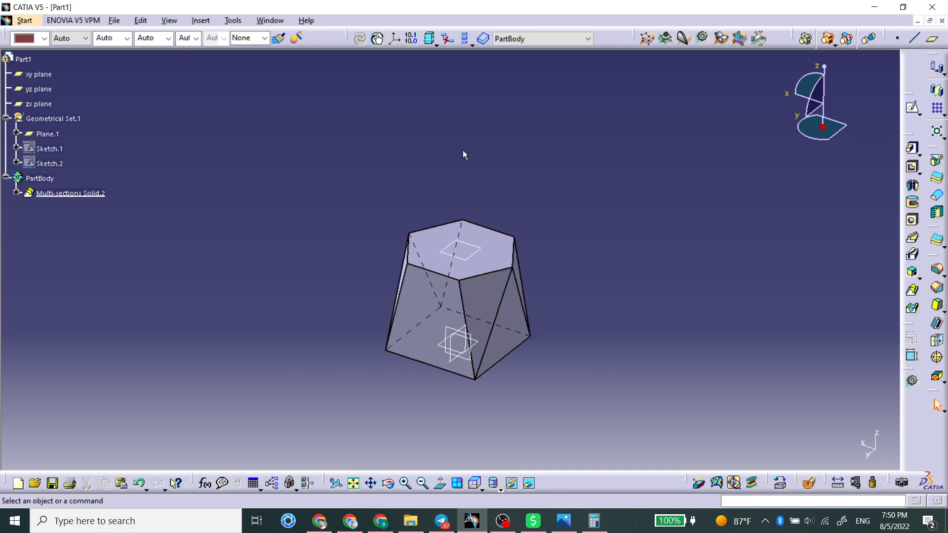
pyautogui.click(479, 244)
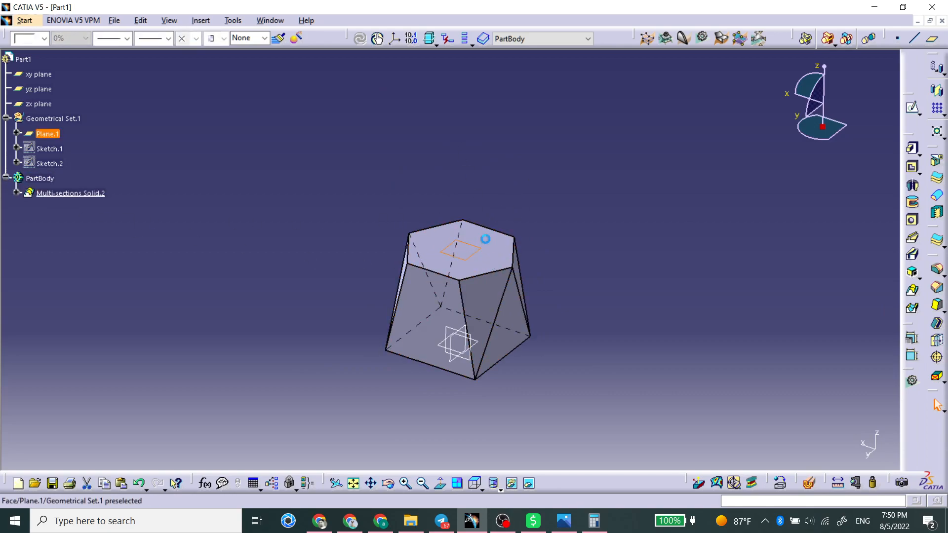
pyautogui.click(931, 39)
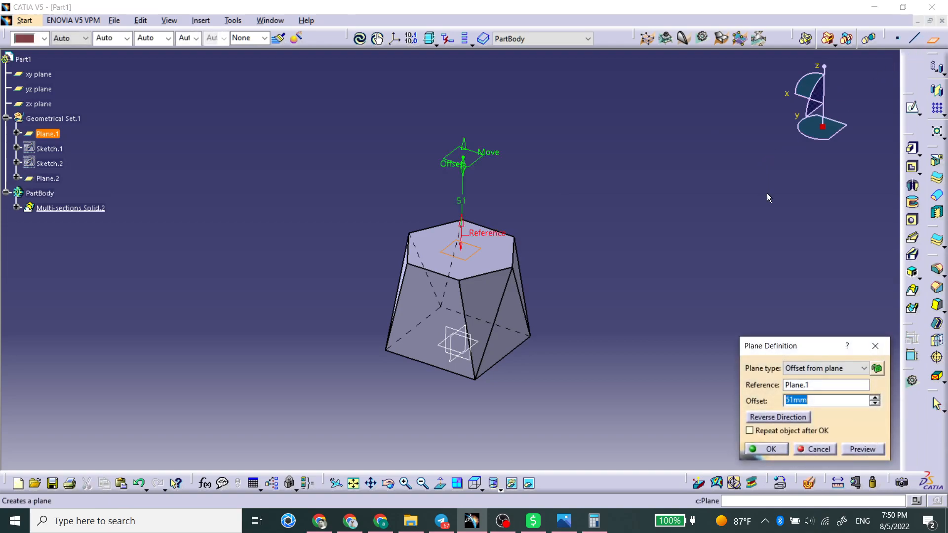
pyautogui.press('Return')
# Sketch a circle centred on the new offset plane and exit the sketcher
pyautogui.click(481, 157)
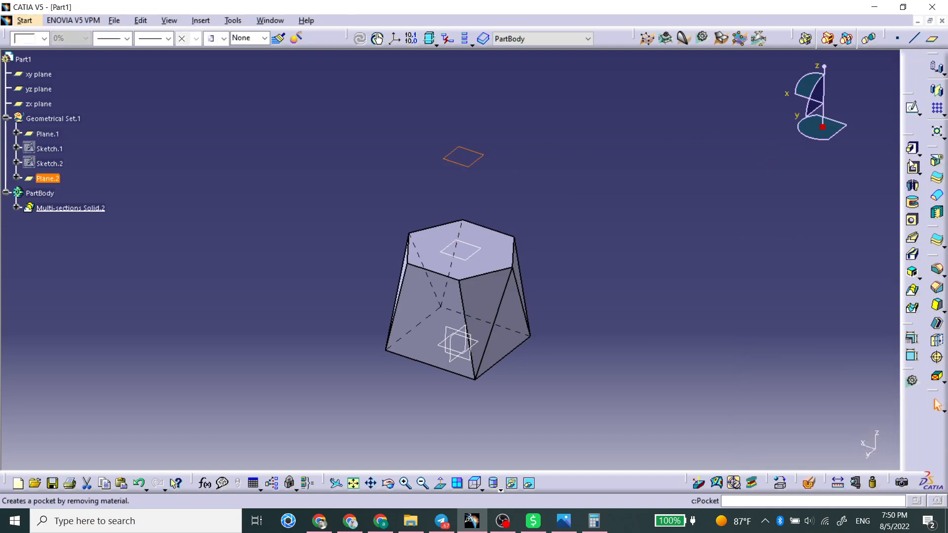
pyautogui.click(911, 105)
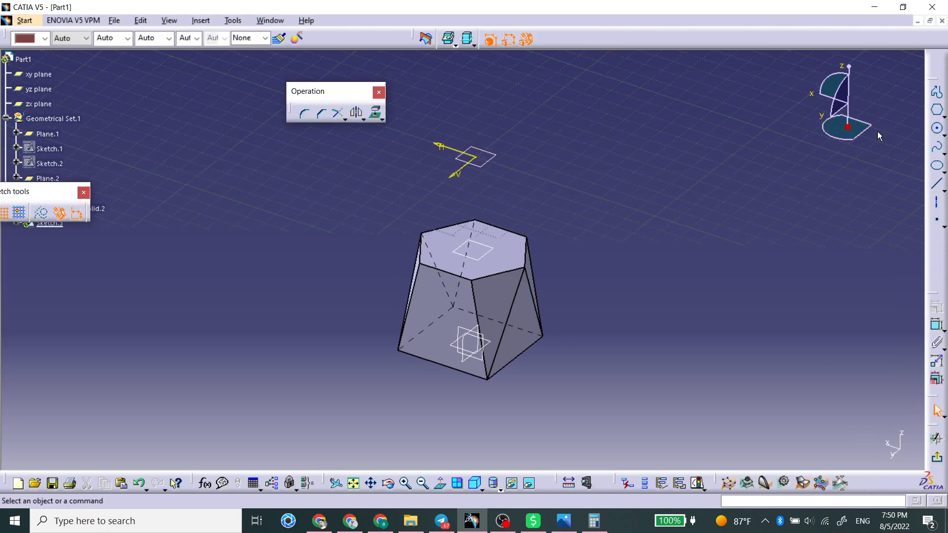
pyautogui.click(938, 130)
pyautogui.click(475, 157)
pyautogui.click(537, 151)
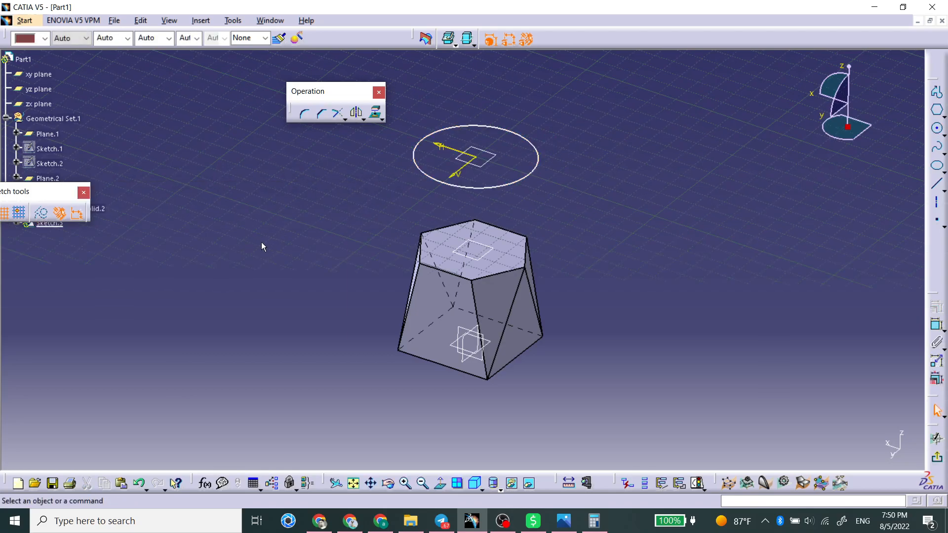
pyautogui.moveTo(262, 242); pyautogui.dragTo(305, 240, button='middle')
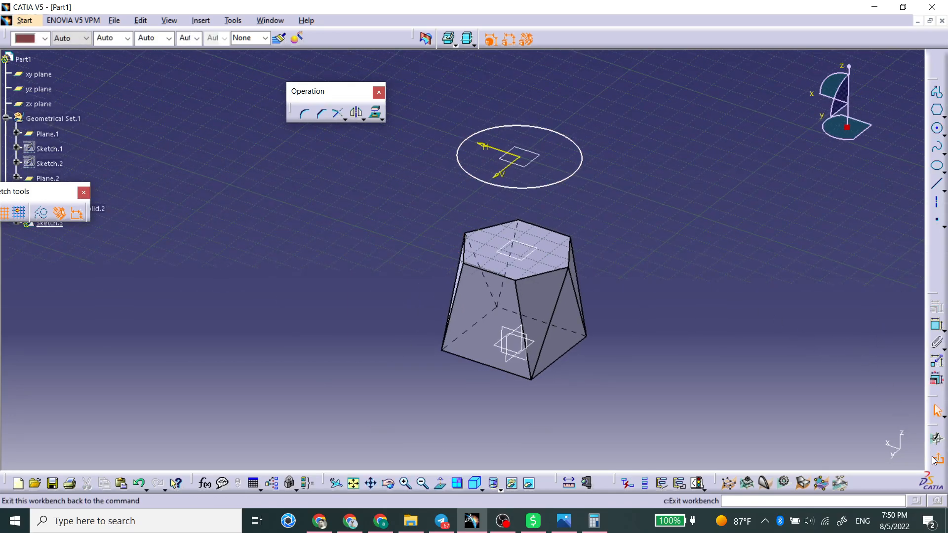
pyautogui.click(937, 439)
# Try adding the circle sketch as a third section of the multi-sections solid, preview it and cancel
pyautogui.doubleClick(521, 295)
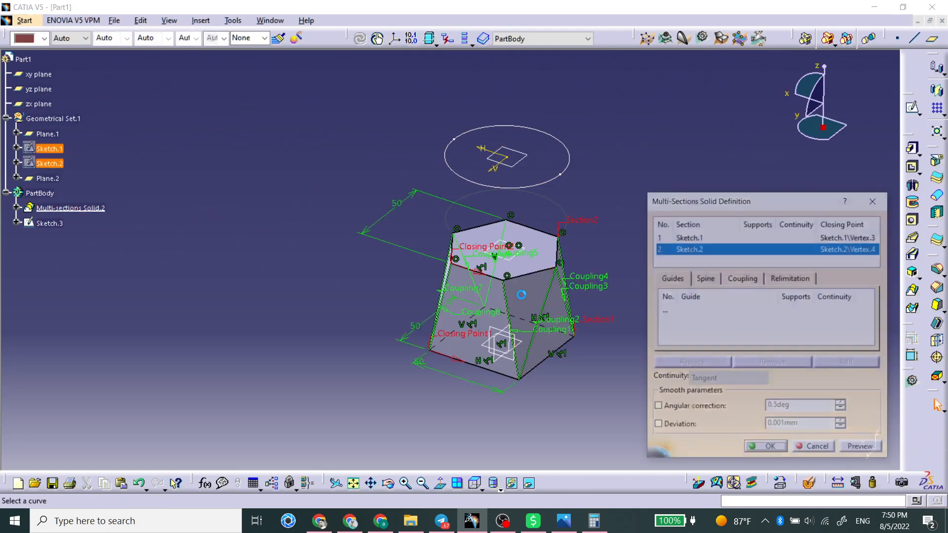
pyautogui.click(680, 248)
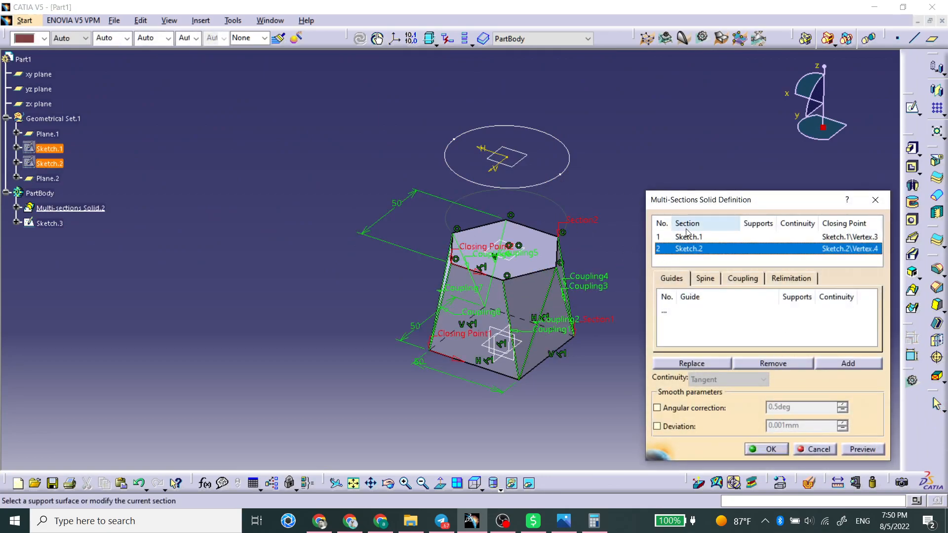
pyautogui.click(809, 337)
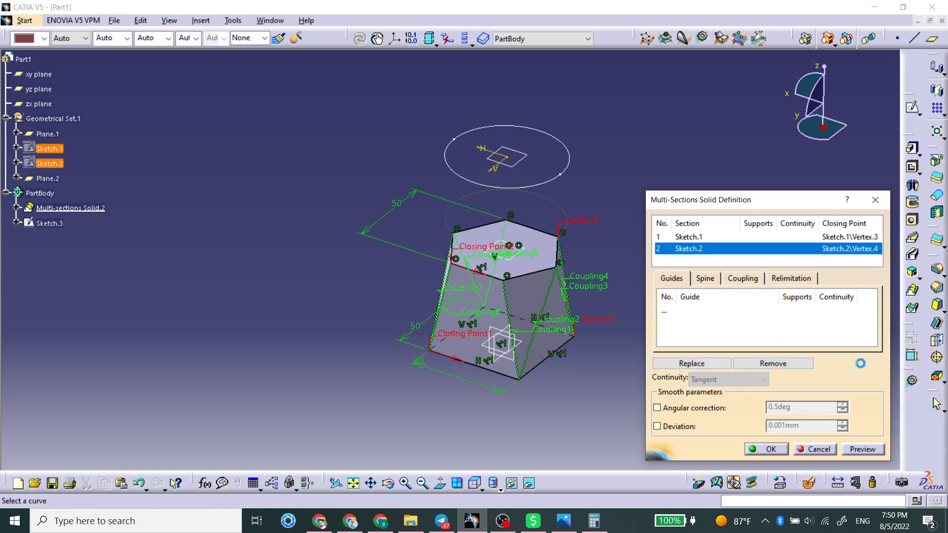
pyautogui.click(684, 249)
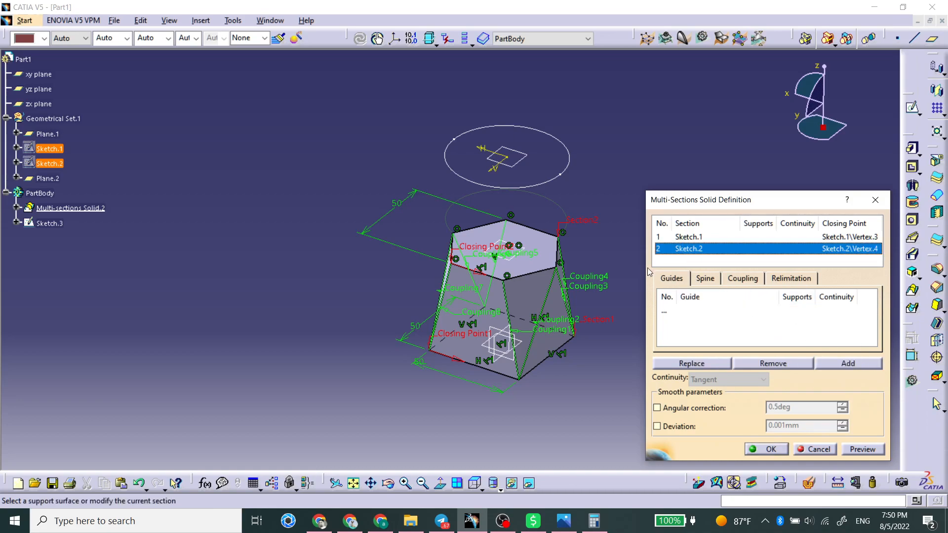
pyautogui.rightClick(700, 250)
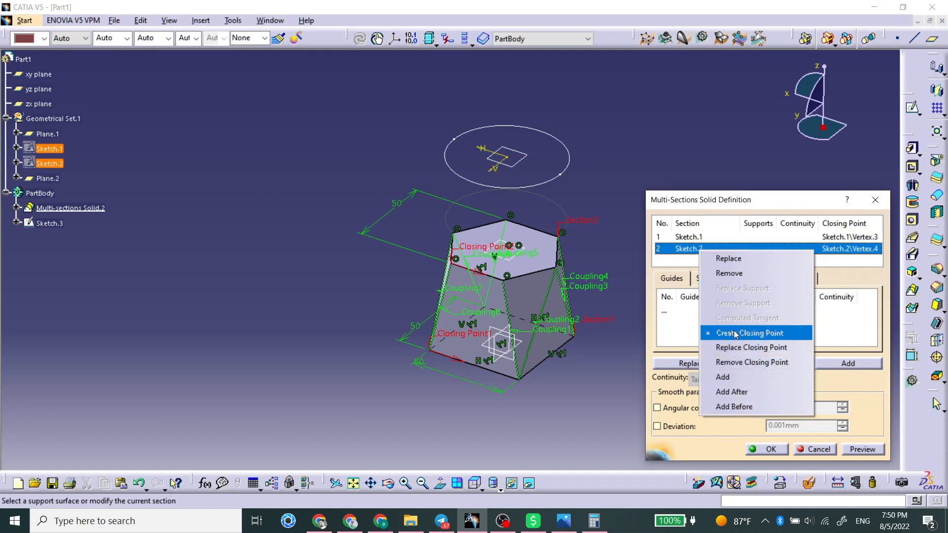
pyautogui.click(723, 377)
pyautogui.click(558, 183)
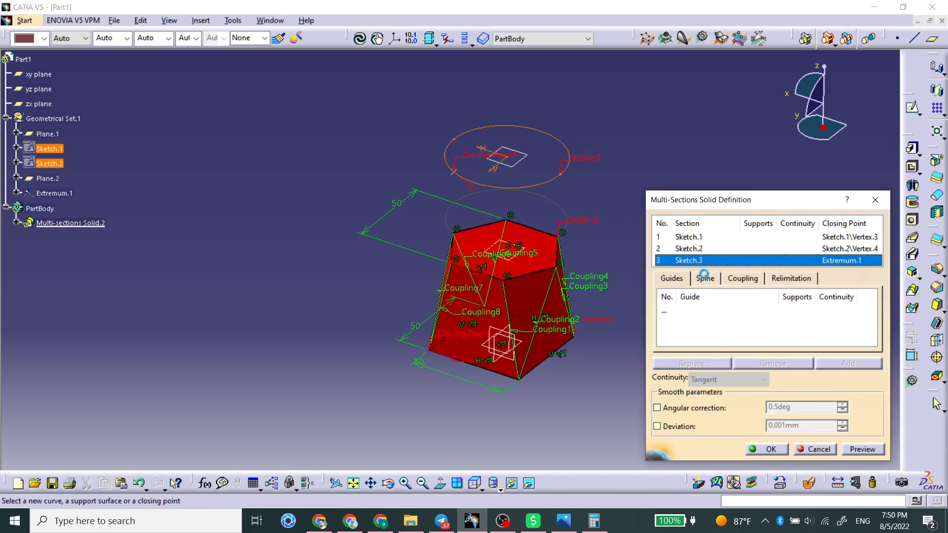
pyautogui.moveTo(568, 314); pyautogui.dragTo(581, 313, button='middle')
pyautogui.click(862, 449)
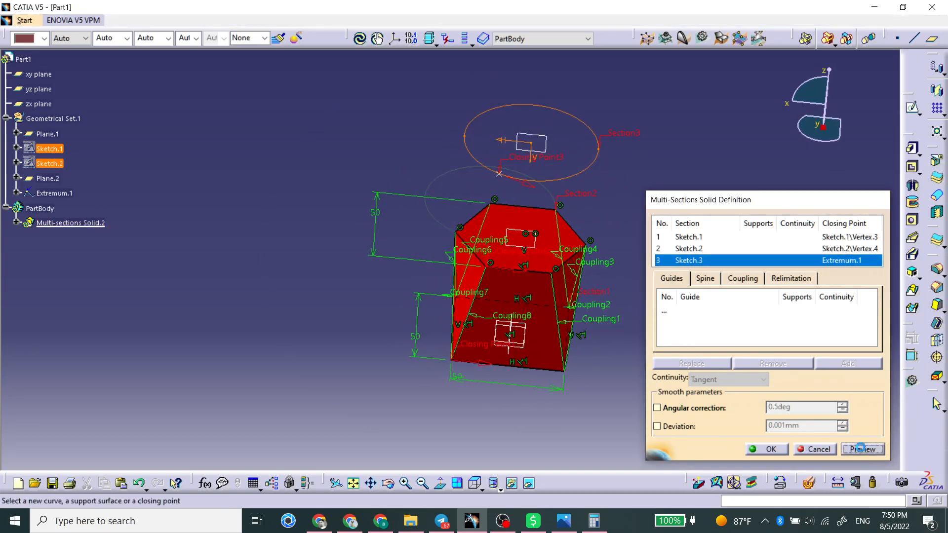
pyautogui.press('Return')
pyautogui.moveTo(546, 354); pyautogui.dragTo(463, 354, button='middle')
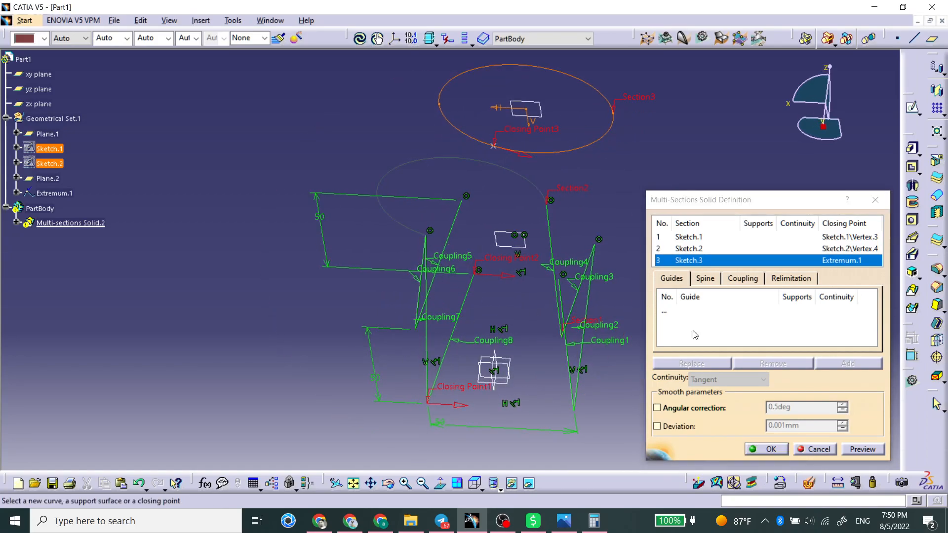
pyautogui.click(831, 448)
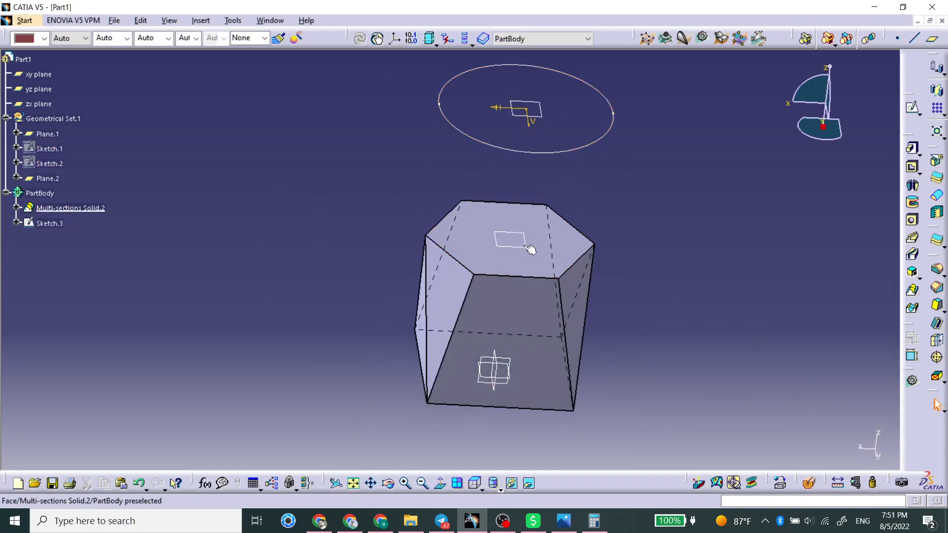
# Select the solid and expand its multi-sections feature in the tree to show its section sketches
pyautogui.click(548, 244)
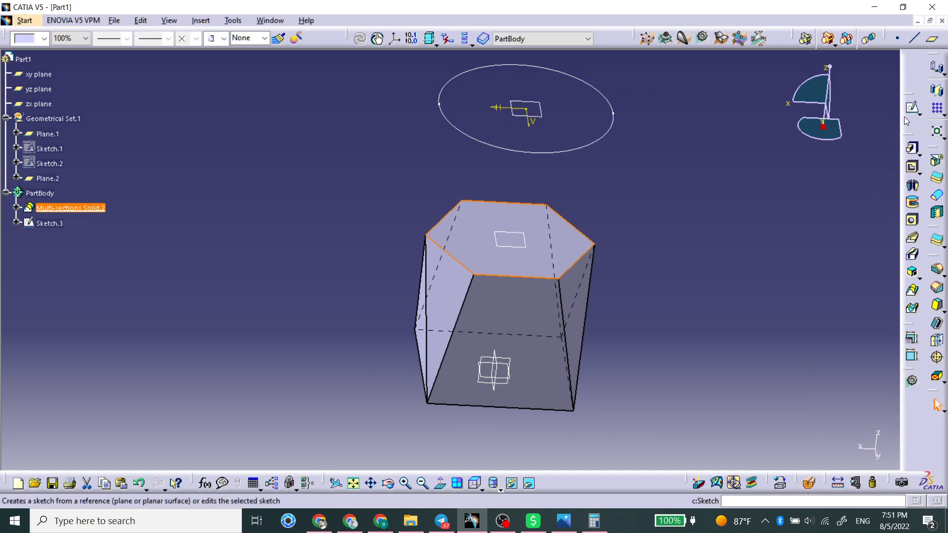
pyautogui.click(16, 208)
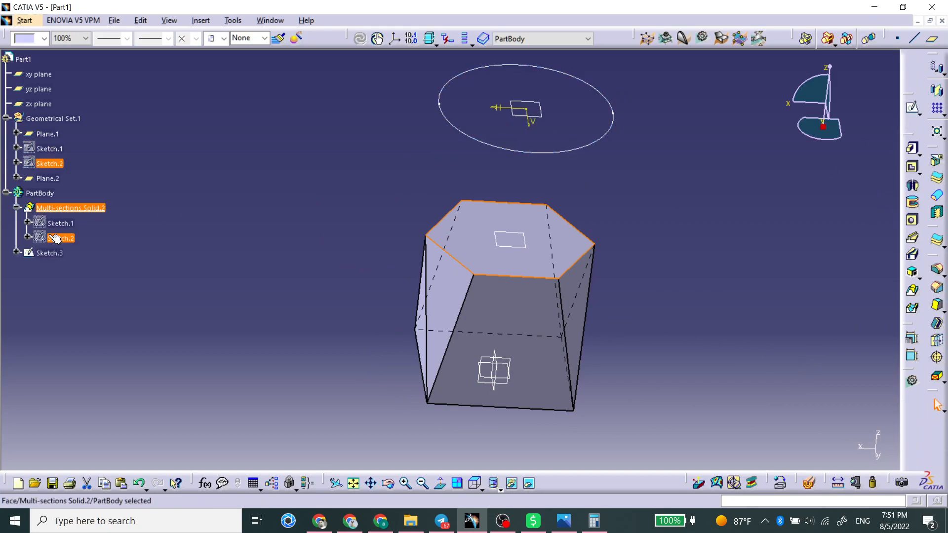
# Show the hexagon sketch that is absorbed in the multi-sections solid
pyautogui.click(61, 237)
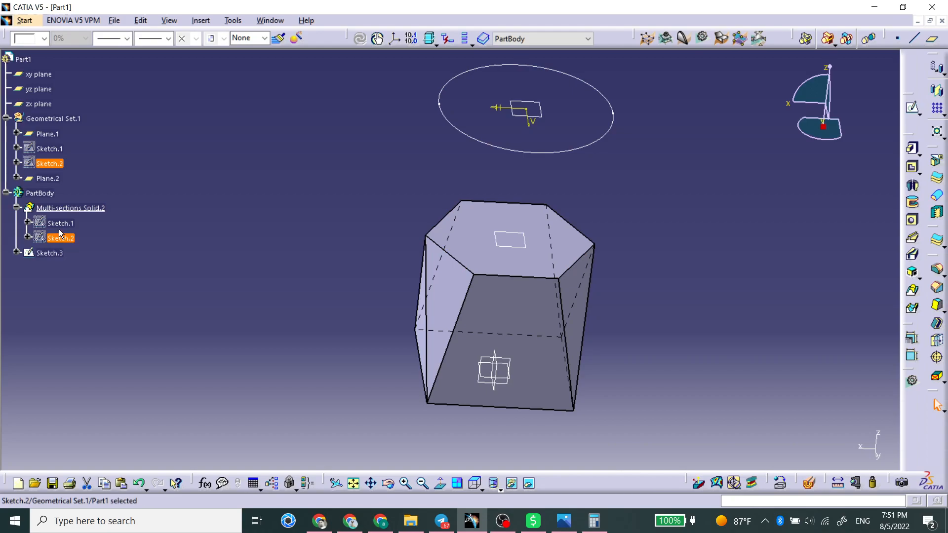
pyautogui.rightClick(59, 231)
pyautogui.click(90, 278)
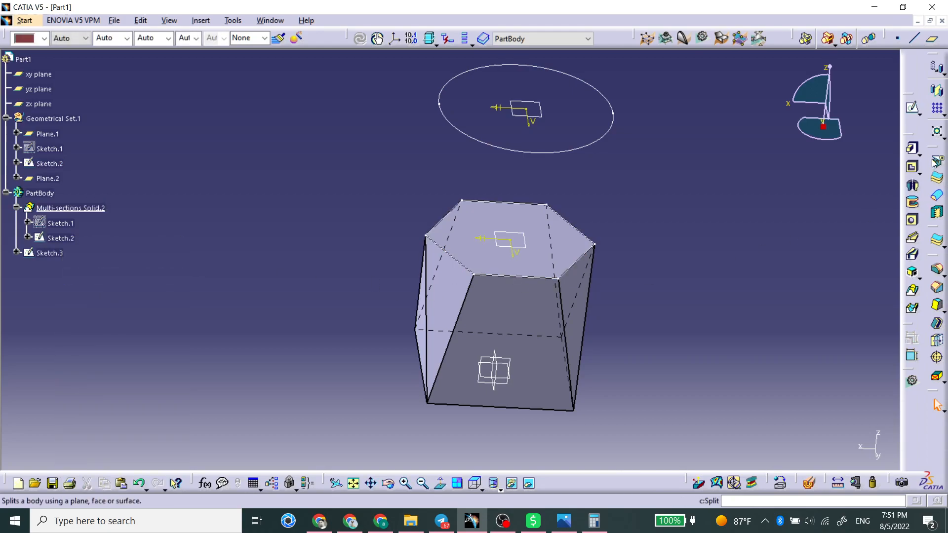
# Start a new multi-sections solid with the hexagon sketch and the offset circle sketch as sections and preview it
pyautogui.click(912, 290)
pyautogui.click(571, 271)
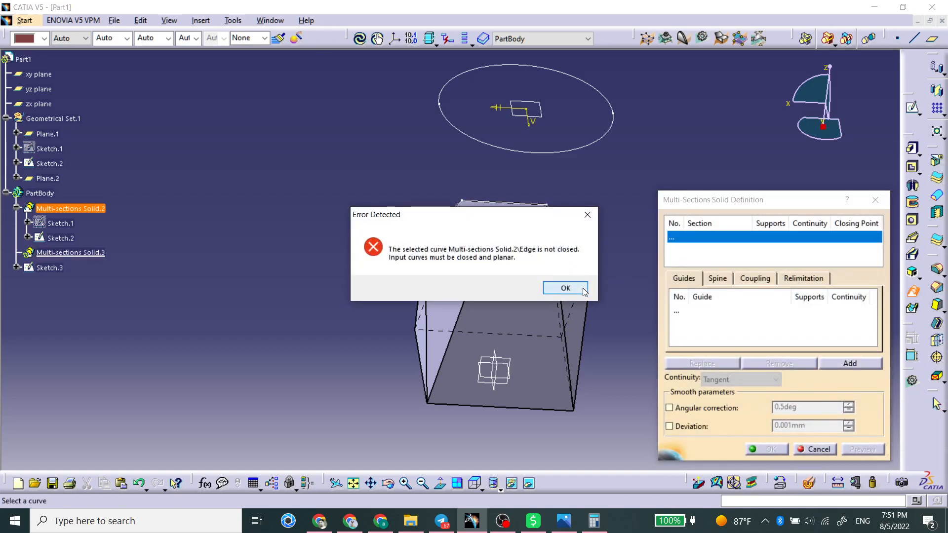
pyautogui.click(582, 290)
pyautogui.click(513, 242)
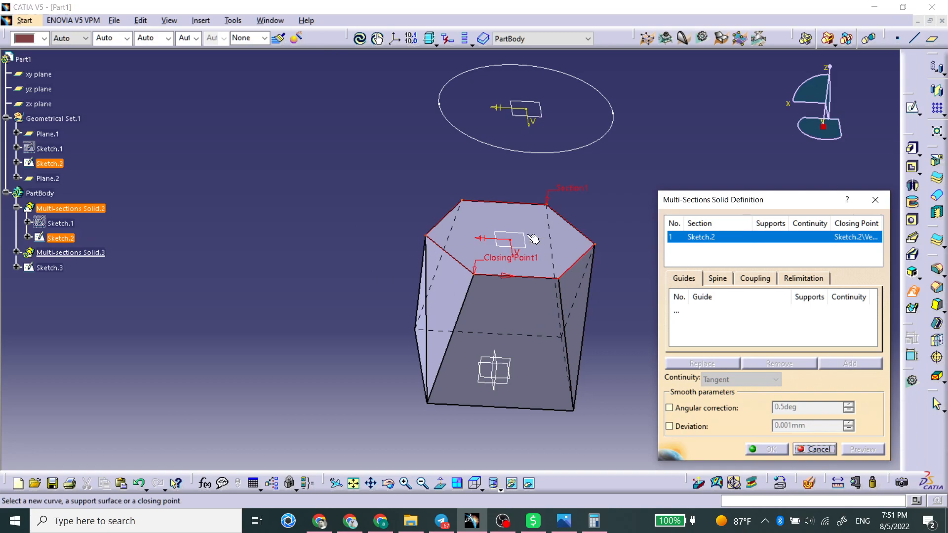
pyautogui.click(582, 144)
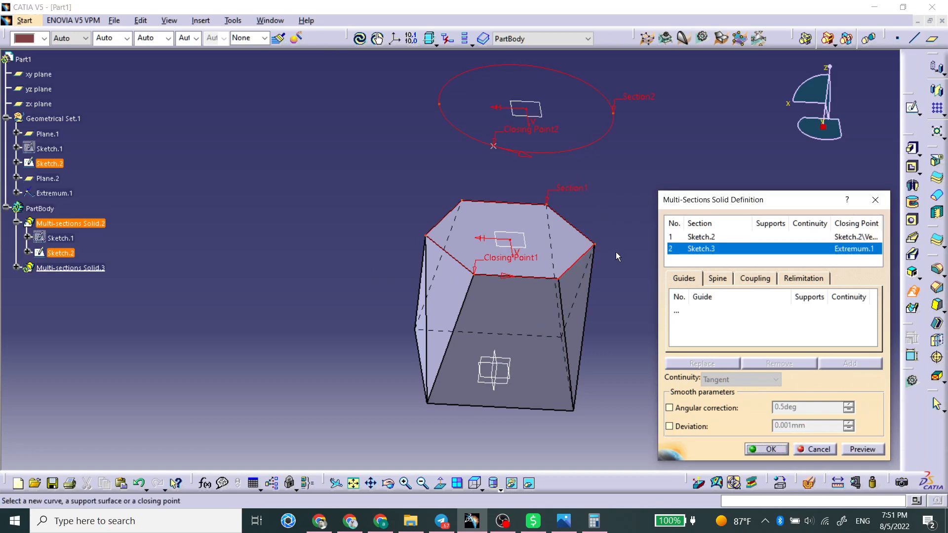
pyautogui.click(880, 450)
pyautogui.click(549, 295)
# Set the sections coupling to Ratio, preview the loft and confirm the multi-sections solid
pyautogui.click(755, 278)
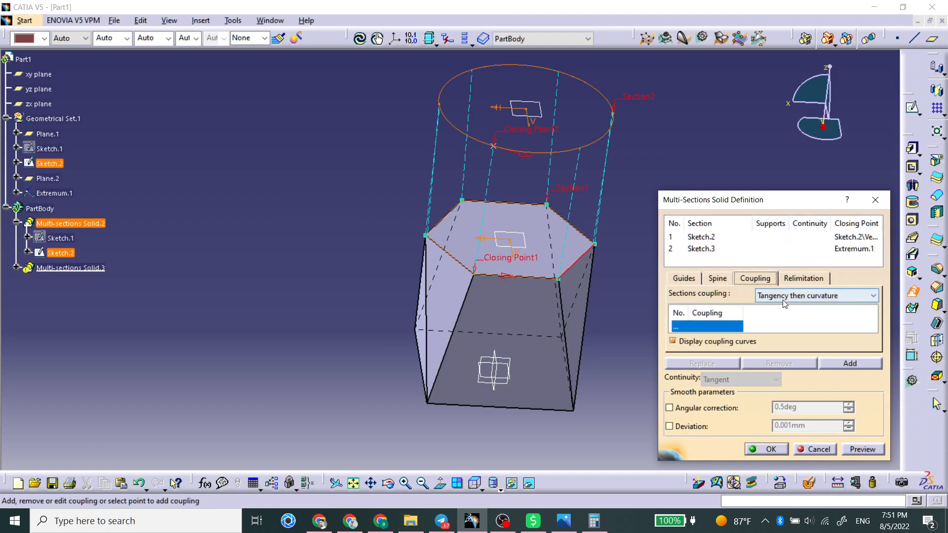
pyautogui.click(872, 295)
pyautogui.click(765, 307)
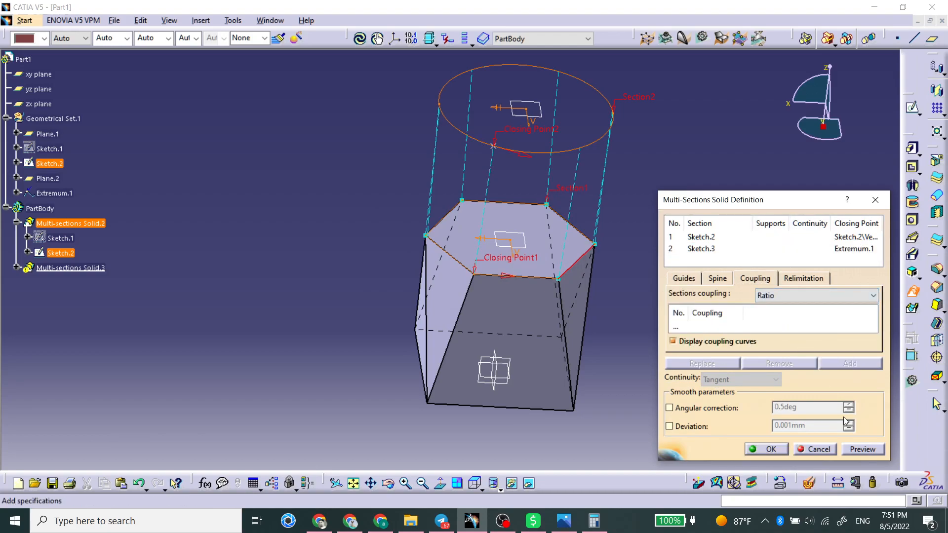
pyautogui.click(861, 449)
pyautogui.moveTo(330, 241); pyautogui.dragTo(377, 267, button='middle')
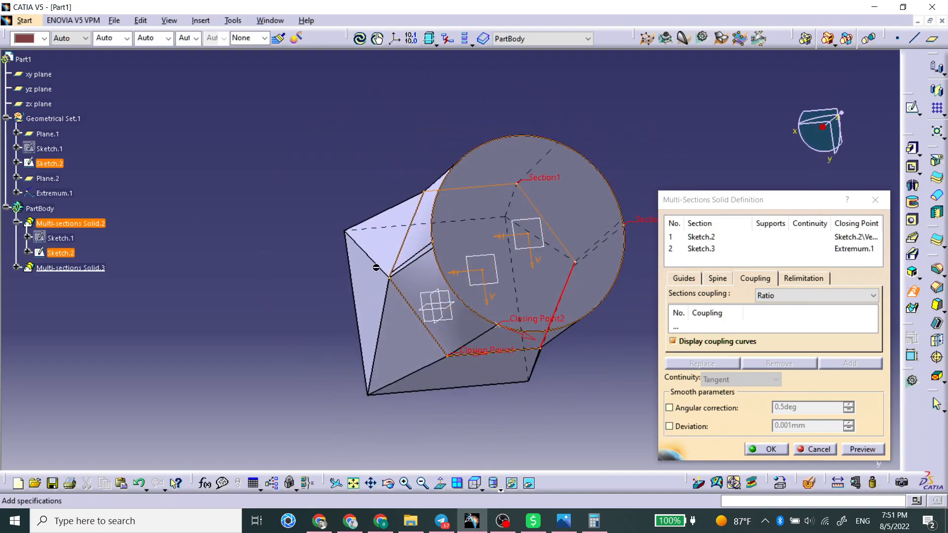
pyautogui.moveTo(501, 323); pyautogui.dragTo(523, 276, button='middle')
pyautogui.click(771, 450)
# Delete both multi-sections solids from the part
pyautogui.moveTo(586, 345); pyautogui.dragTo(369, 232, button='middle')
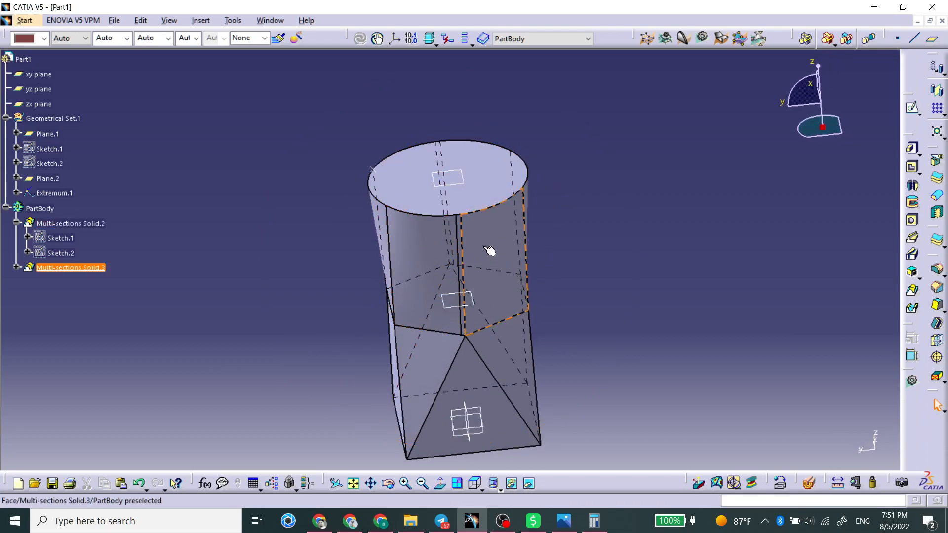
pyautogui.moveTo(459, 173); pyautogui.dragTo(415, 103, button='middle')
pyautogui.moveTo(423, 324); pyautogui.dragTo(473, 259, button='middle')
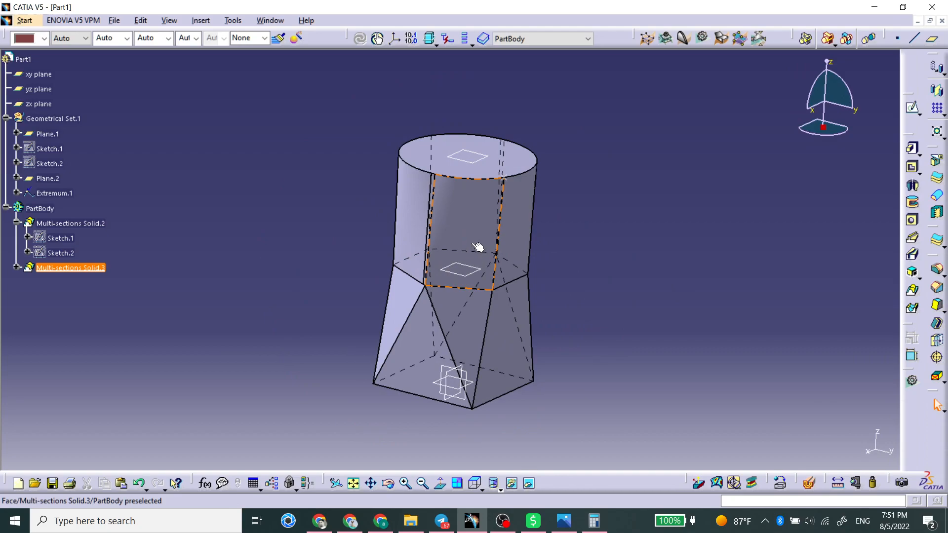
pyautogui.click(473, 243)
pyautogui.press('Delete')
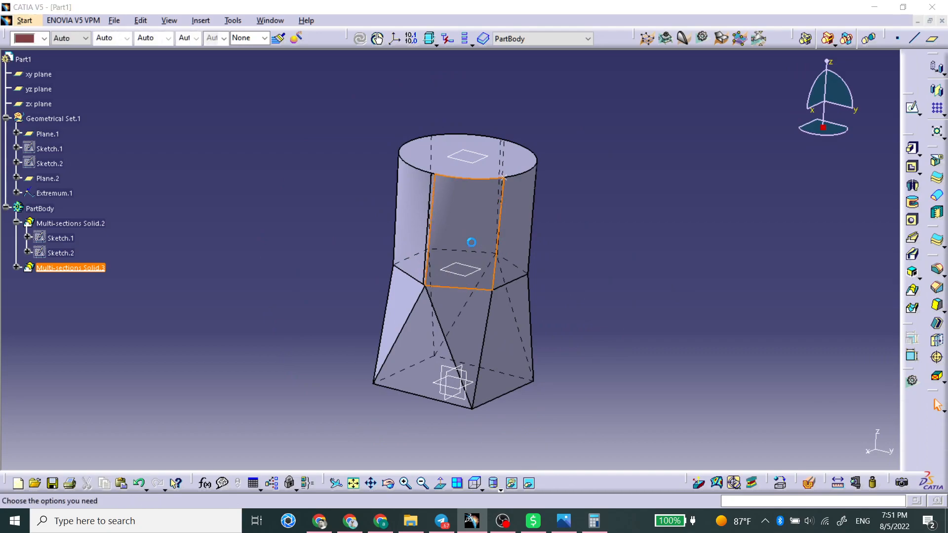
pyautogui.press('Return')
pyautogui.moveTo(445, 248); pyautogui.dragTo(450, 279, button='middle')
pyautogui.click(460, 306)
pyautogui.press('Delete')
pyautogui.press('Return')
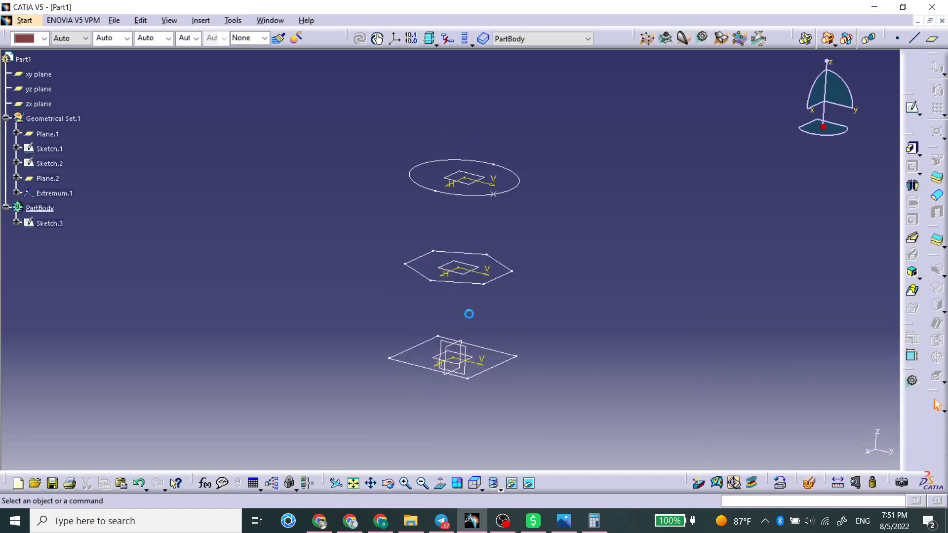
# Delete the hexagon sketch
pyautogui.click(451, 283)
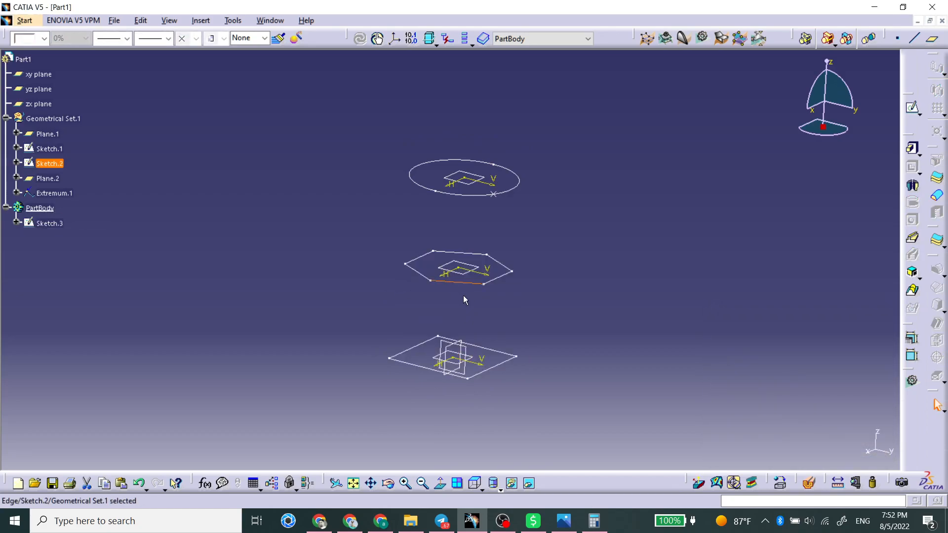
pyautogui.press('Delete')
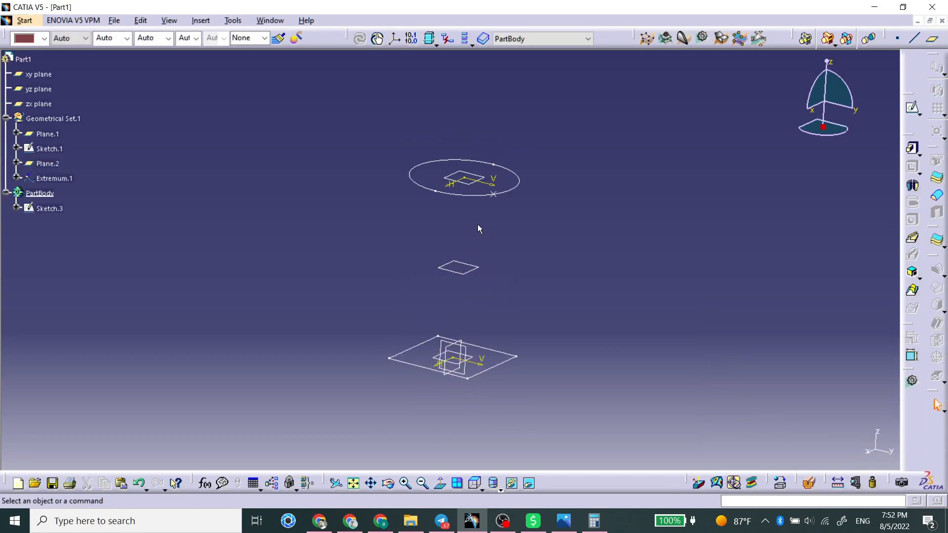
pyautogui.click(464, 196)
pyautogui.press('Delete')
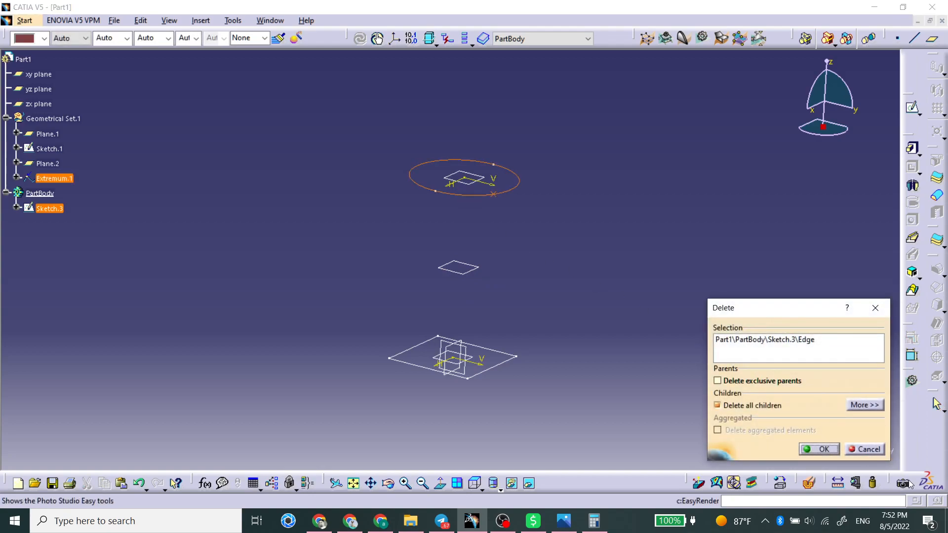
pyautogui.click(869, 450)
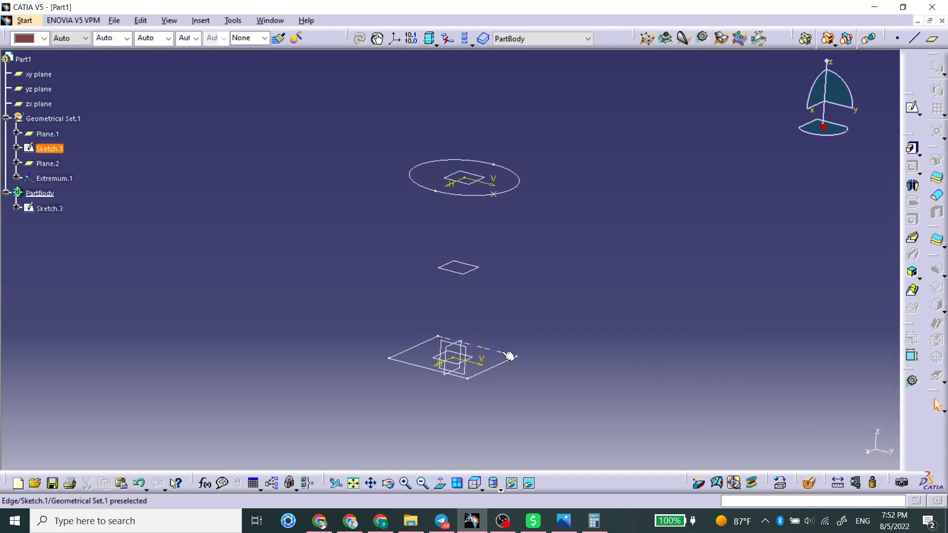
# Delete the square sketch and sketch a circle beside the origin on the xy plane
pyautogui.press('Delete')
pyautogui.click(473, 360)
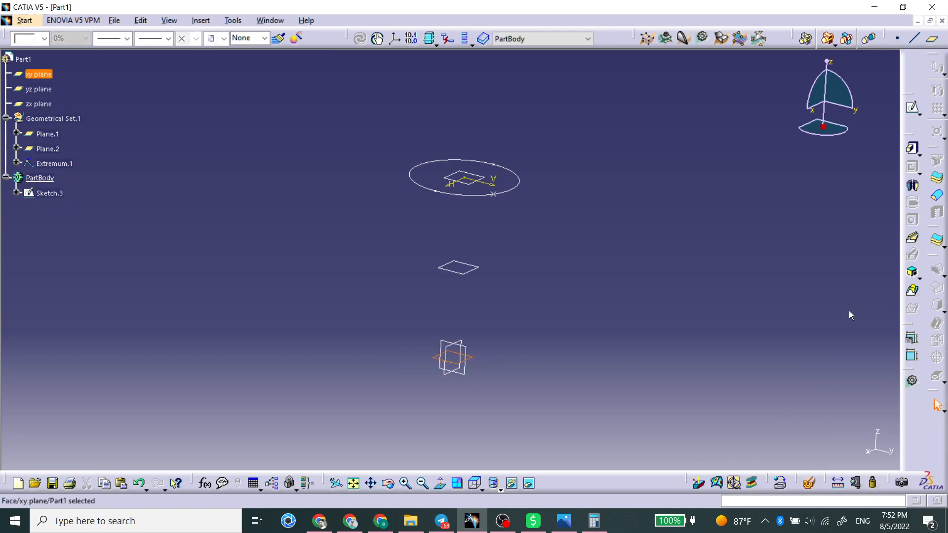
pyautogui.click(912, 108)
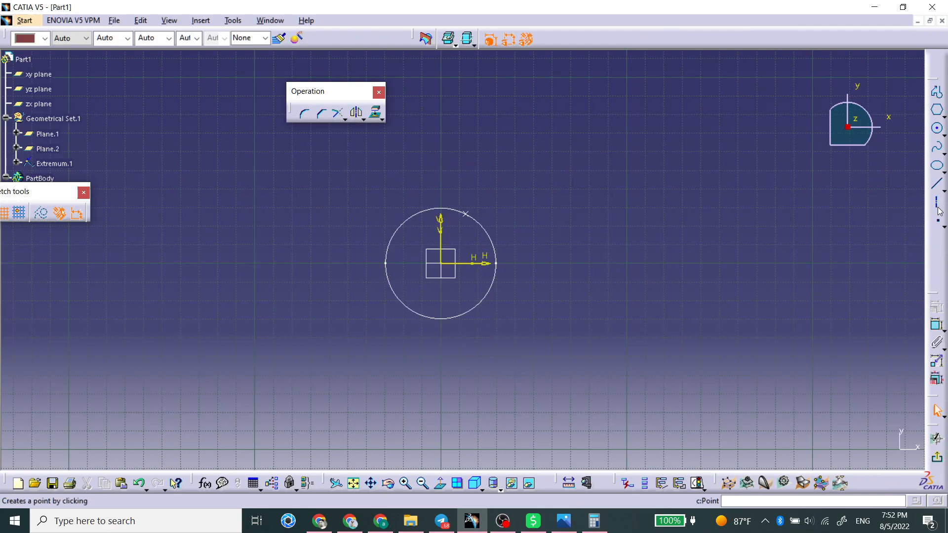
pyautogui.click(936, 129)
pyautogui.click(534, 263)
pyautogui.click(557, 230)
pyautogui.click(872, 381)
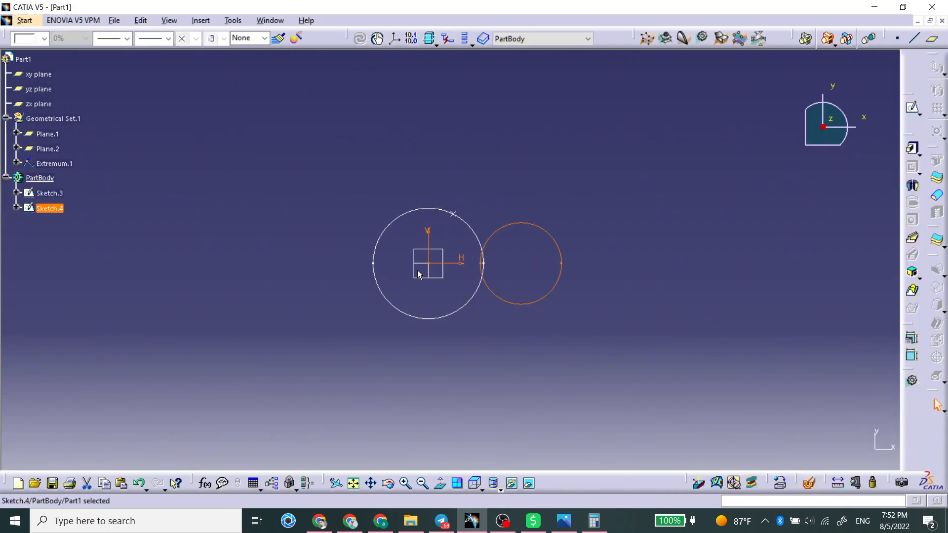
# Sketch an ellipse with about 72 mm major radius on the middle offset plane and delete it
pyautogui.click(448, 280)
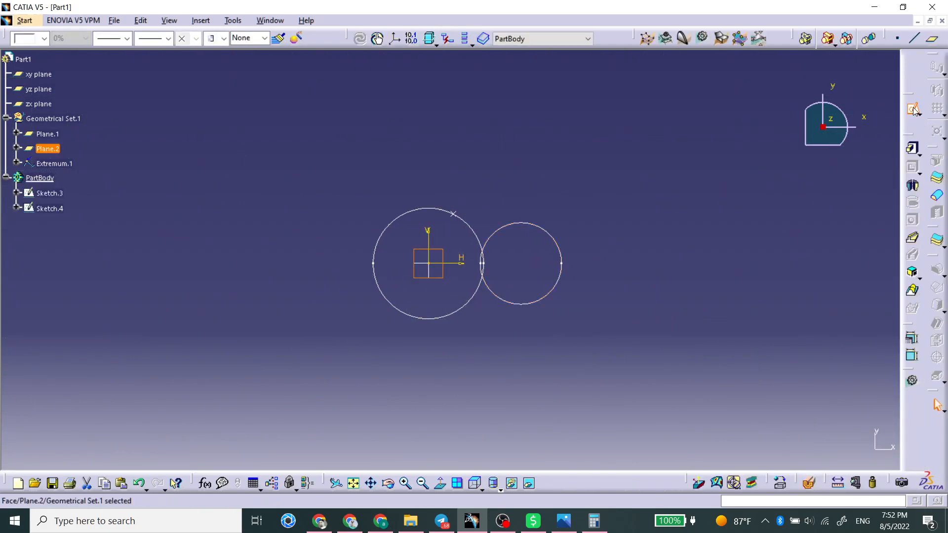
pyautogui.click(913, 110)
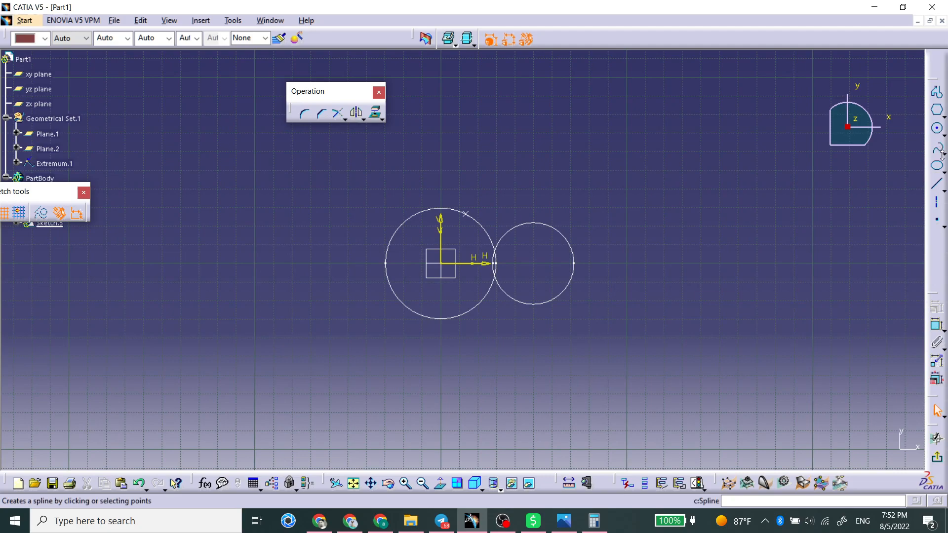
pyautogui.click(937, 168)
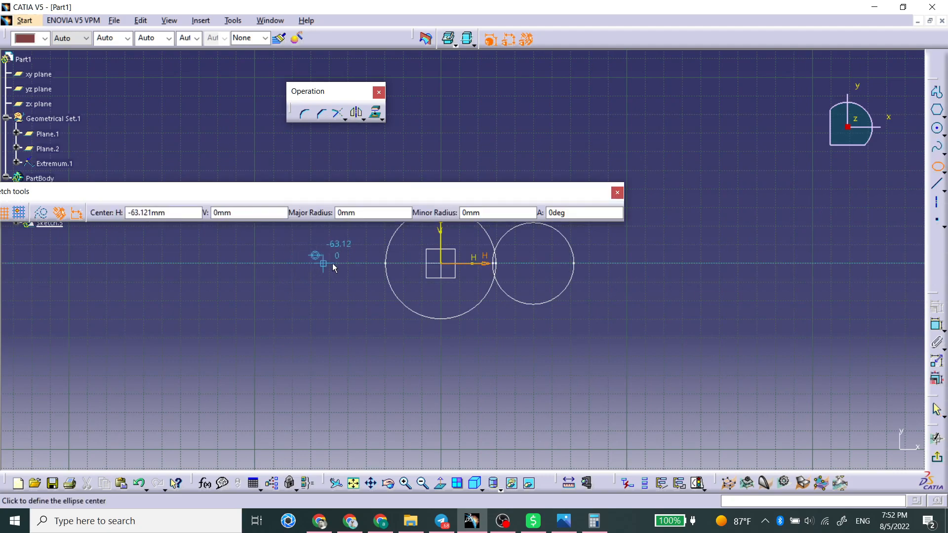
pyautogui.click(466, 264)
pyautogui.moveTo(565, 262); pyautogui.dragTo(578, 332, button='middle')
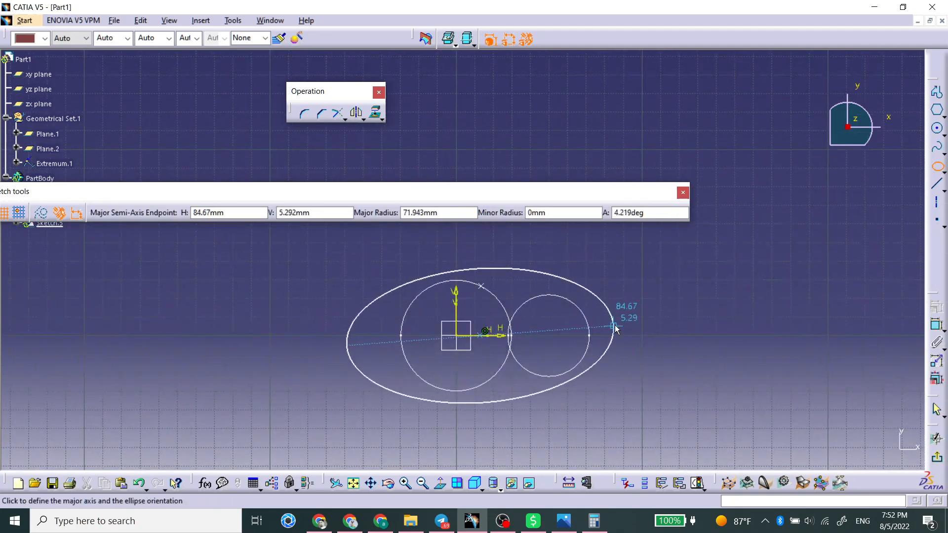
pyautogui.click(622, 332)
pyautogui.click(524, 258)
pyautogui.click(937, 308)
pyautogui.moveTo(574, 335)
pyautogui.mouseDown(button='middle')
pyautogui.moveTo(563, 377)
pyautogui.moveTo(220, 279)
pyautogui.moveTo(375, 401)
pyautogui.moveTo(428, 168)
pyautogui.mouseUp(button='middle')
pyautogui.press('Delete')
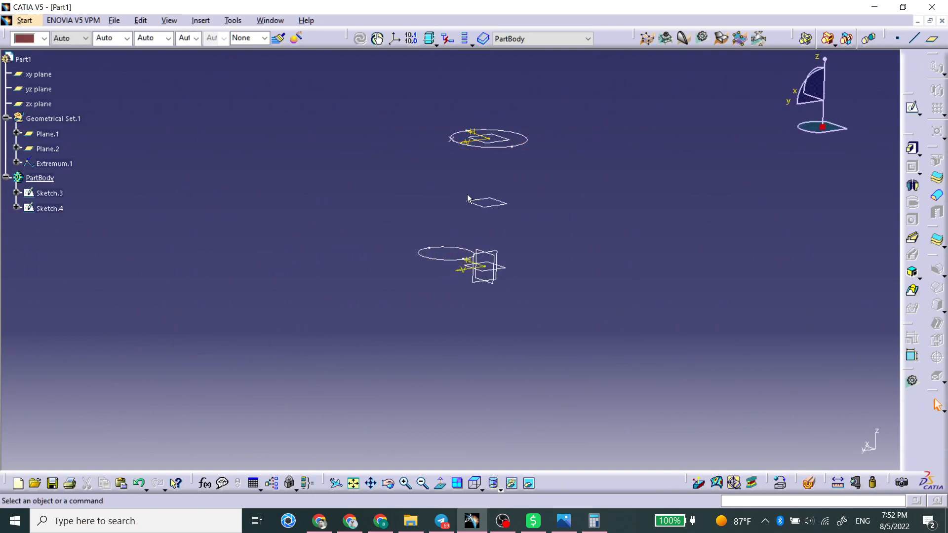
# Sketch an ellipse on the middle offset plane, about 75 mm major and 41 mm minor radius, tilted about 16.5°
pyautogui.click(481, 204)
pyautogui.click(913, 109)
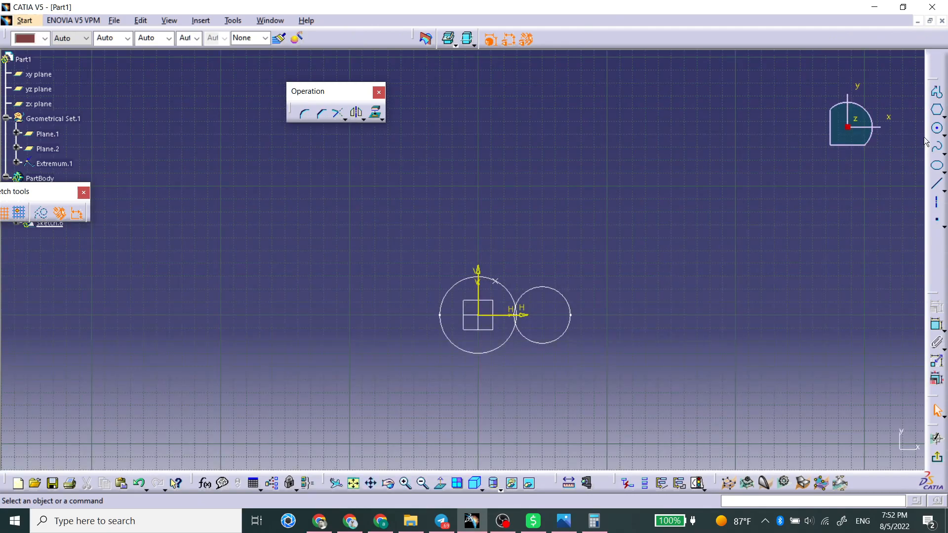
pyautogui.click(938, 169)
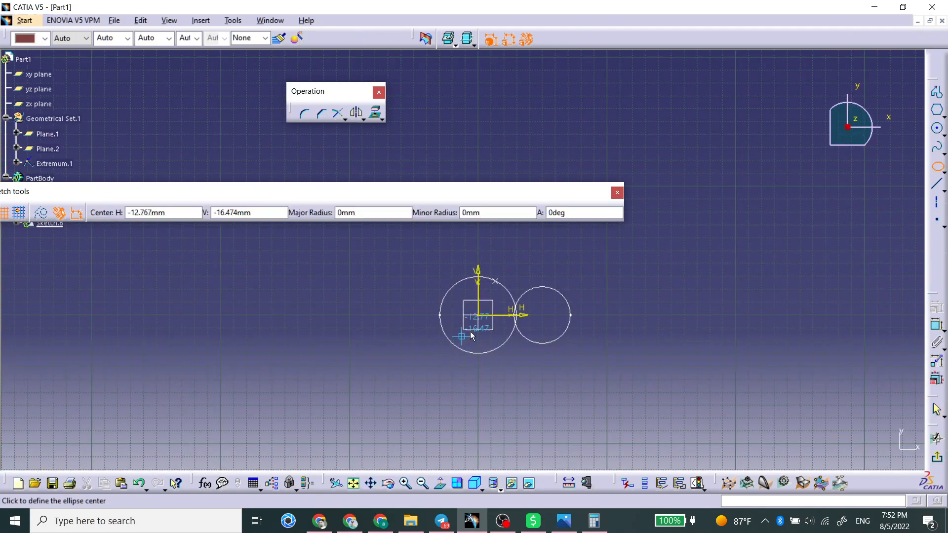
pyautogui.click(508, 313)
pyautogui.click(598, 287)
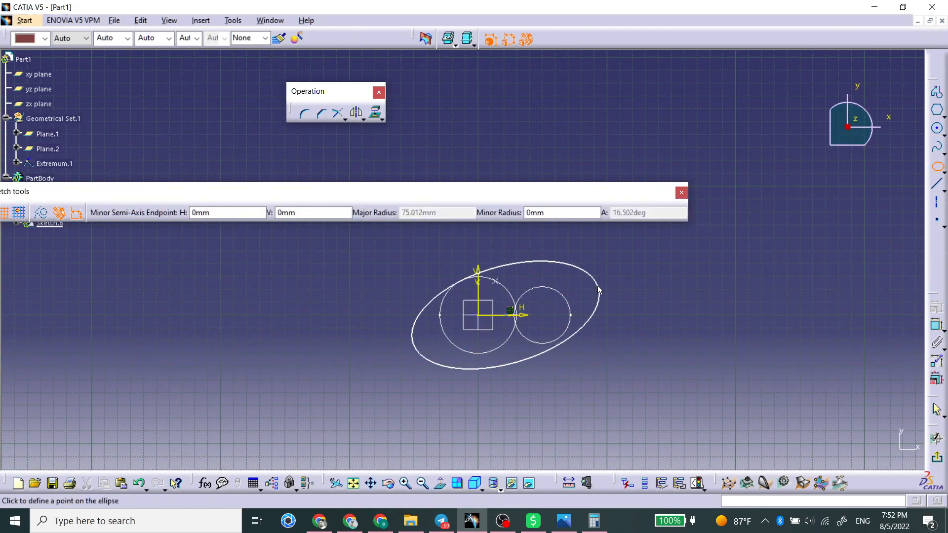
pyautogui.click(497, 263)
pyautogui.click(938, 464)
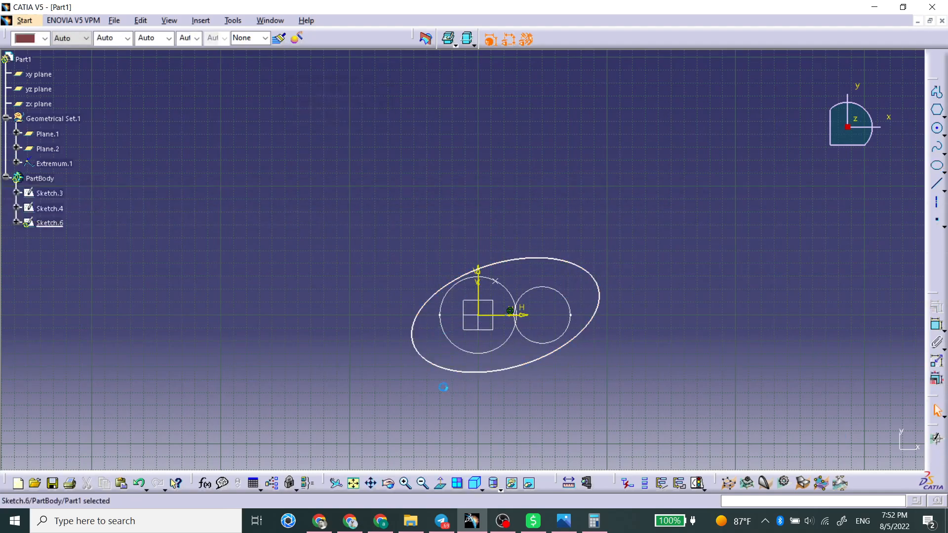
# Create a multi-sections solid through the xy-plane circle, the ellipse and the top circle sketch
pyautogui.click(700, 319)
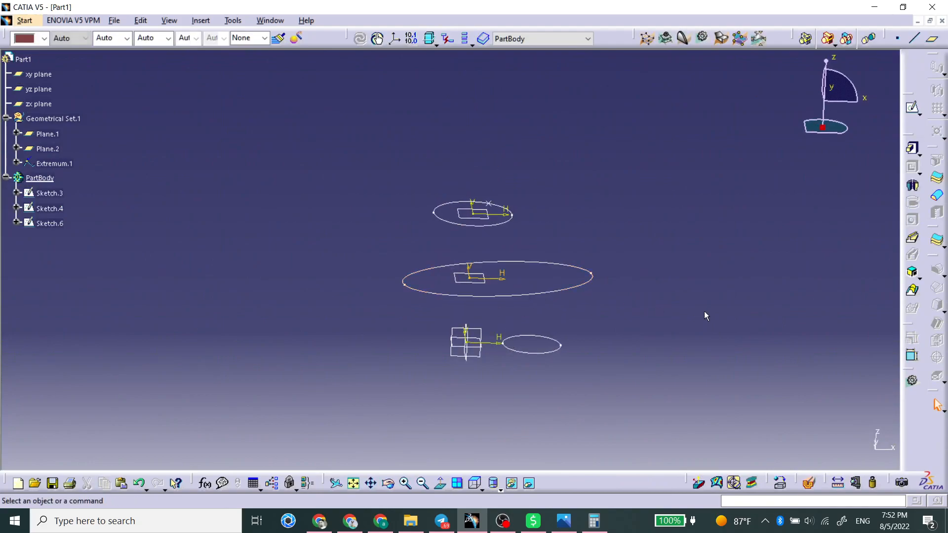
pyautogui.click(914, 292)
pyautogui.click(540, 352)
pyautogui.click(539, 297)
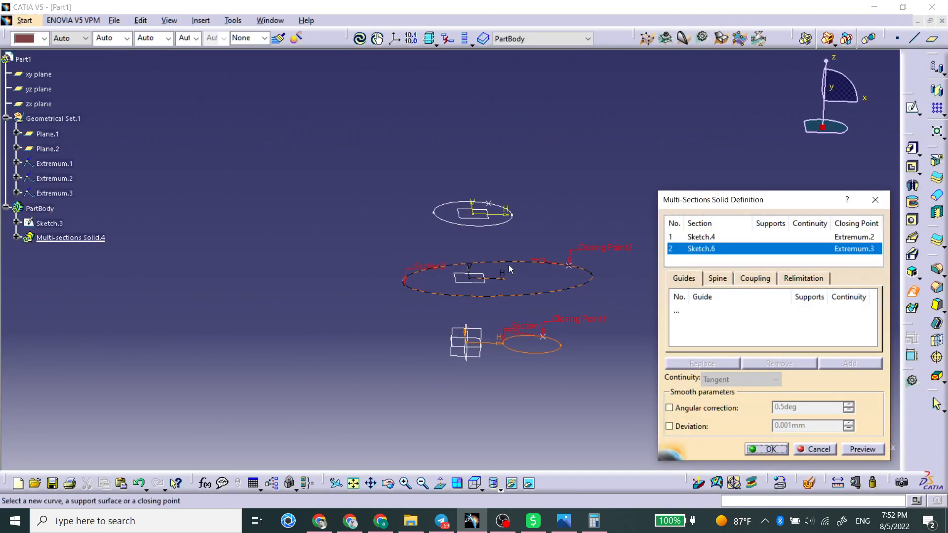
pyautogui.click(494, 225)
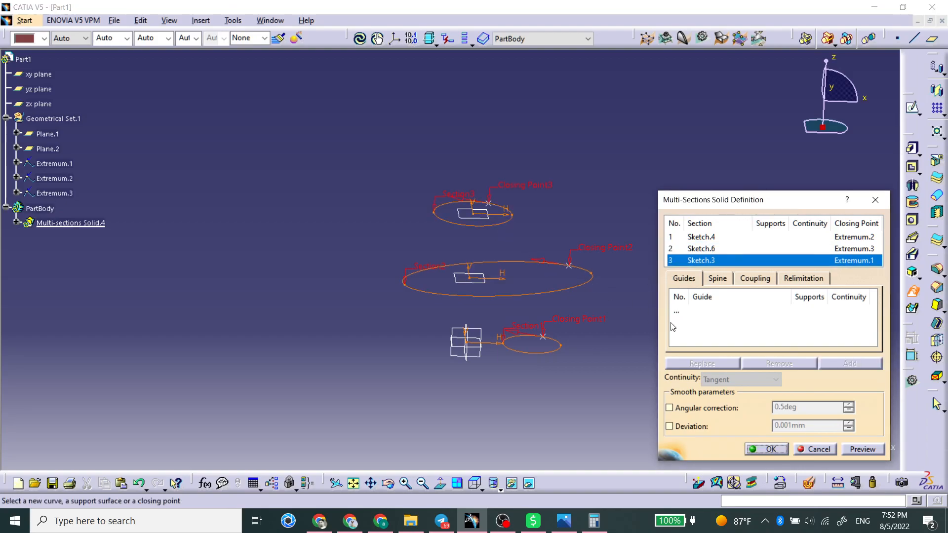
pyautogui.click(874, 450)
pyautogui.moveTo(430, 269); pyautogui.dragTo(420, 247, button='middle')
pyautogui.moveTo(509, 266); pyautogui.dragTo(523, 252, button='middle')
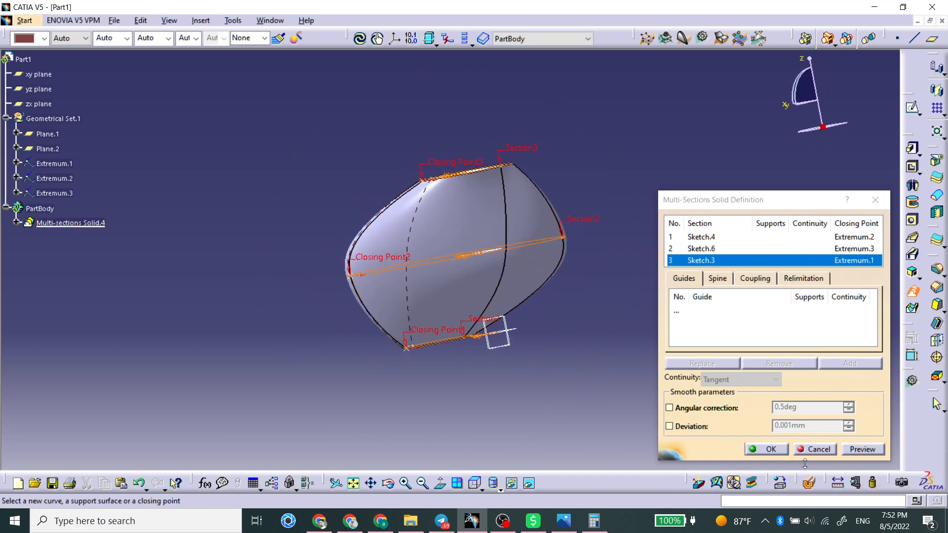
pyautogui.click(767, 449)
# Expand the new multi-sections solid in the tree and show its ellipse sketch
pyautogui.moveTo(633, 254); pyautogui.dragTo(378, 279, button='middle')
pyautogui.moveTo(667, 248); pyautogui.dragTo(321, 303, button='middle')
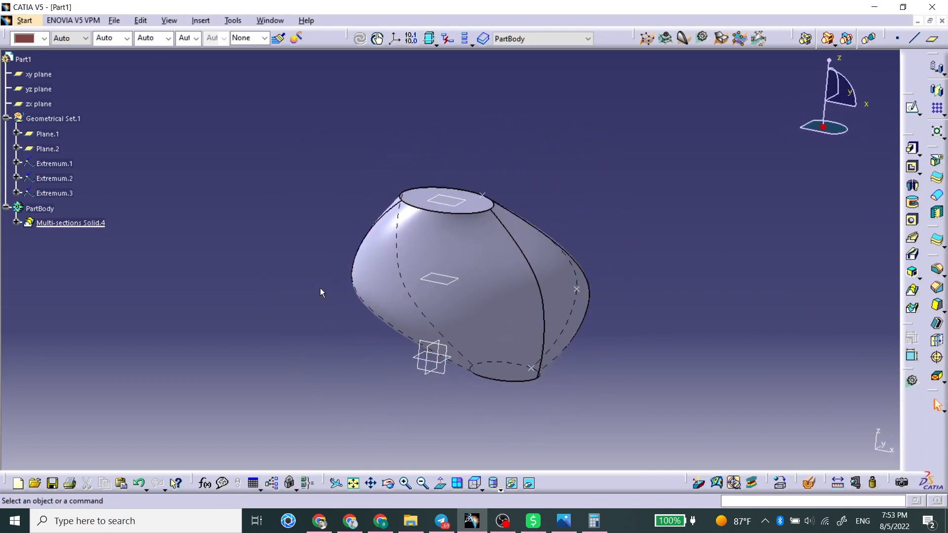
pyautogui.click(16, 223)
pyautogui.click(61, 267)
pyautogui.rightClick(60, 268)
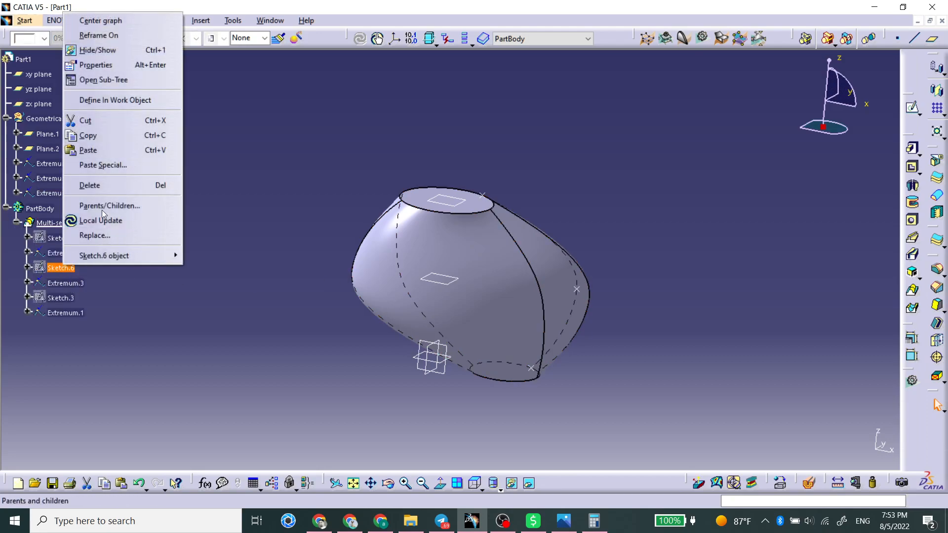
pyautogui.click(98, 50)
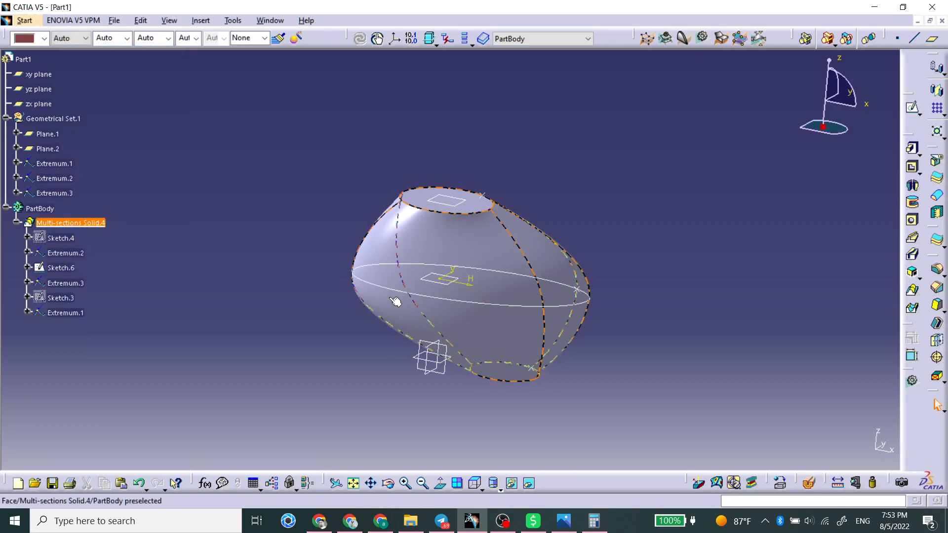
# Inspect the ellipse sketch and the definitions of both offset planes while rotating the view around the loft
pyautogui.doubleClick(61, 268)
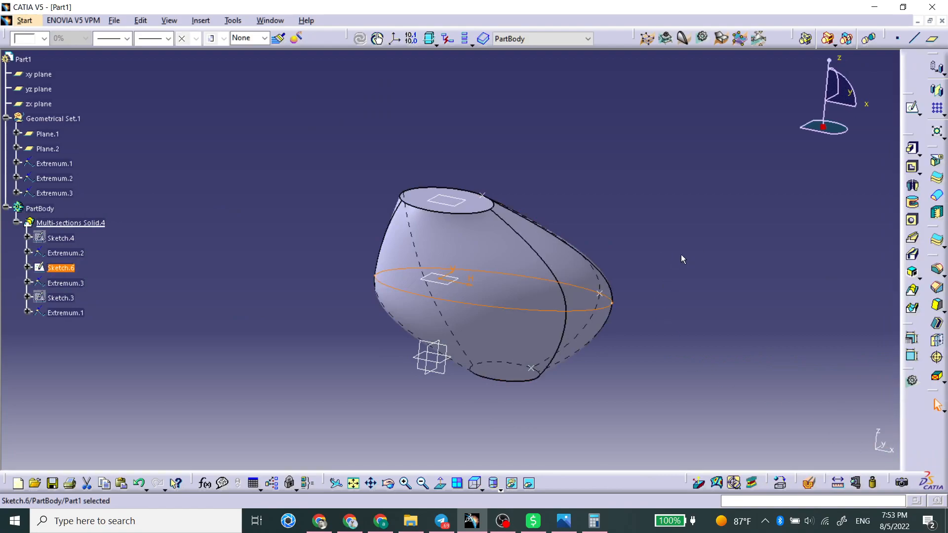
pyautogui.click(682, 258)
pyautogui.moveTo(307, 307)
pyautogui.mouseDown(button='middle')
pyautogui.moveTo(512, 317)
pyautogui.moveTo(684, 269)
pyautogui.mouseUp(button='middle')
pyautogui.moveTo(420, 289); pyautogui.dragTo(489, 269, button='middle')
pyautogui.doubleClick(47, 149)
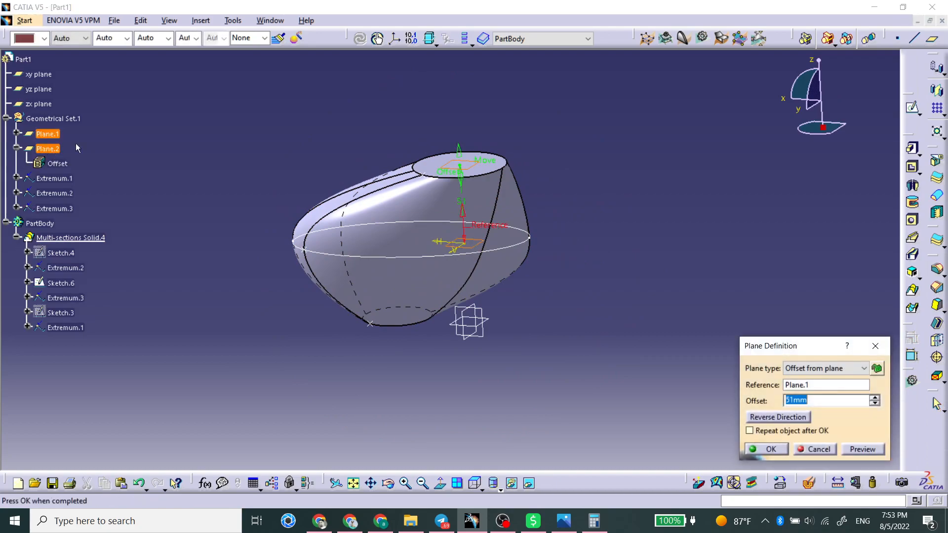
pyautogui.moveTo(457, 154); pyautogui.dragTo(454, 81)
pyautogui.moveTo(483, 257); pyautogui.dragTo(491, 324, button='middle')
pyautogui.click(760, 449)
pyautogui.doubleClick(47, 134)
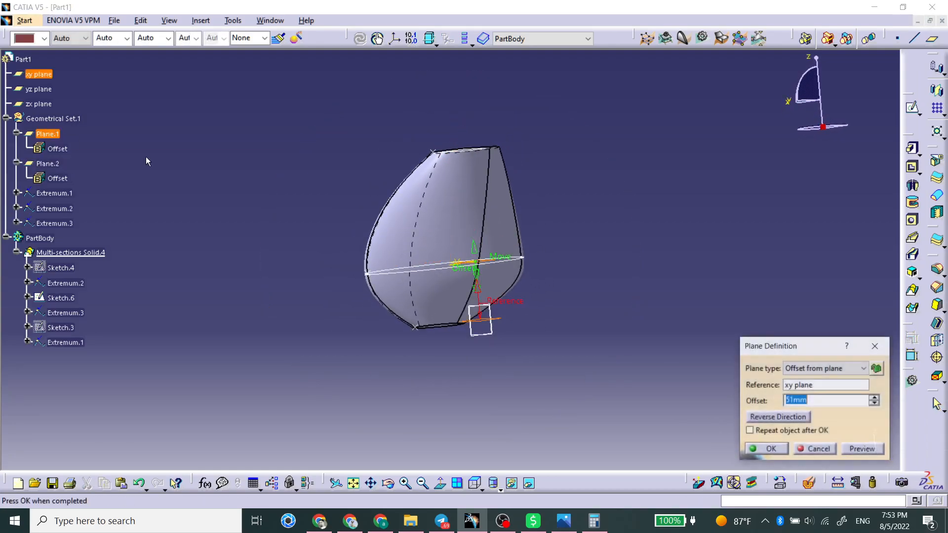
pyautogui.moveTo(475, 252); pyautogui.dragTo(474, 204)
pyautogui.click(766, 449)
pyautogui.moveTo(593, 202); pyautogui.dragTo(387, 321, button='middle')
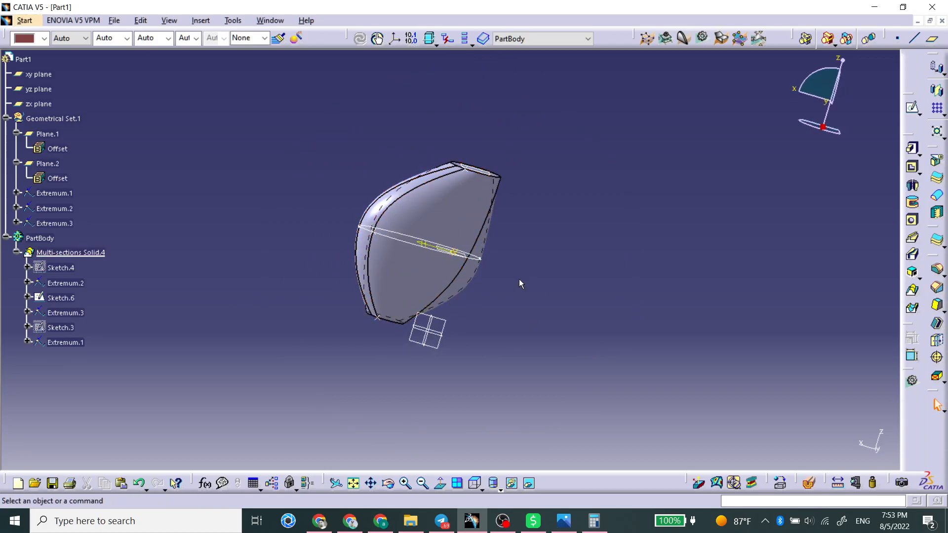
# Delete the multi-sections solid, keeping its section sketches
pyautogui.click(415, 247)
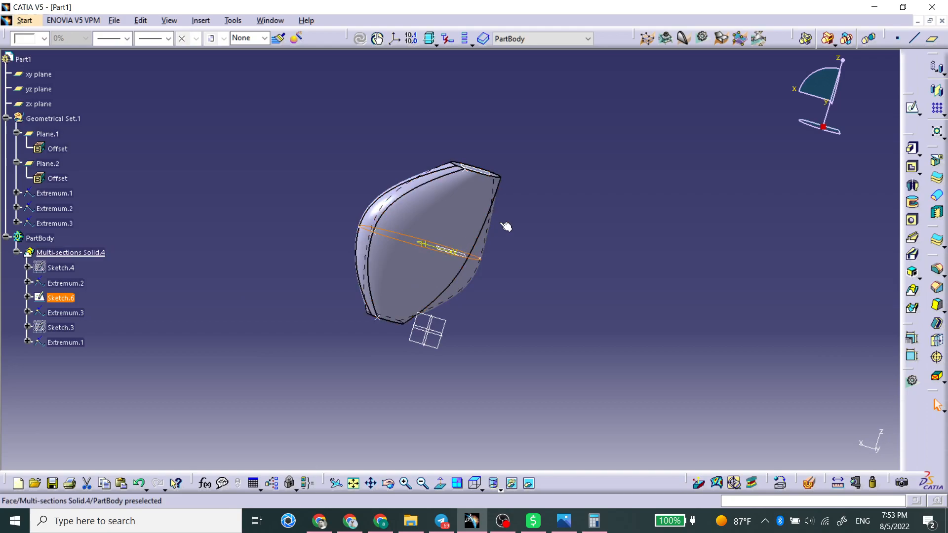
pyautogui.click(553, 211)
pyautogui.moveTo(505, 217)
pyautogui.mouseDown(button='middle')
pyautogui.moveTo(446, 227)
pyautogui.moveTo(402, 212)
pyautogui.mouseUp(button='middle')
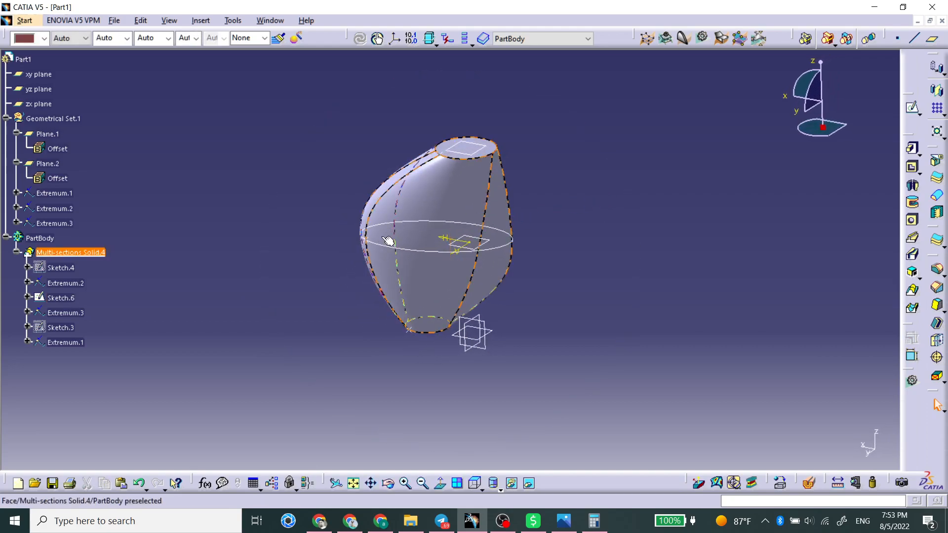
pyautogui.click(408, 227)
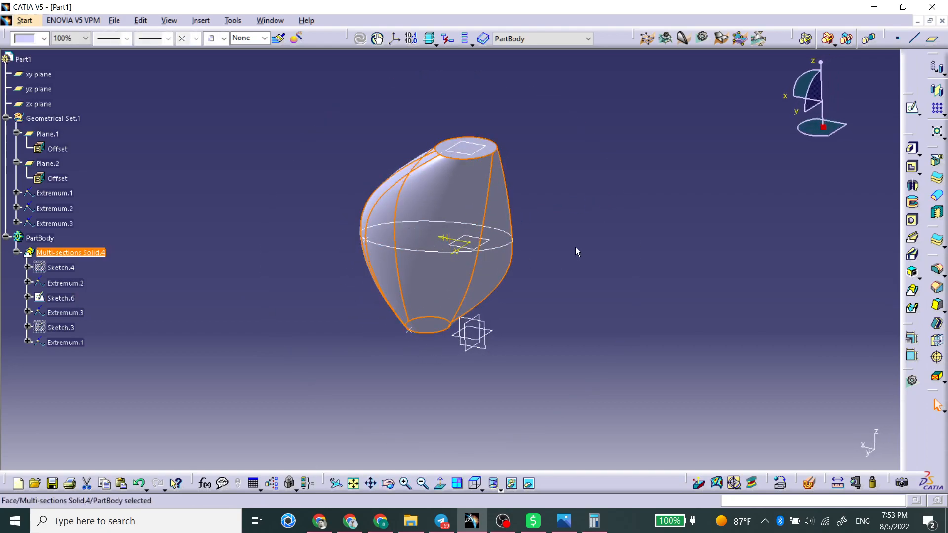
pyautogui.click(749, 256)
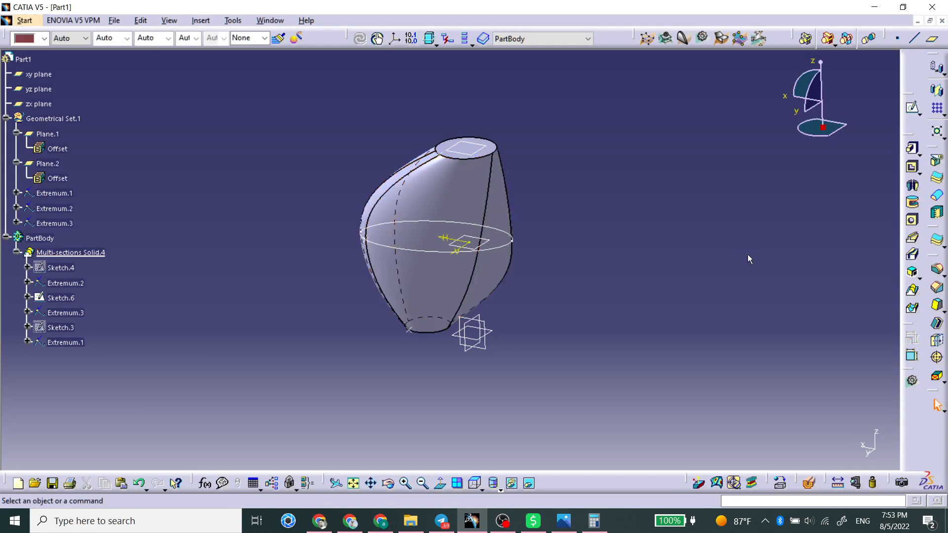
pyautogui.click(361, 198)
pyautogui.press('Delete')
pyautogui.press('Return')
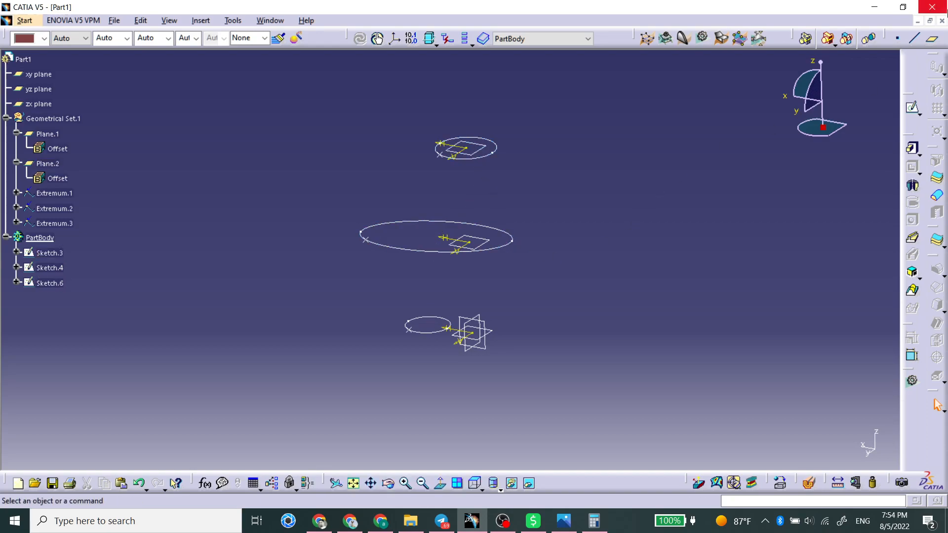
# Create centre points of the bottom circle, the middle ellipse and the top circle sketches
pyautogui.click(897, 39)
pyautogui.click(830, 322)
pyautogui.click(802, 376)
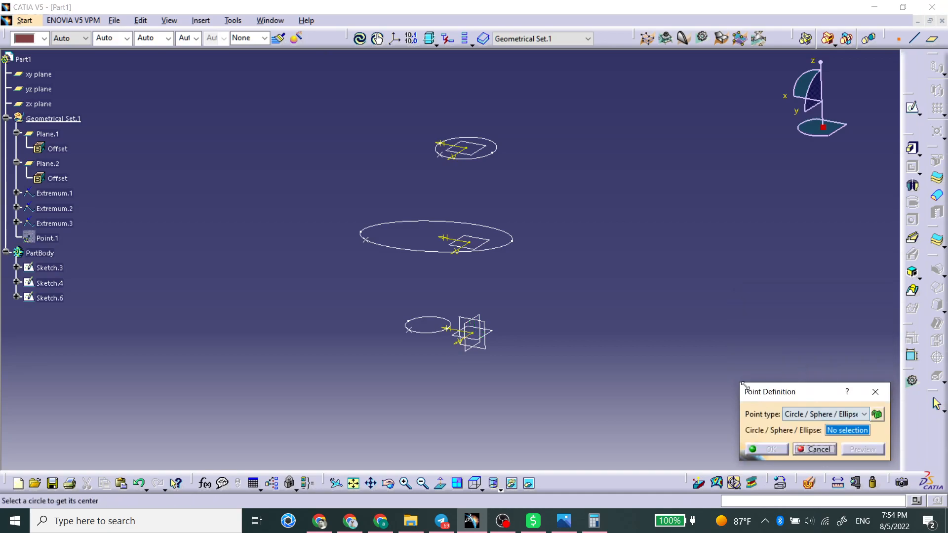
pyautogui.click(438, 334)
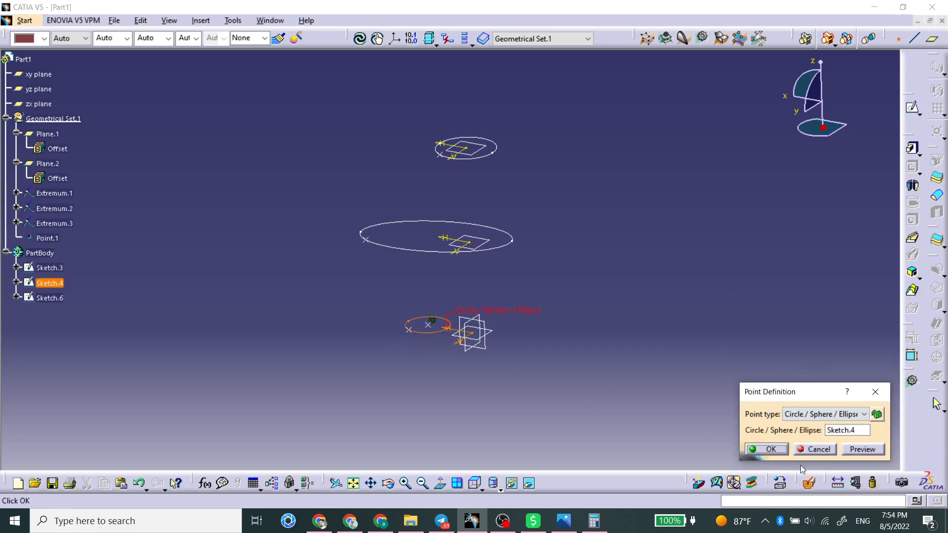
pyautogui.click(768, 449)
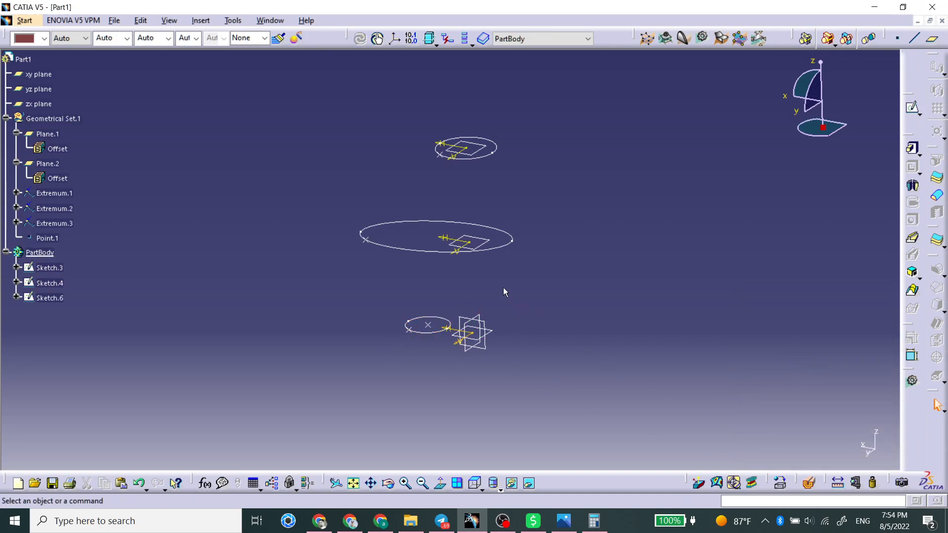
pyautogui.click(897, 38)
pyautogui.click(511, 241)
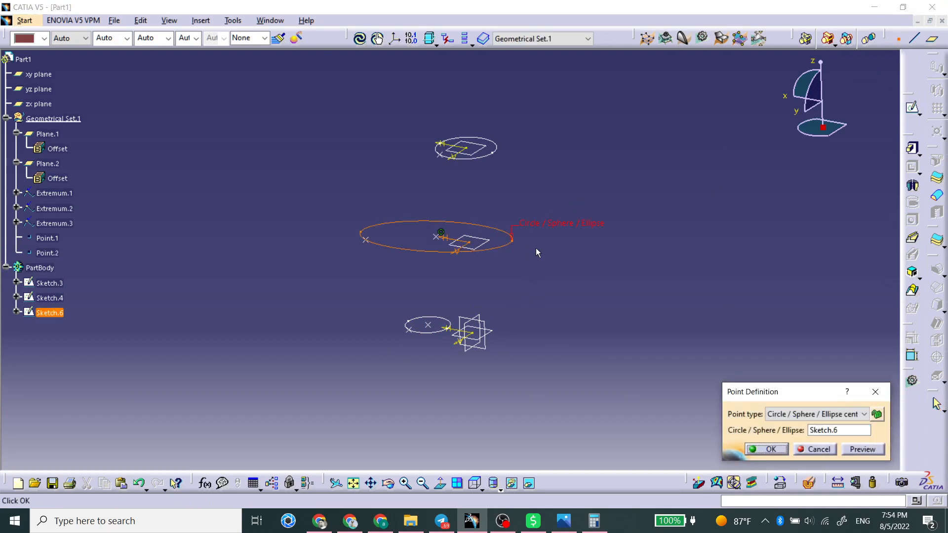
pyautogui.click(774, 452)
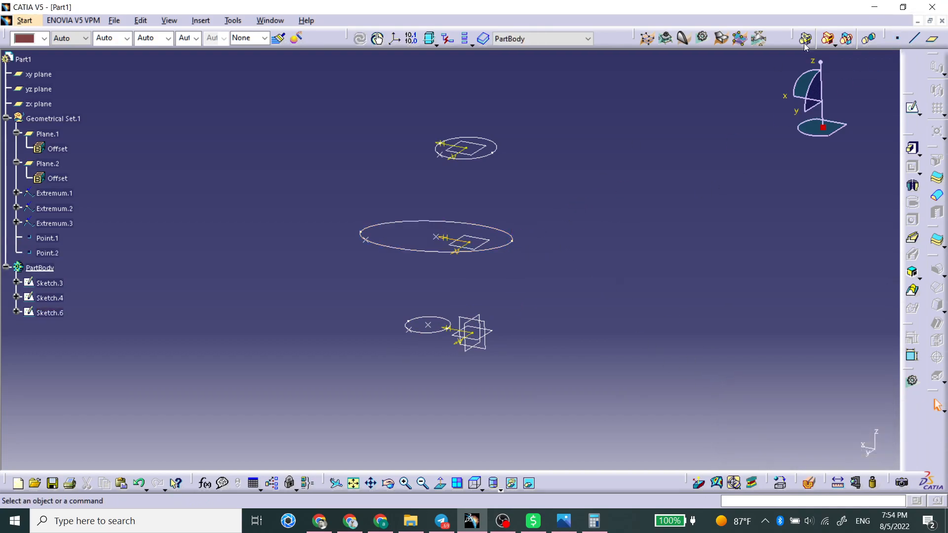
pyautogui.click(897, 38)
pyautogui.click(488, 161)
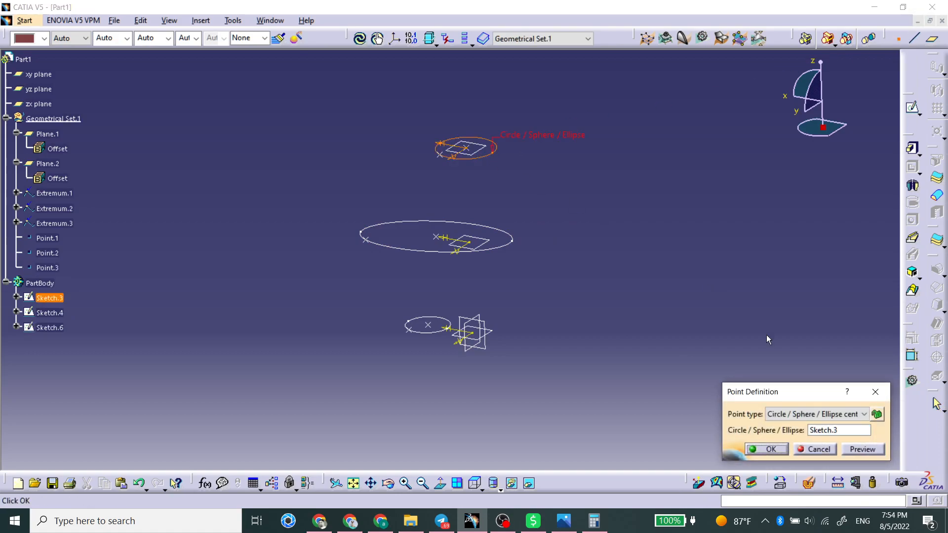
pyautogui.click(788, 450)
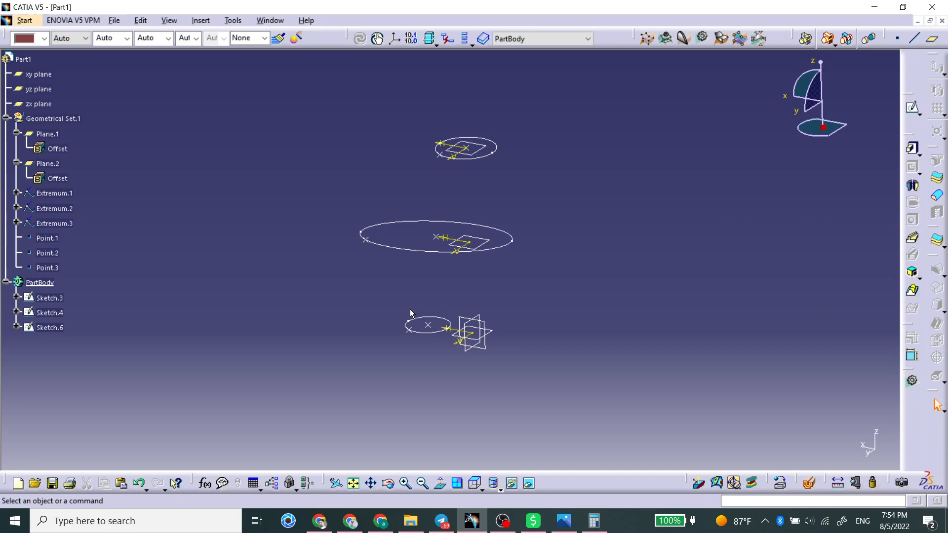
# Switch to Generative Shape Design and create a spline through the three centre points, bottom to top
pyautogui.click(24, 22)
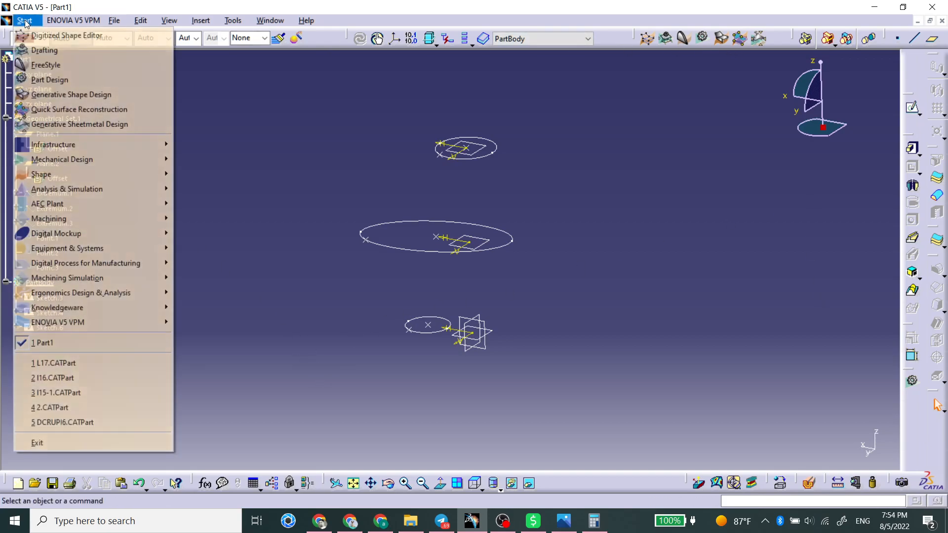
pyautogui.moveTo(76, 176)
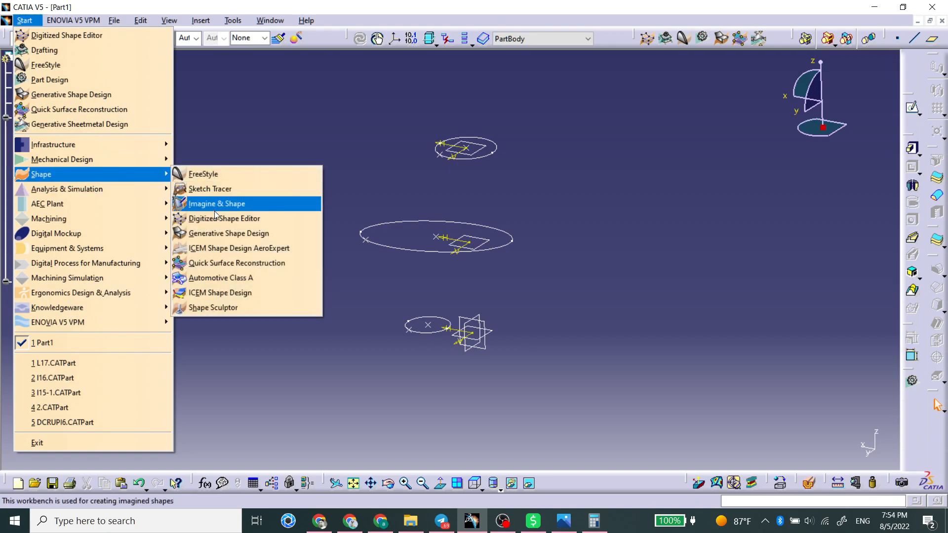
pyautogui.click(226, 233)
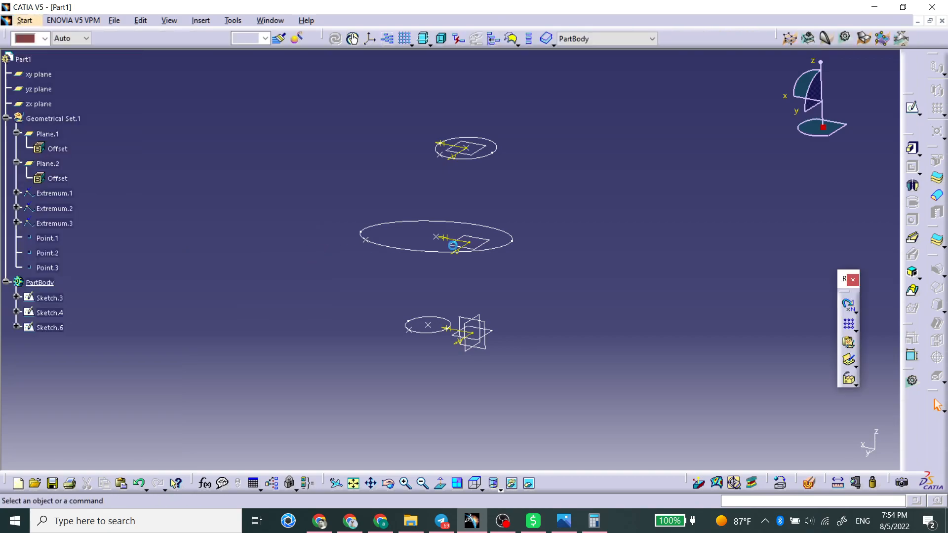
pyautogui.click(938, 284)
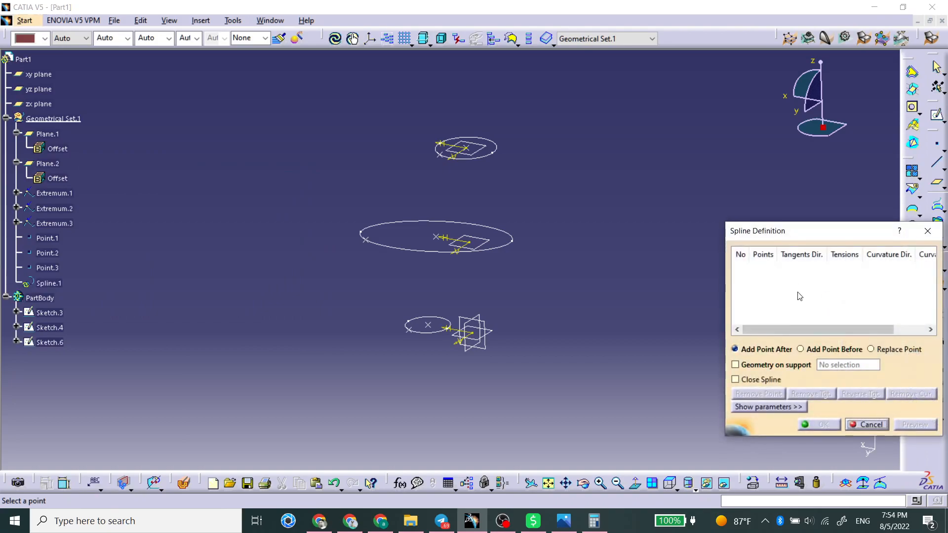
pyautogui.click(428, 324)
pyautogui.click(441, 241)
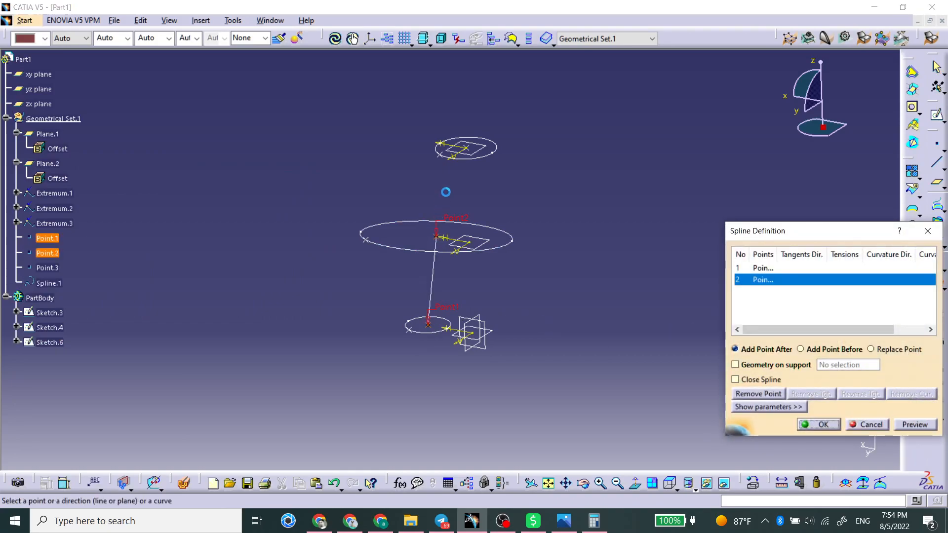
pyautogui.click(466, 147)
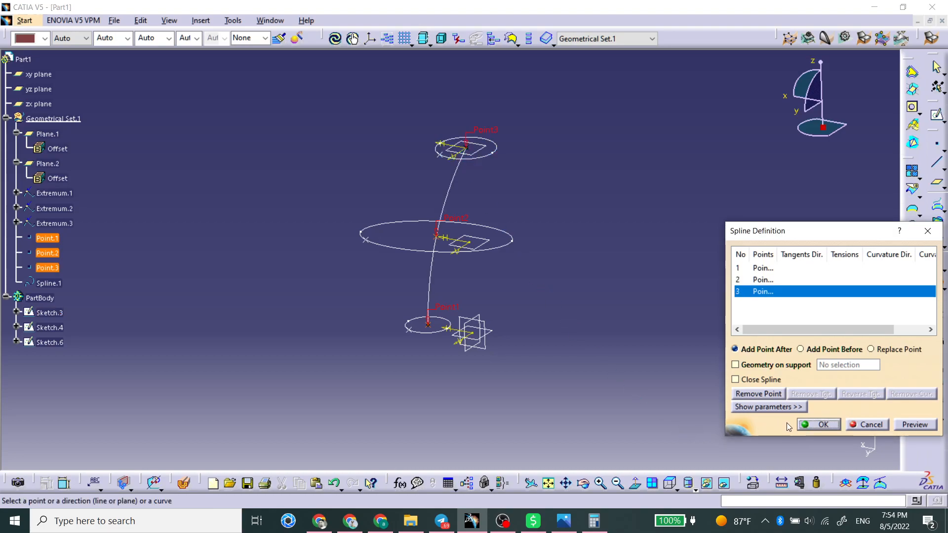
pyautogui.click(819, 425)
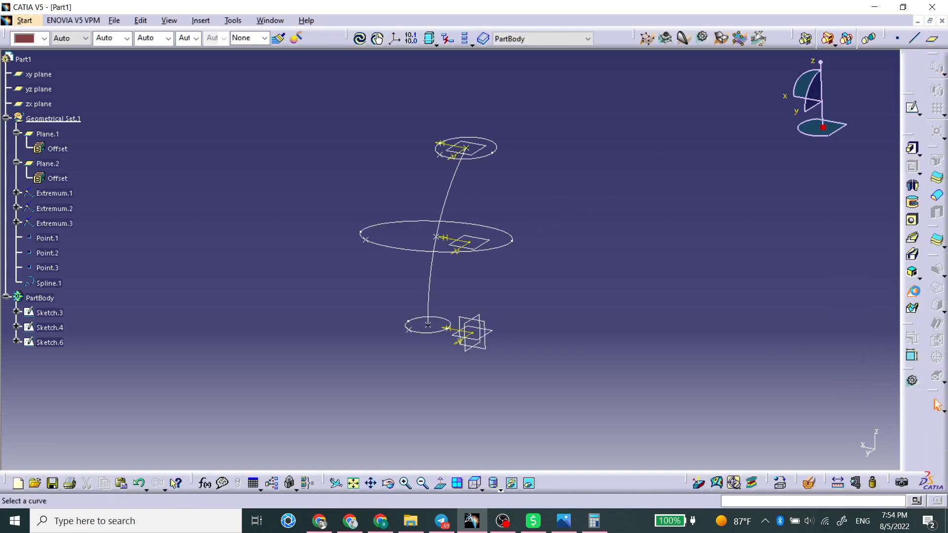
# Create a multi-sections solid through the bottom circle, ellipse and top circle, using the spline as spine
pyautogui.click(913, 290)
pyautogui.click(437, 333)
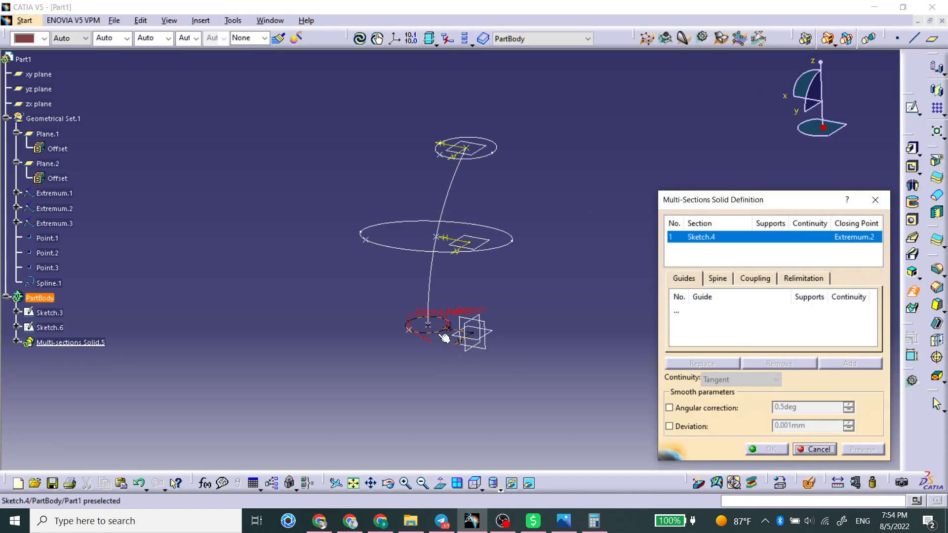
pyautogui.click(445, 254)
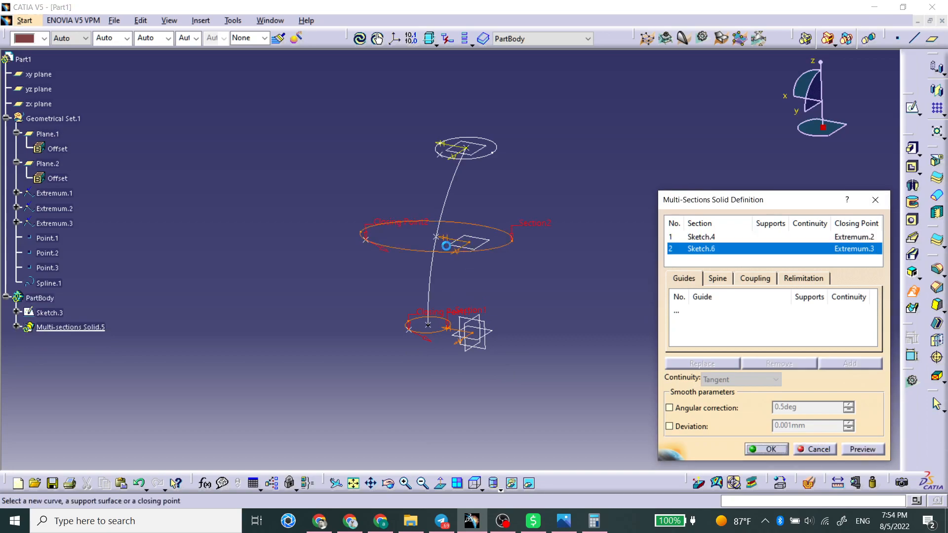
pyautogui.click(492, 154)
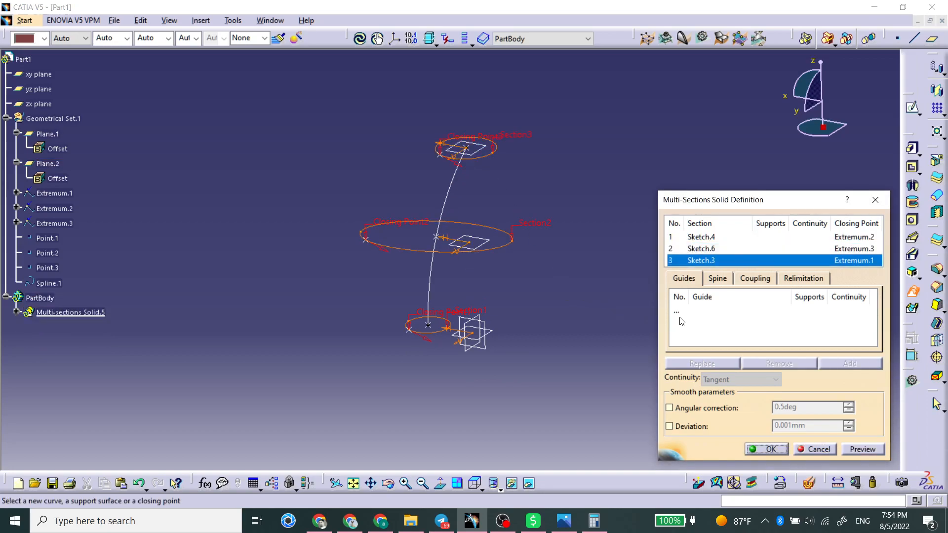
pyautogui.click(716, 279)
pyautogui.click(435, 279)
pyautogui.click(859, 450)
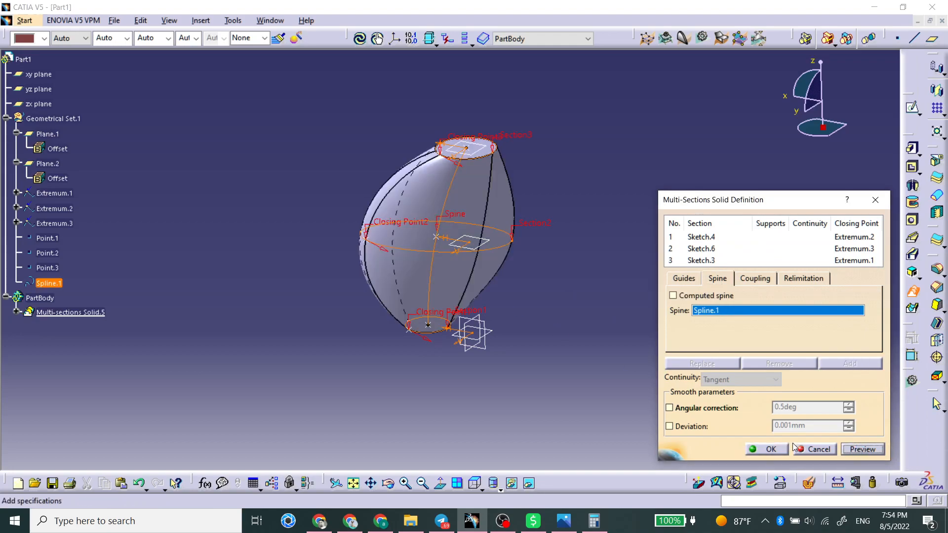
pyautogui.click(770, 449)
# Delete the spine-guided multi-sections solid
pyautogui.moveTo(345, 296); pyautogui.dragTo(386, 240, button='middle')
pyautogui.click(465, 195)
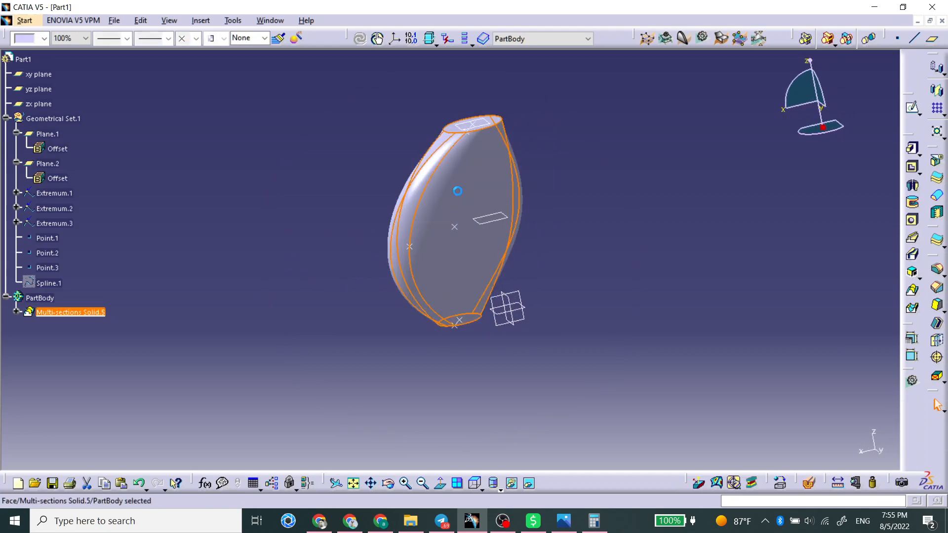
pyautogui.press('Delete')
pyautogui.press('Return')
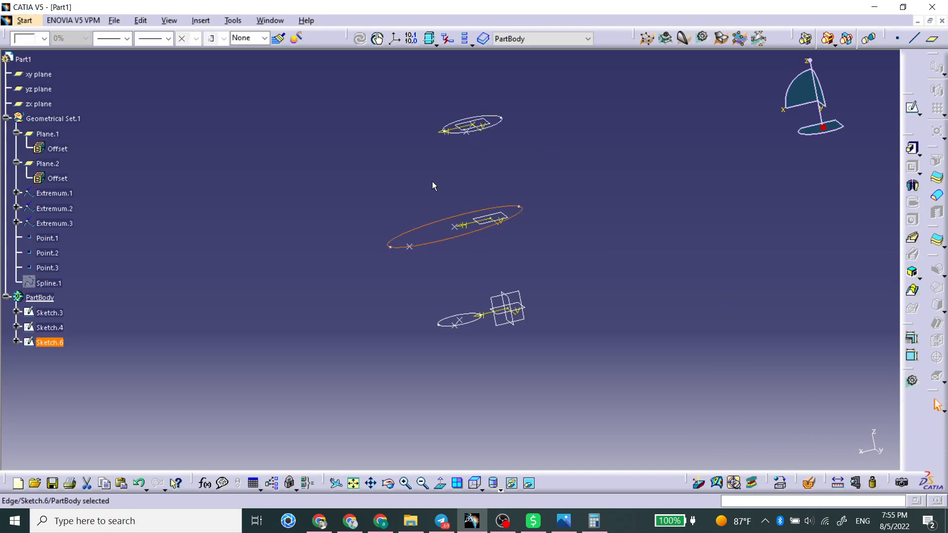
# Hide the ellipse sketch and sketch a circle of about 16 mm radius on the yz plane above the middle section
pyautogui.press('space')
pyautogui.click(505, 301)
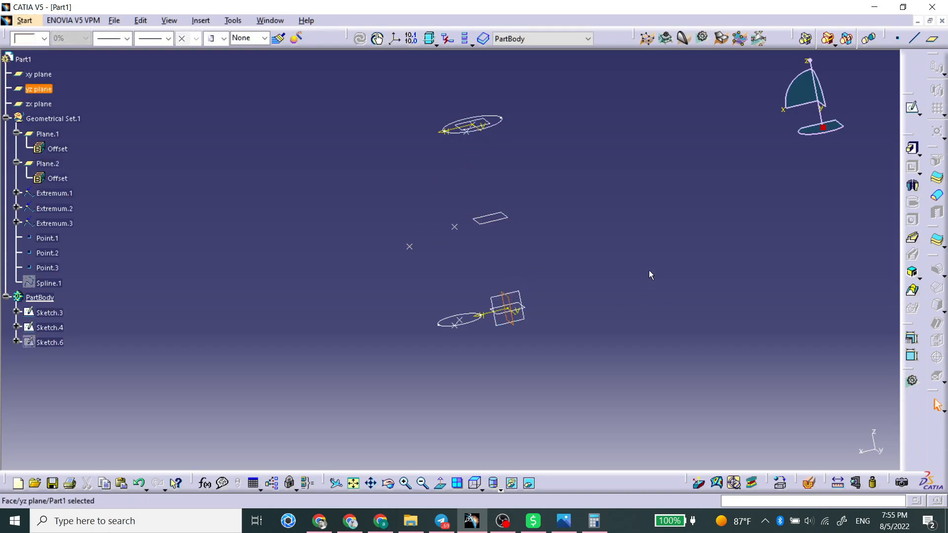
pyautogui.click(912, 108)
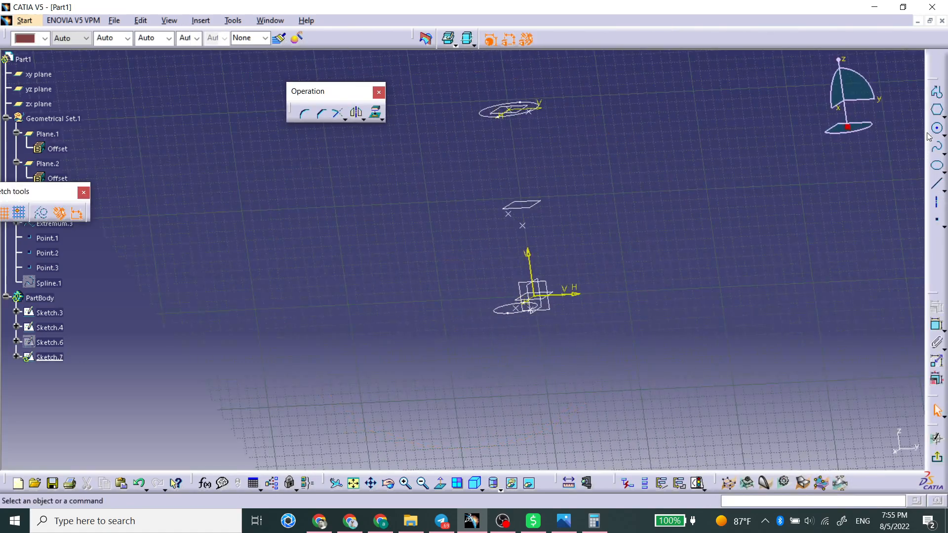
pyautogui.click(937, 129)
pyautogui.click(516, 170)
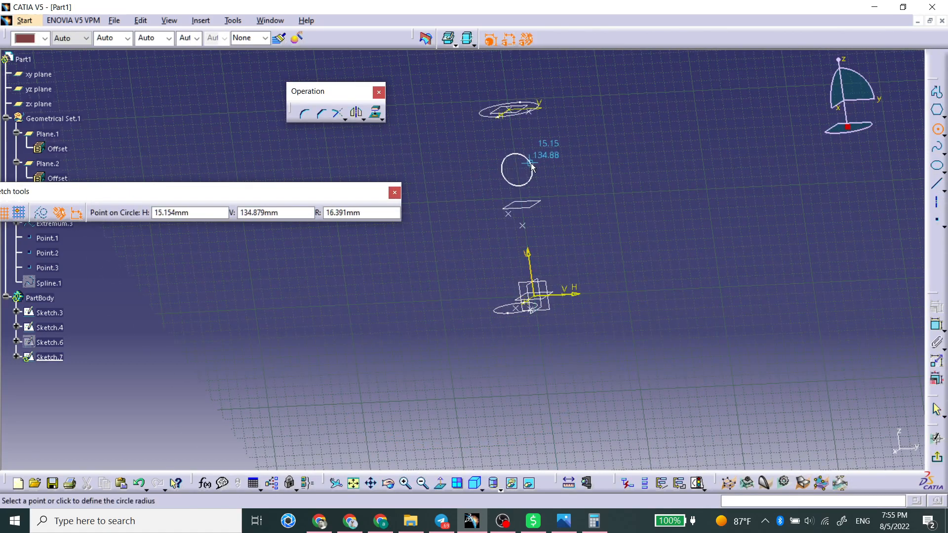
pyautogui.click(531, 168)
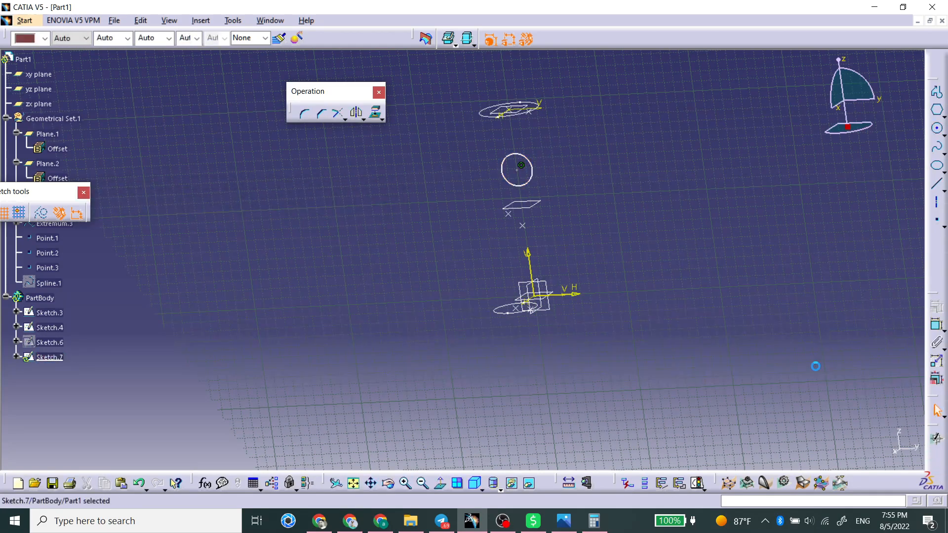
pyautogui.click(936, 457)
pyautogui.moveTo(690, 253); pyautogui.dragTo(455, 276, button='middle')
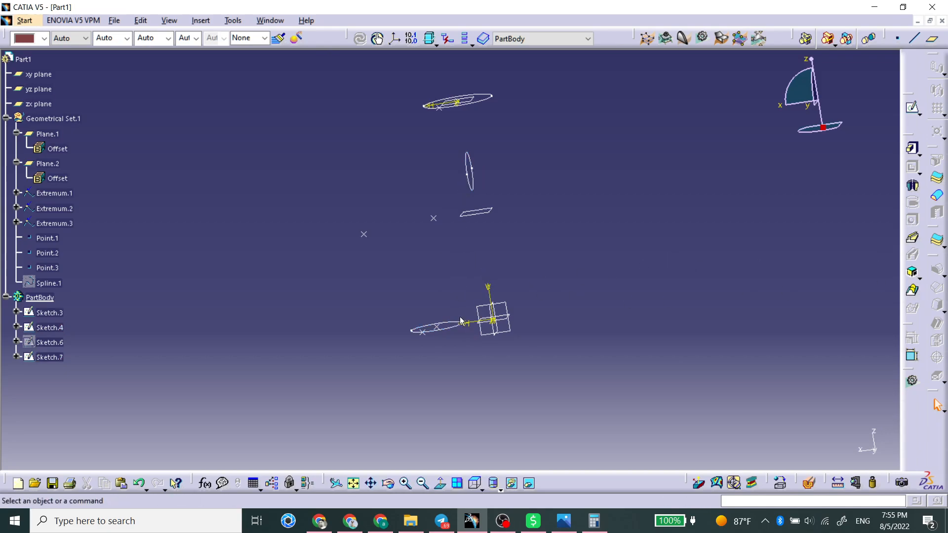
pyautogui.moveTo(451, 241); pyautogui.dragTo(491, 248, button='middle')
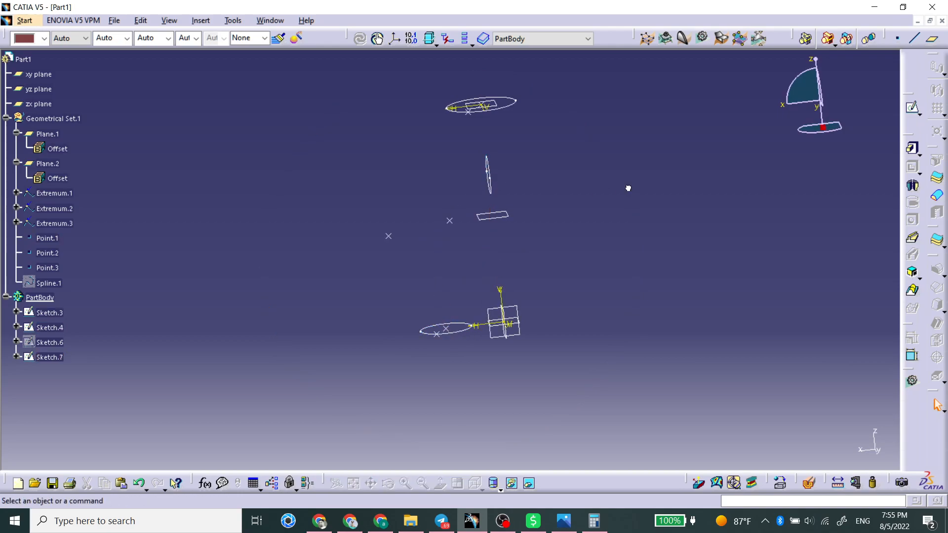
# Create a point at the centre of the new circle sketch
pyautogui.moveTo(492, 242); pyautogui.dragTo(543, 235, button='middle')
pyautogui.click(897, 38)
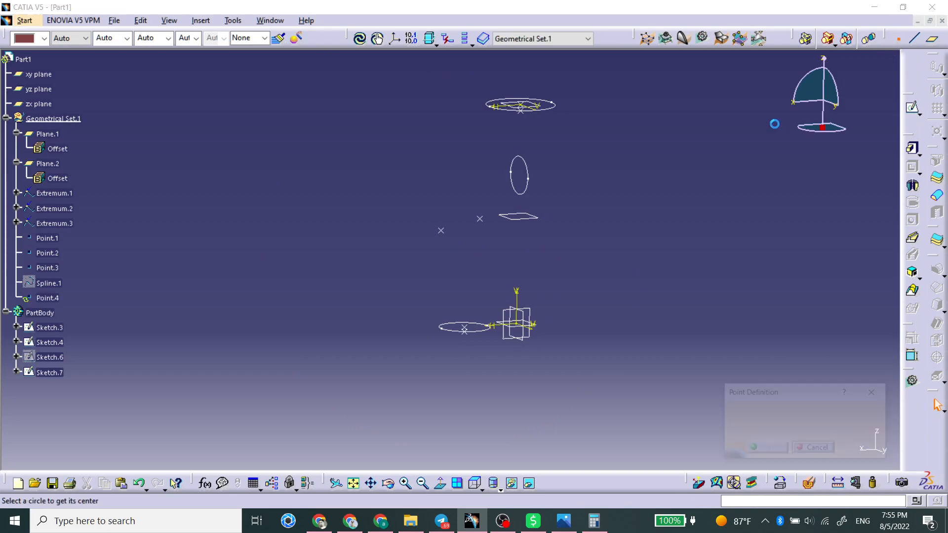
pyautogui.click(530, 171)
pyautogui.press('Return')
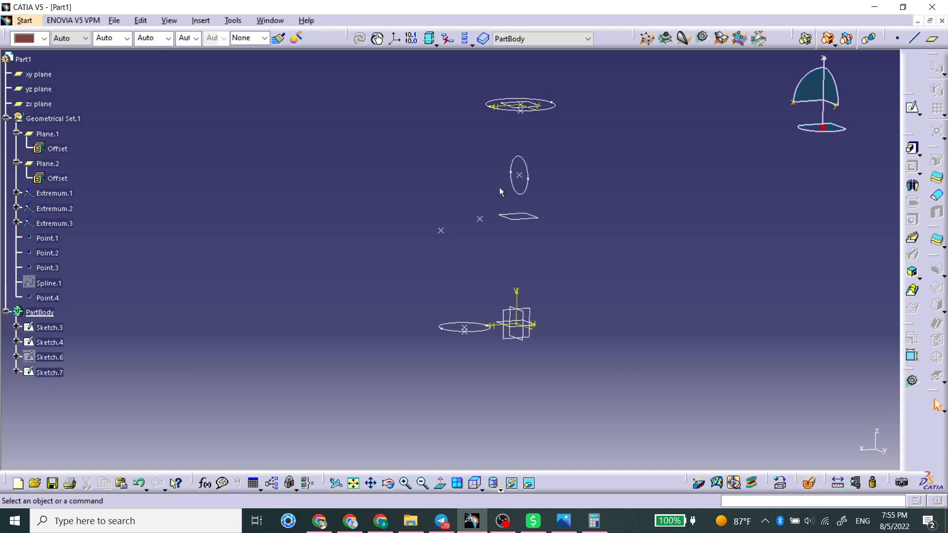
# Switch to Generative Shape Design and create a spline from the bottom centre point to the new circle's centre, with tangent directions from the xy and yz planes
pyautogui.click(25, 20)
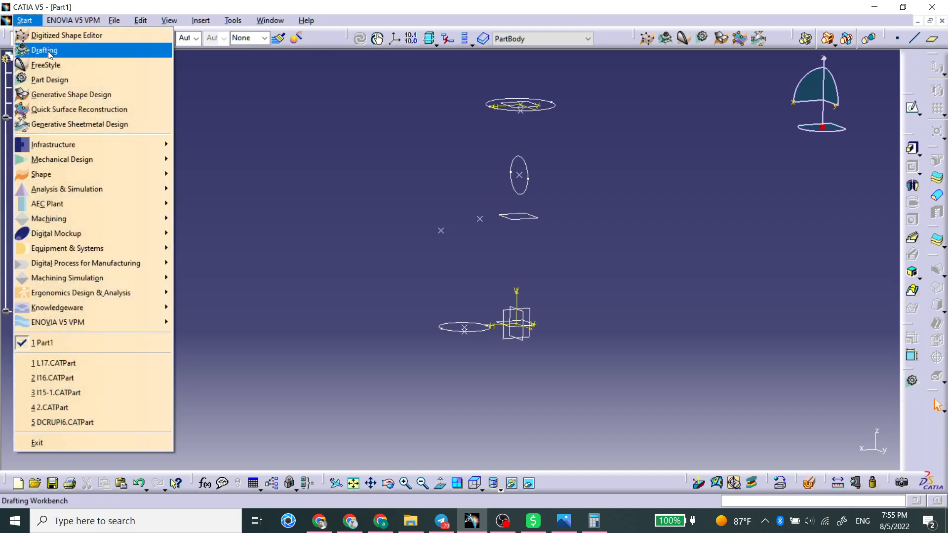
pyautogui.click(67, 94)
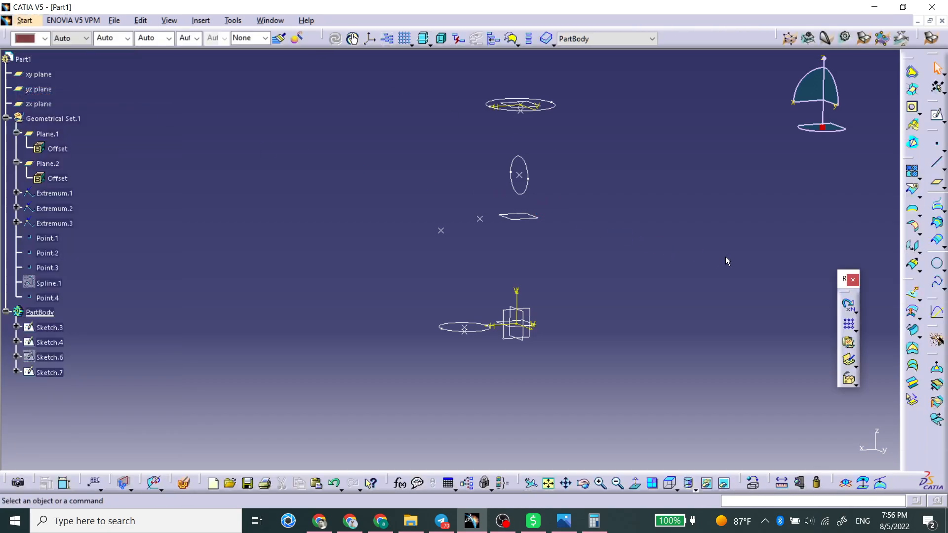
pyautogui.click(937, 281)
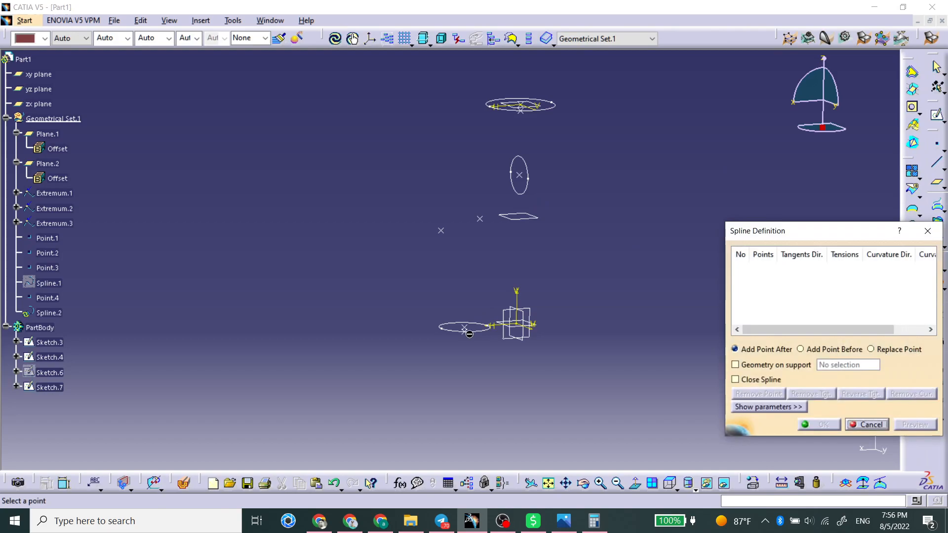
pyautogui.click(465, 329)
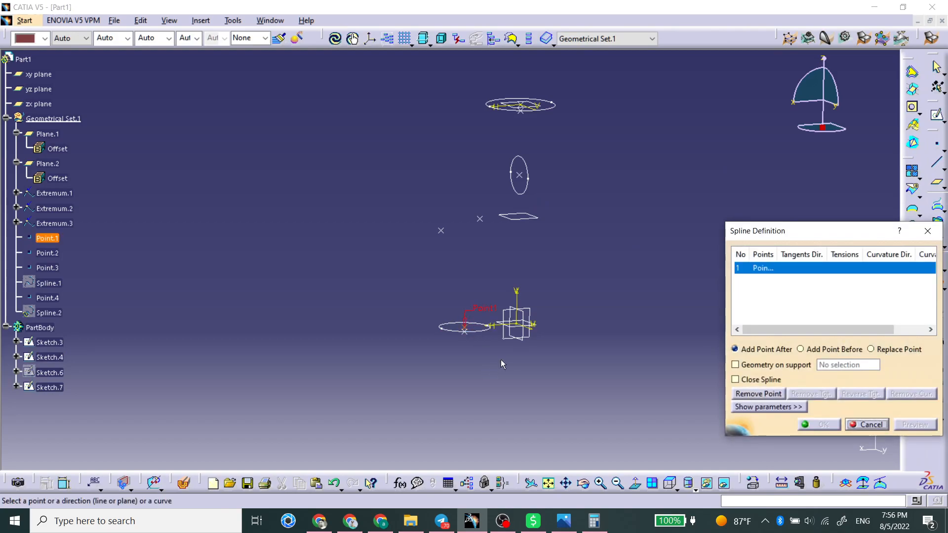
pyautogui.click(497, 320)
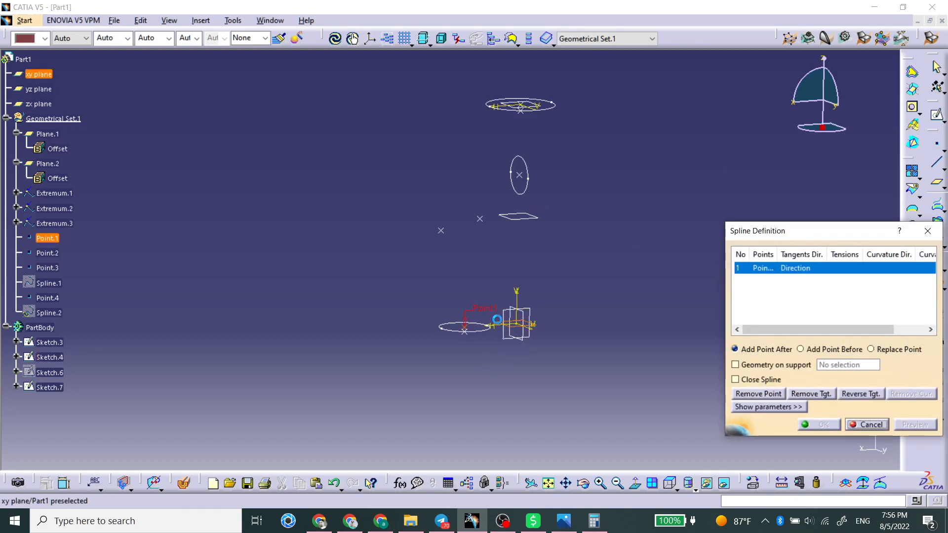
pyautogui.click(519, 175)
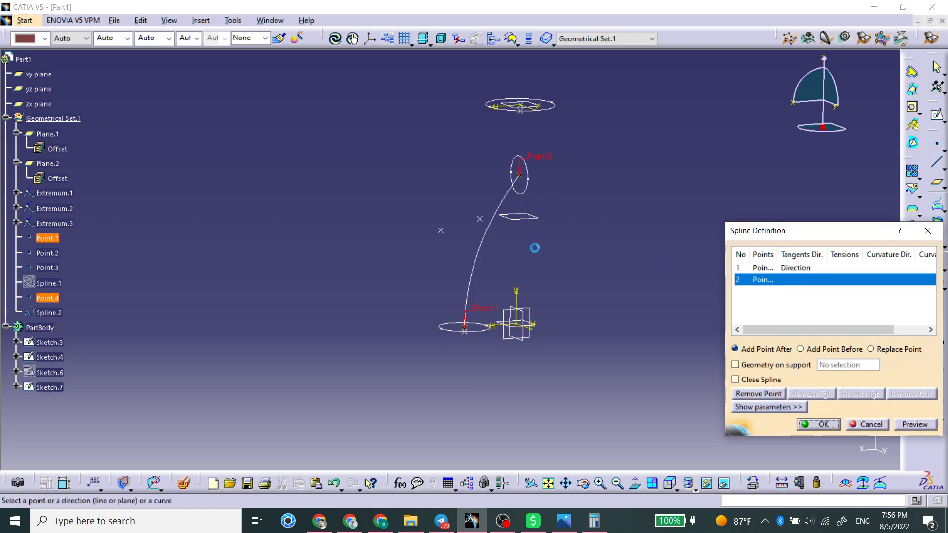
pyautogui.click(527, 321)
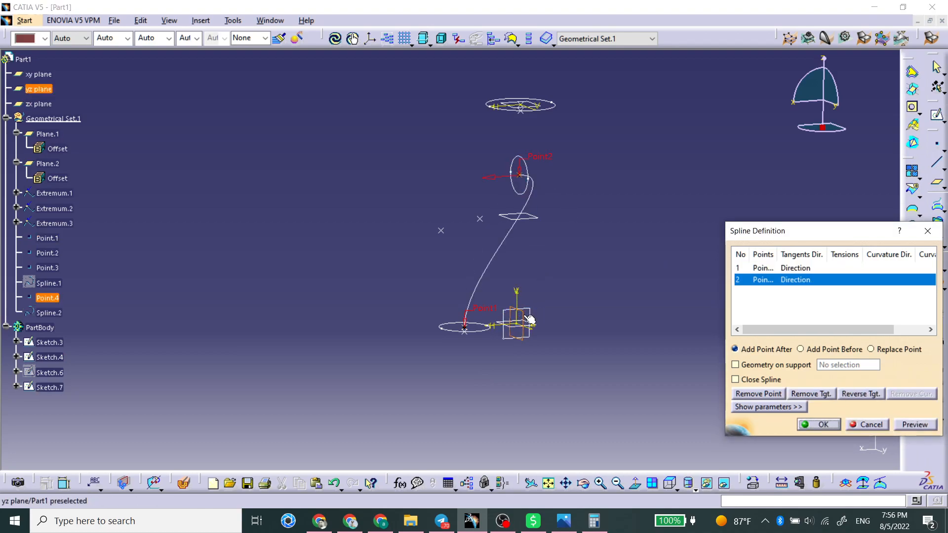
pyautogui.click(492, 176)
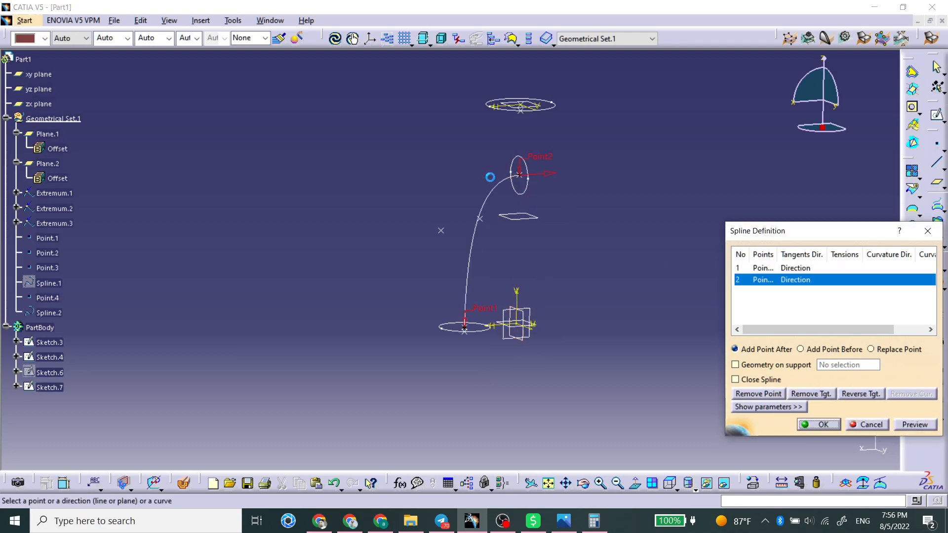
pyautogui.click(821, 425)
# Switch to Part Design and create a multi-sections solid from the bottom circle to the new circle, using the new spline as spine
pyautogui.moveTo(596, 246); pyautogui.dragTo(558, 241, button='middle')
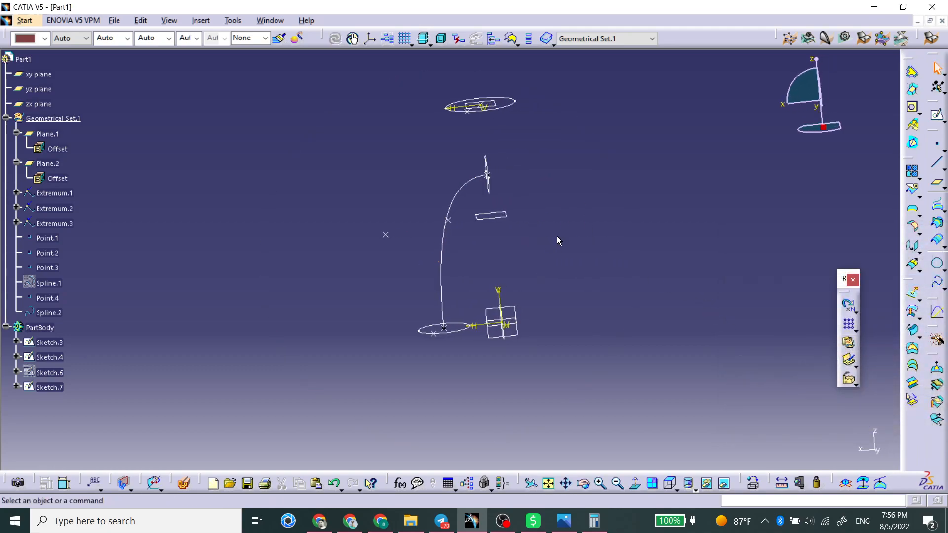
pyautogui.click(24, 20)
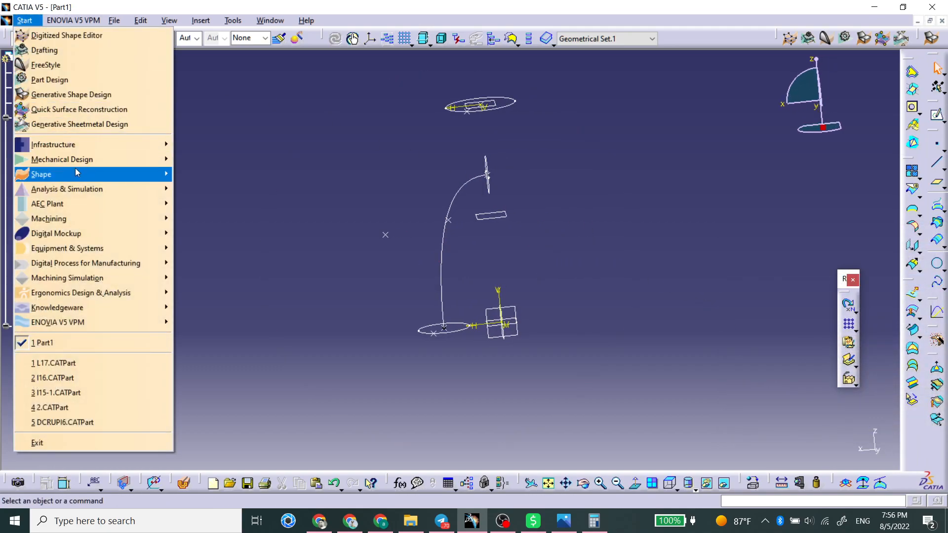
pyautogui.moveTo(79, 174)
pyautogui.moveTo(64, 159)
pyautogui.click(265, 159)
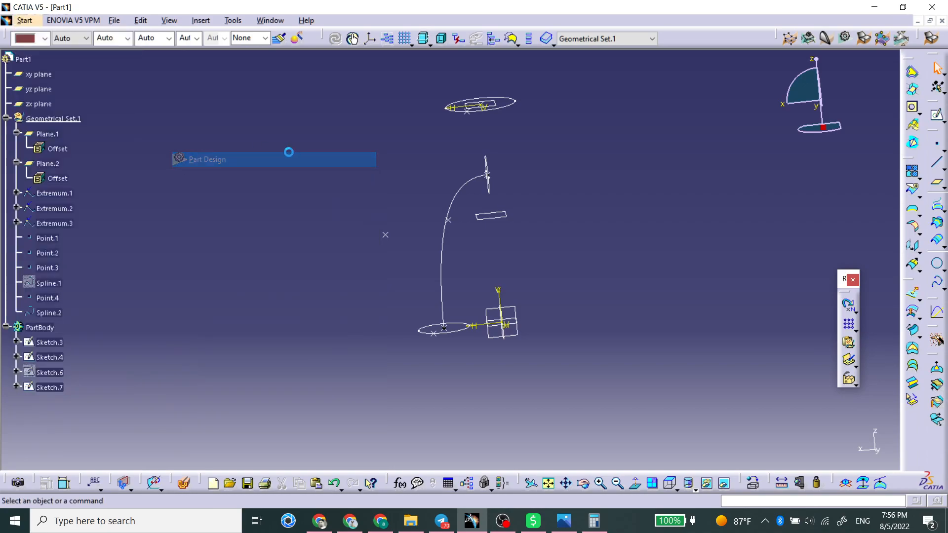
pyautogui.click(912, 291)
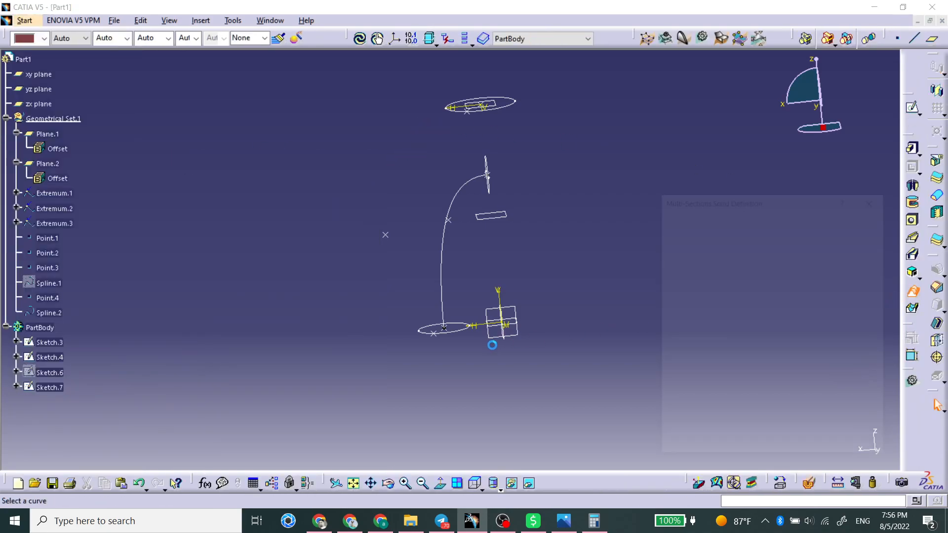
pyautogui.click(451, 333)
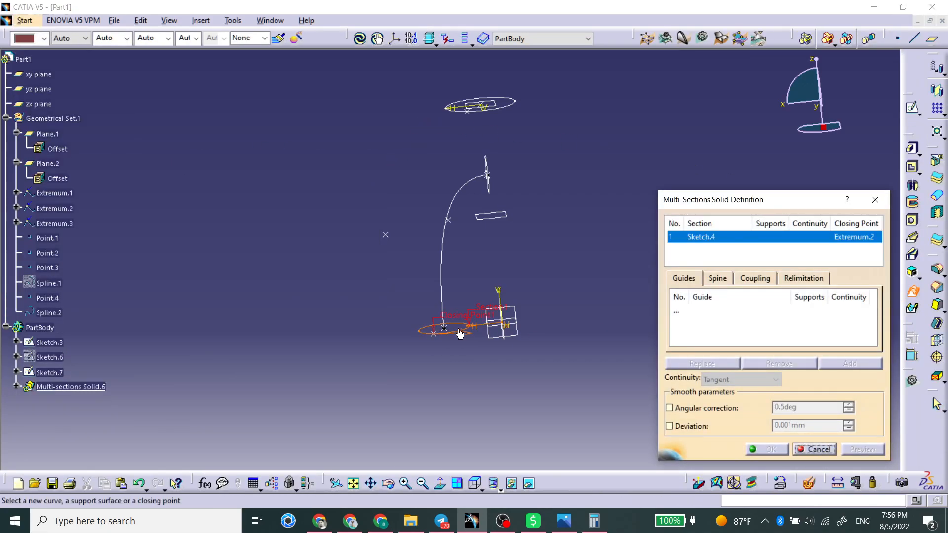
pyautogui.click(491, 194)
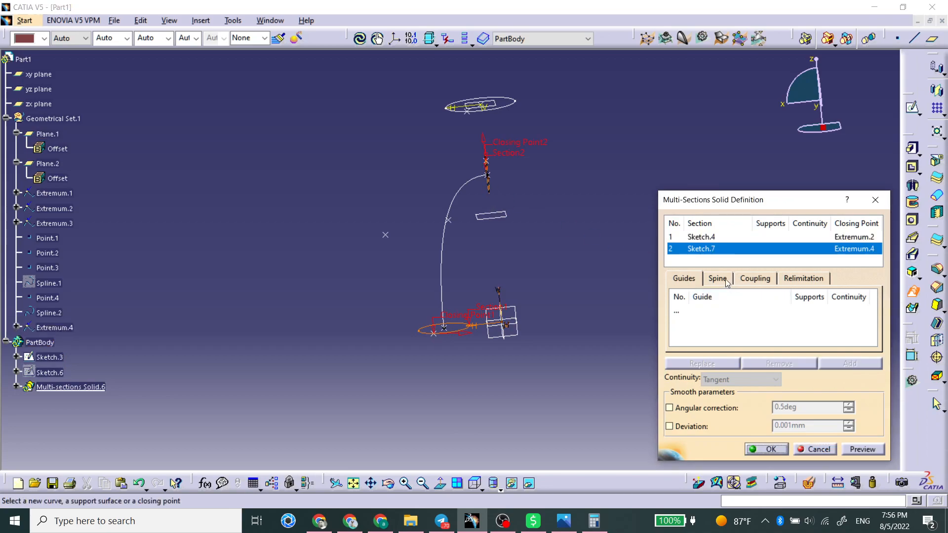
pyautogui.click(724, 280)
pyautogui.click(724, 310)
pyautogui.click(452, 202)
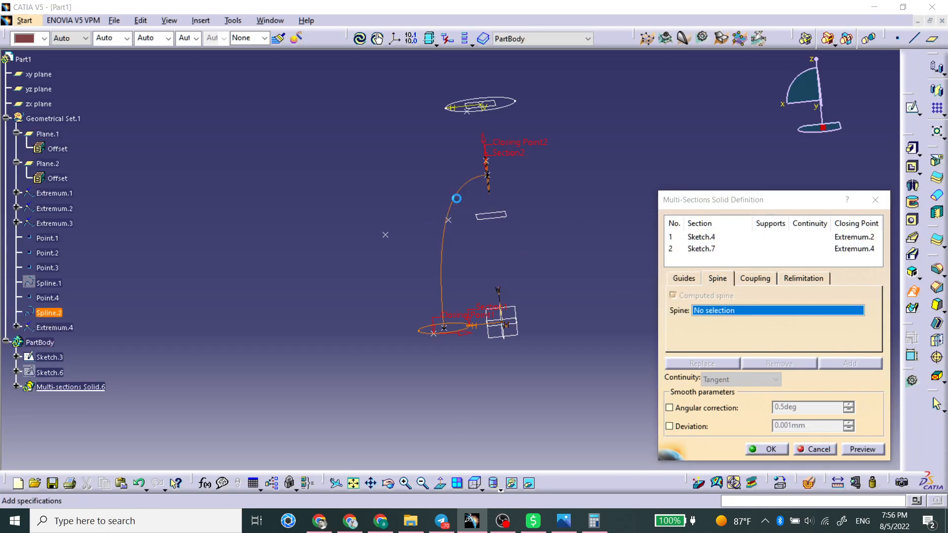
pyautogui.click(876, 450)
pyautogui.press('Return')
pyautogui.moveTo(460, 245); pyautogui.dragTo(534, 161, button='middle')
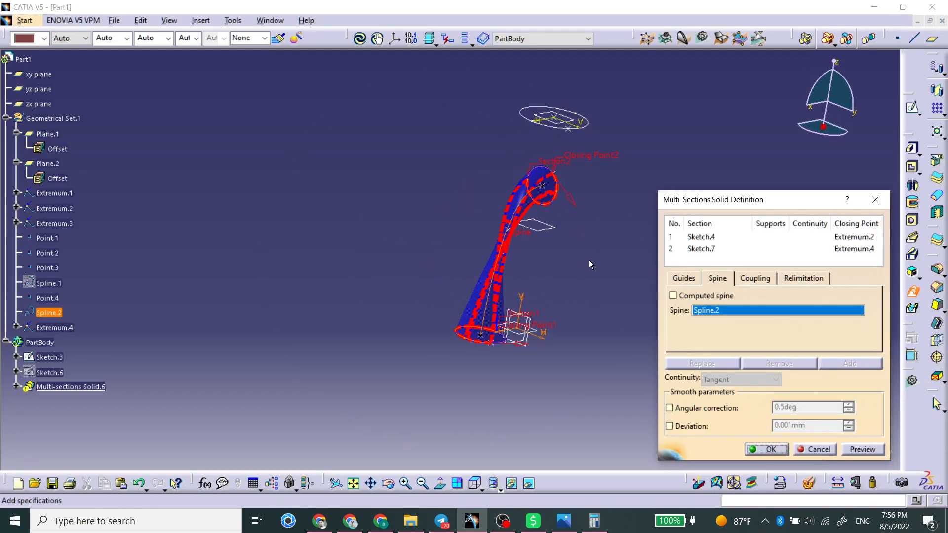
pyautogui.click(847, 452)
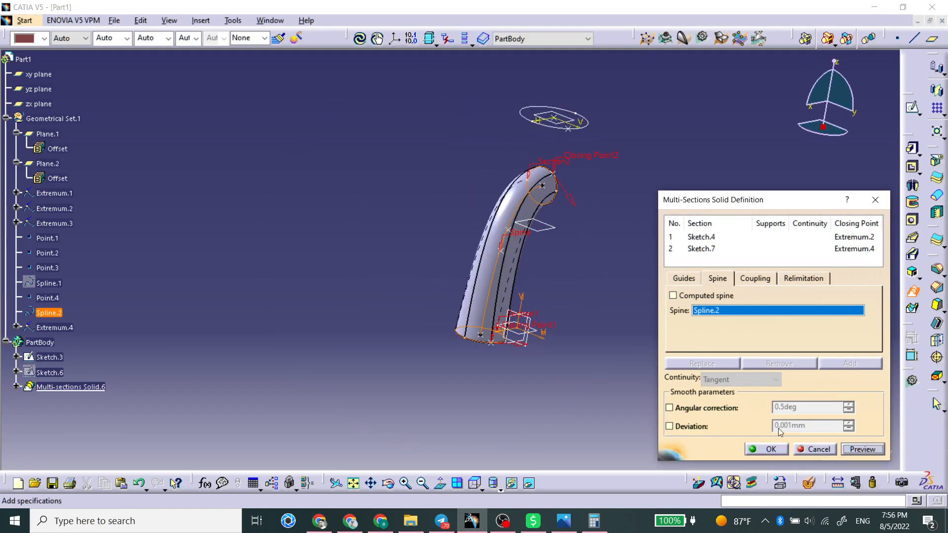
pyautogui.click(764, 449)
# Delete the curved multi-sections solid
pyautogui.moveTo(605, 281); pyautogui.dragTo(385, 304, button='middle')
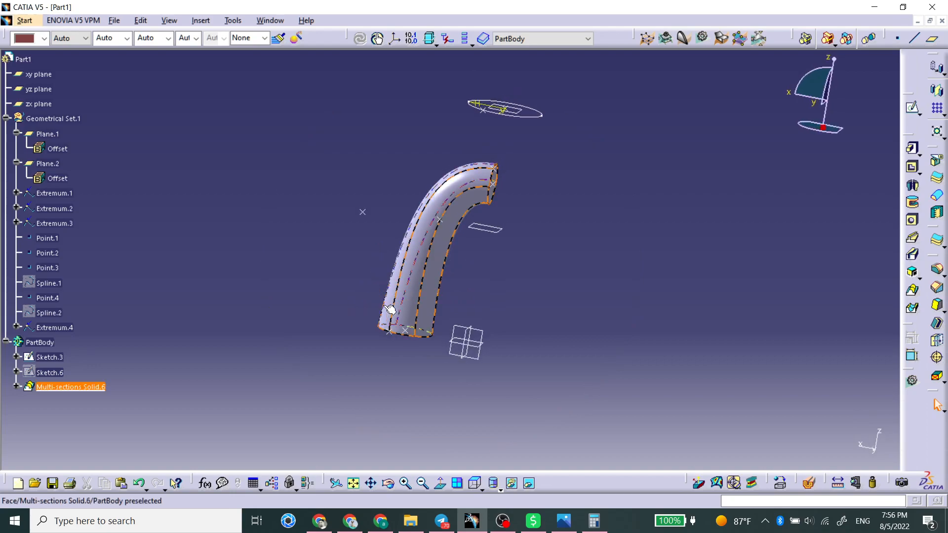
pyautogui.click(424, 288)
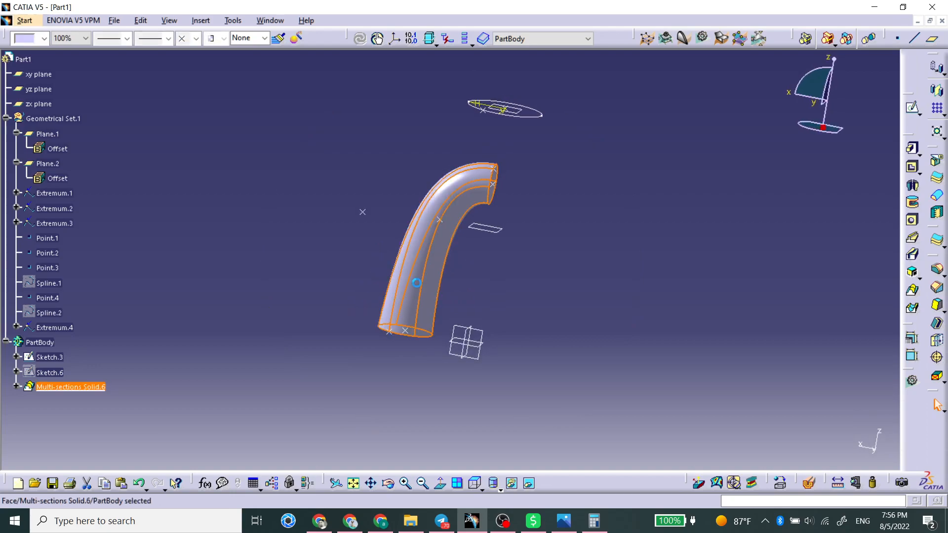
pyautogui.press('Delete')
pyautogui.press('Return')
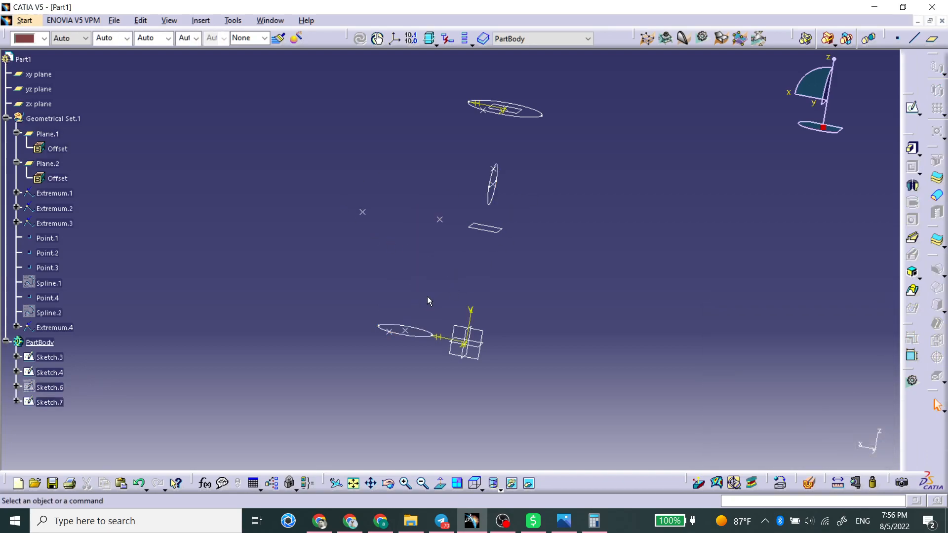
pyautogui.moveTo(315, 296)
pyautogui.mouseDown(button='middle')
pyautogui.moveTo(316, 305)
pyautogui.moveTo(475, 329)
pyautogui.moveTo(504, 416)
pyautogui.mouseUp(button='middle')
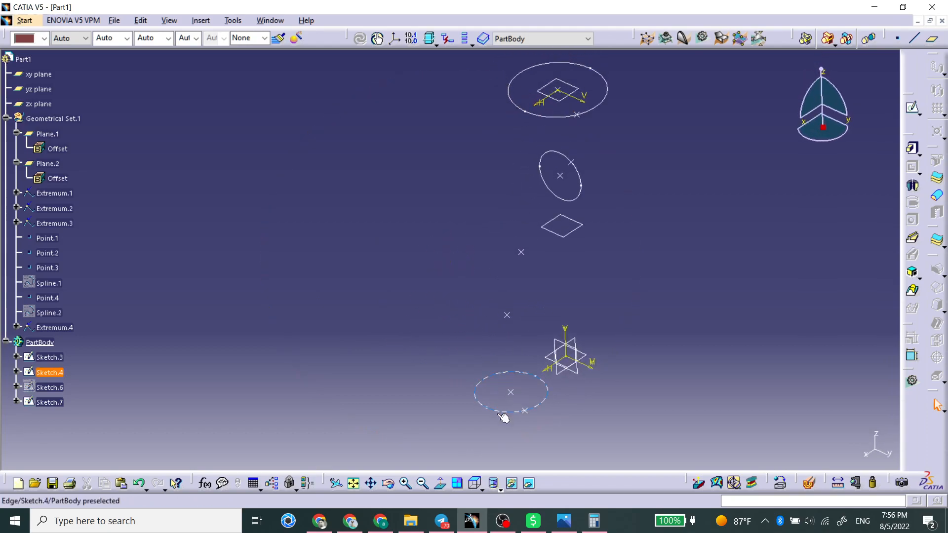
pyautogui.click(499, 413)
pyautogui.click(547, 117)
pyautogui.click(677, 296)
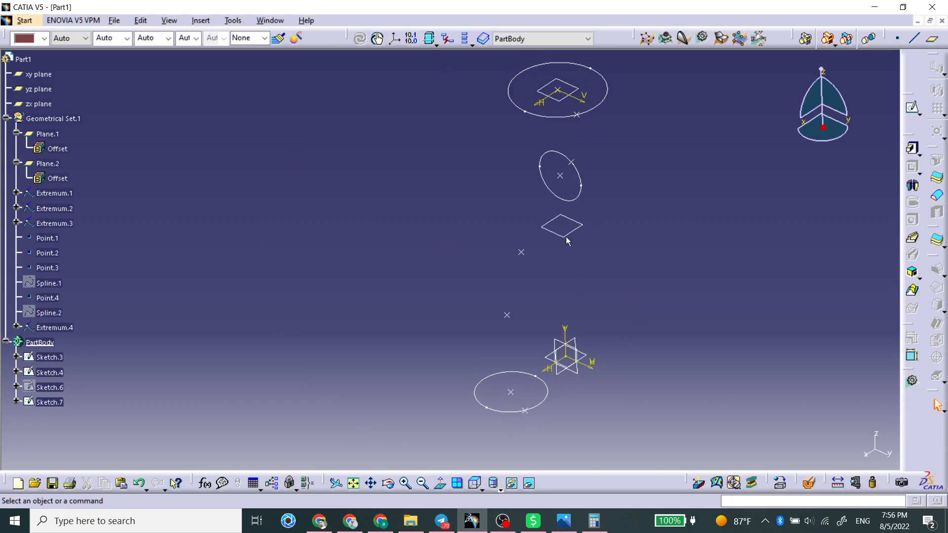
pyautogui.moveTo(610, 255); pyautogui.dragTo(434, 152, button='middle')
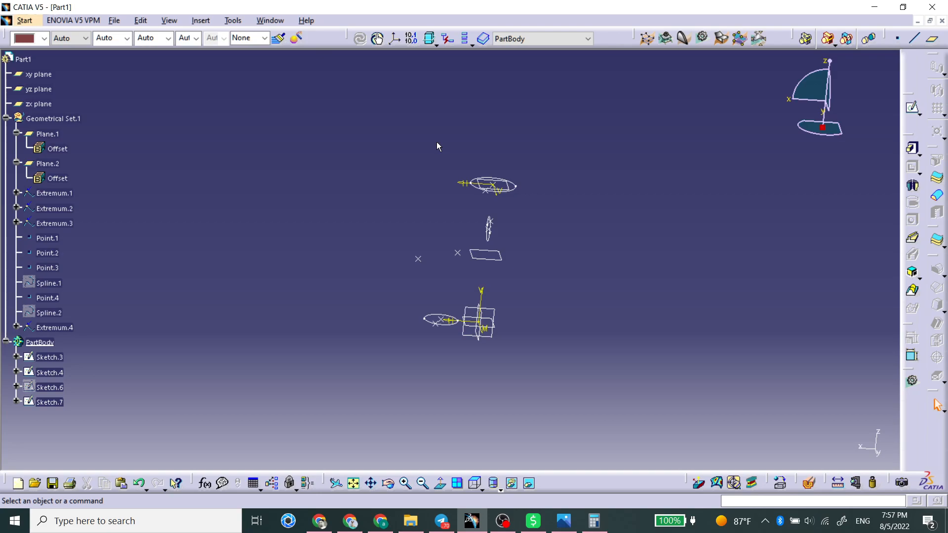
pyautogui.click(912, 292)
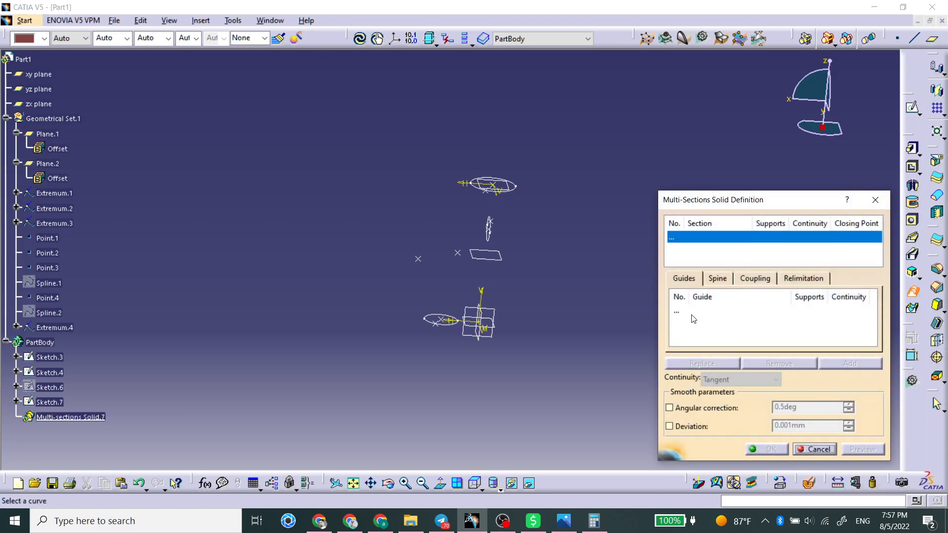
pyautogui.click(690, 313)
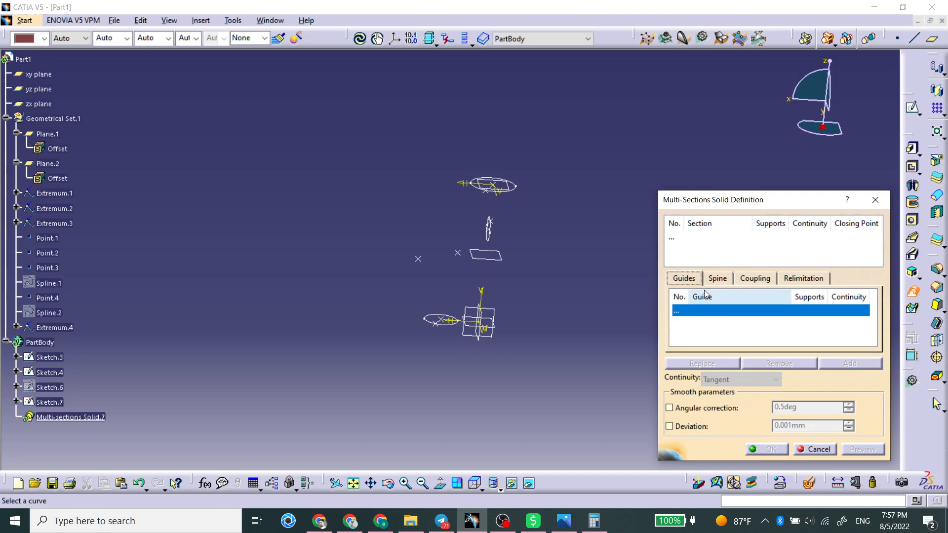
pyautogui.click(719, 280)
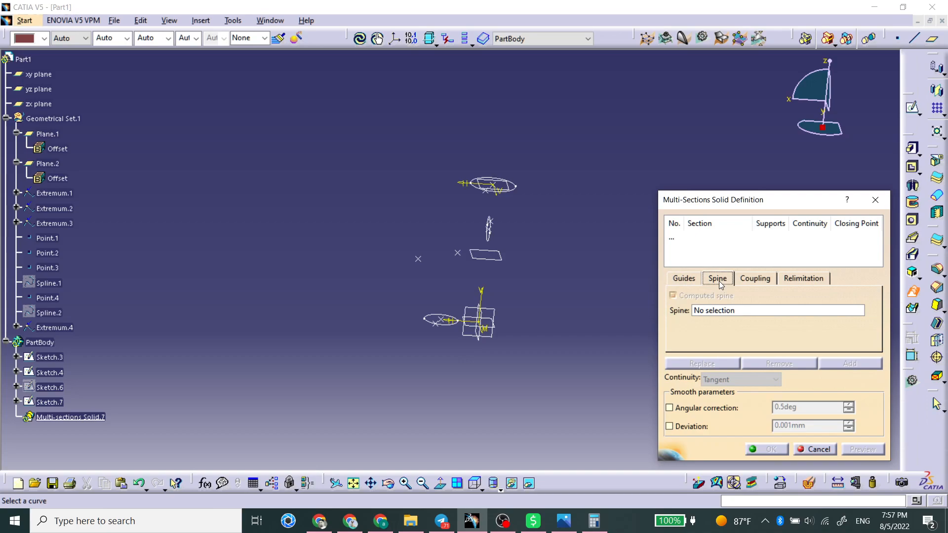
pyautogui.click(753, 279)
pyautogui.click(684, 279)
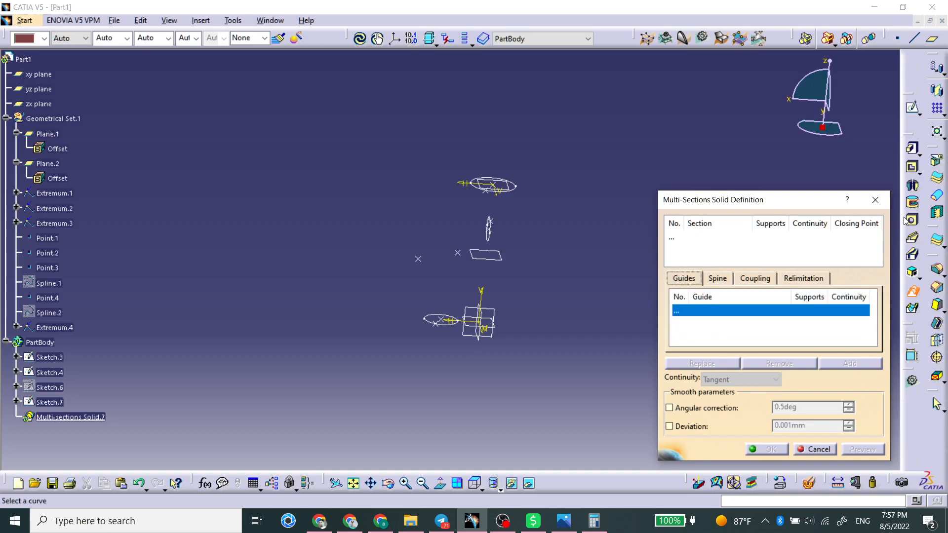
pyautogui.click(875, 200)
pyautogui.moveTo(457, 277); pyautogui.dragTo(474, 225, button='middle')
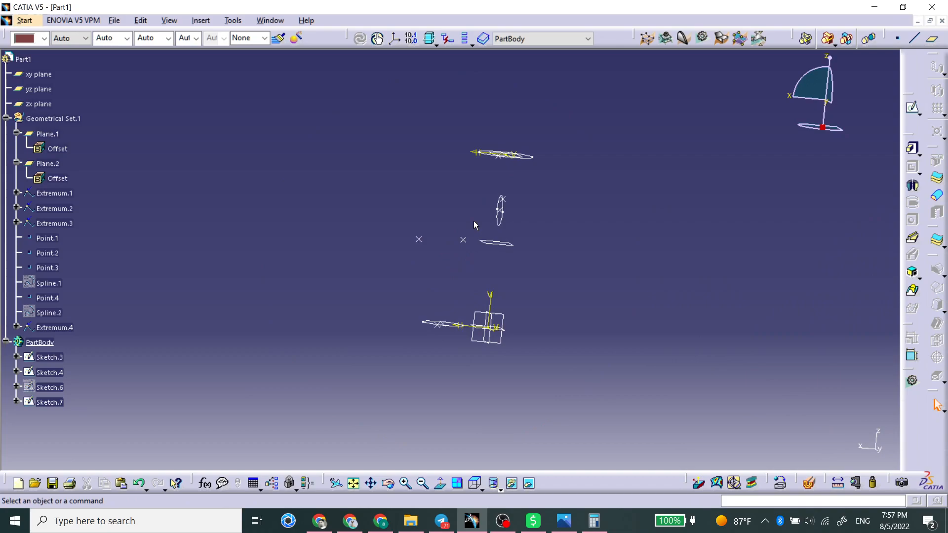